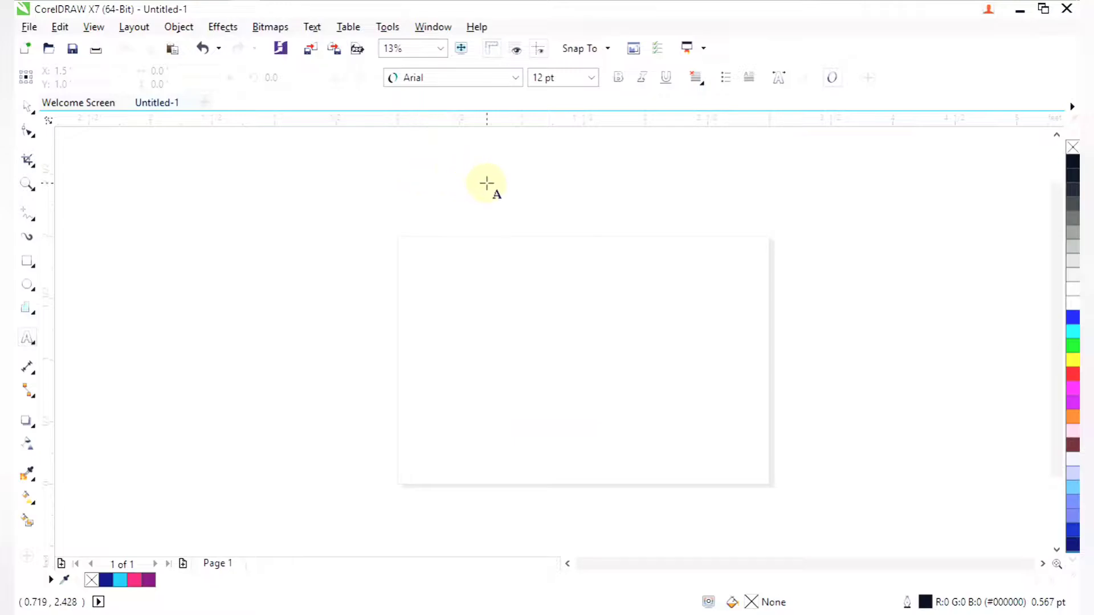
- Add the artistic text "r" in Arial above the page and enlarge it to about 902 pt
{"action": "left_click", "coordinate": [552, 190]}
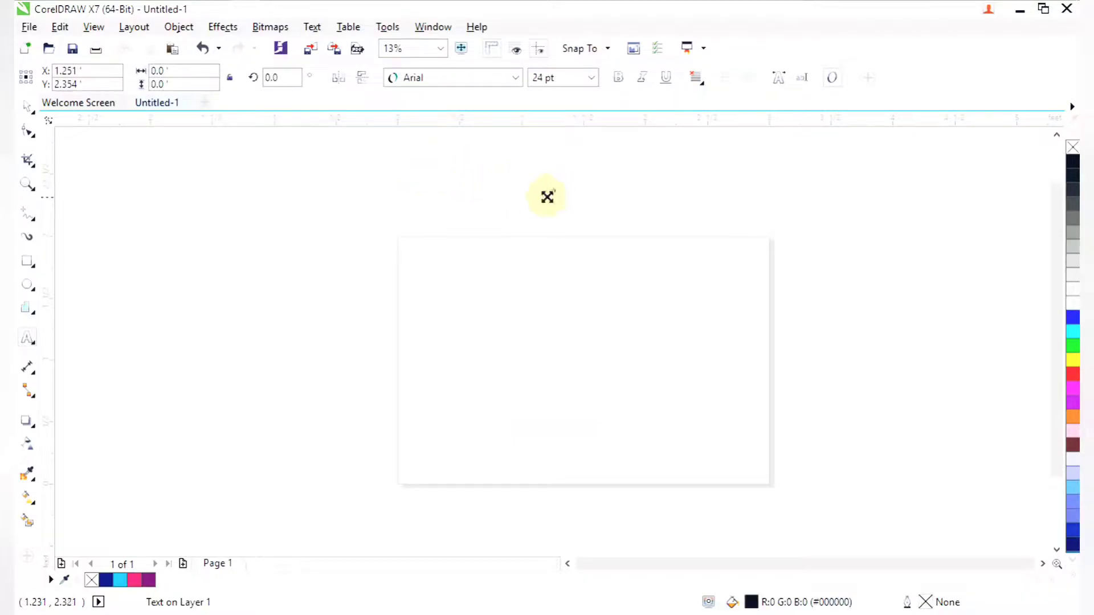
{"action": "type", "text": "r"}
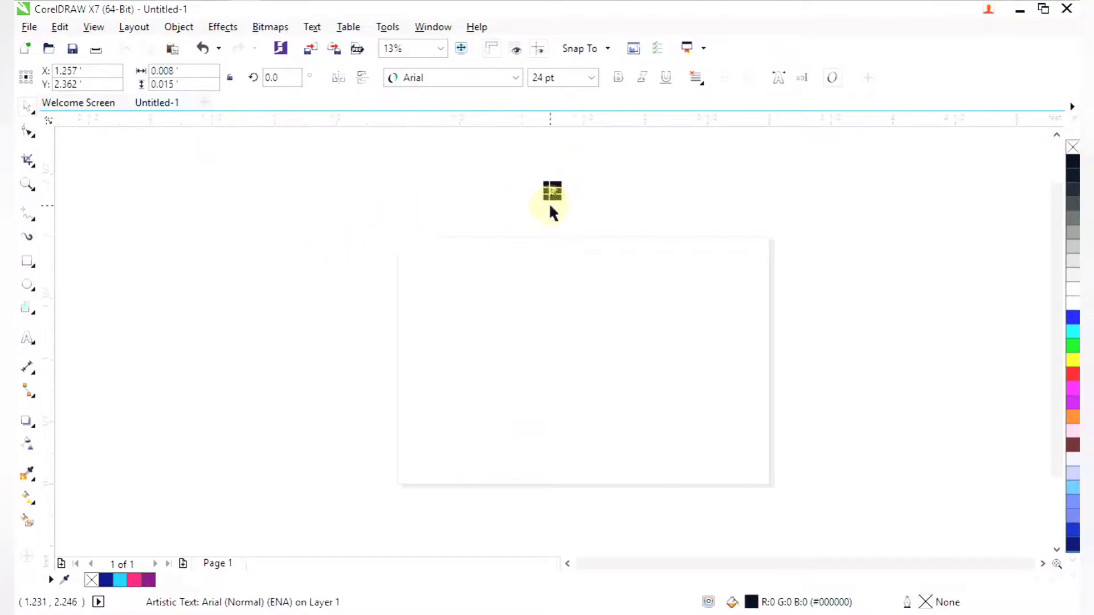
{"action": "left_click_drag", "start_coordinate": [559, 199], "coordinate": [587, 235]}
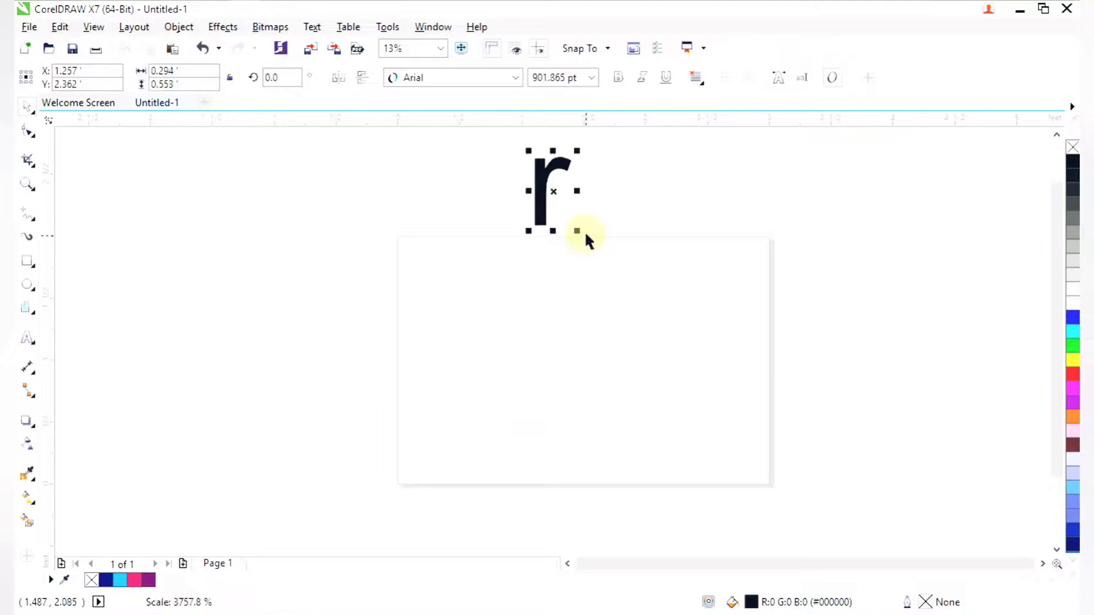
- Replace the lowercase letter above the page with a capital "R", keeping the same text object
{"action": "left_click", "coordinate": [548, 197]}
{"action": "double_click", "coordinate": [548, 197]}
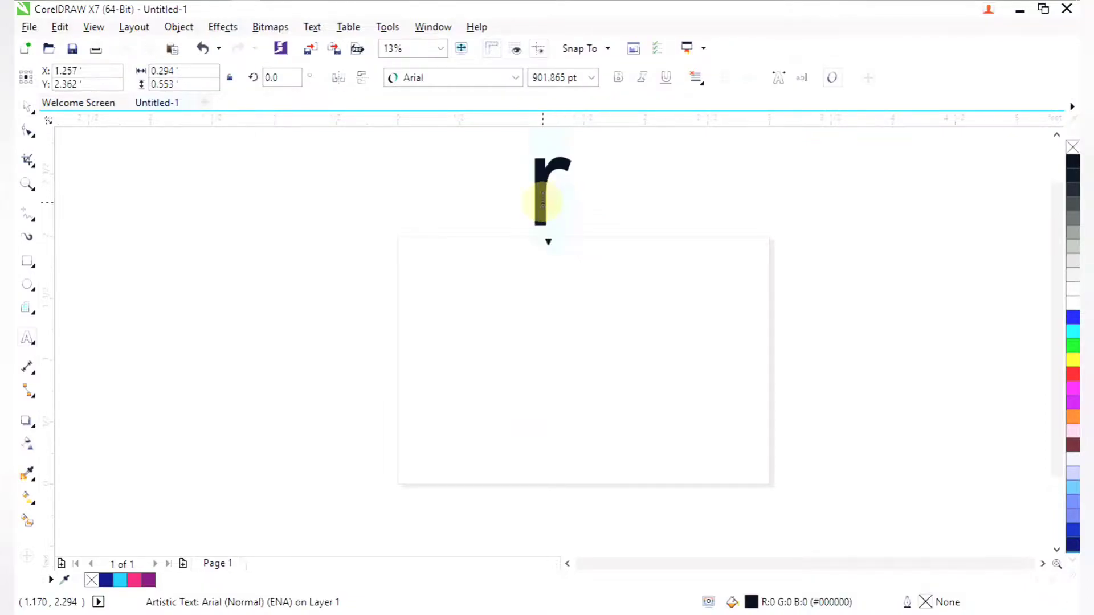
{"action": "left_click", "coordinate": [539, 200]}
{"action": "left_click", "coordinate": [534, 201]}
{"action": "double_click", "coordinate": [548, 197]}
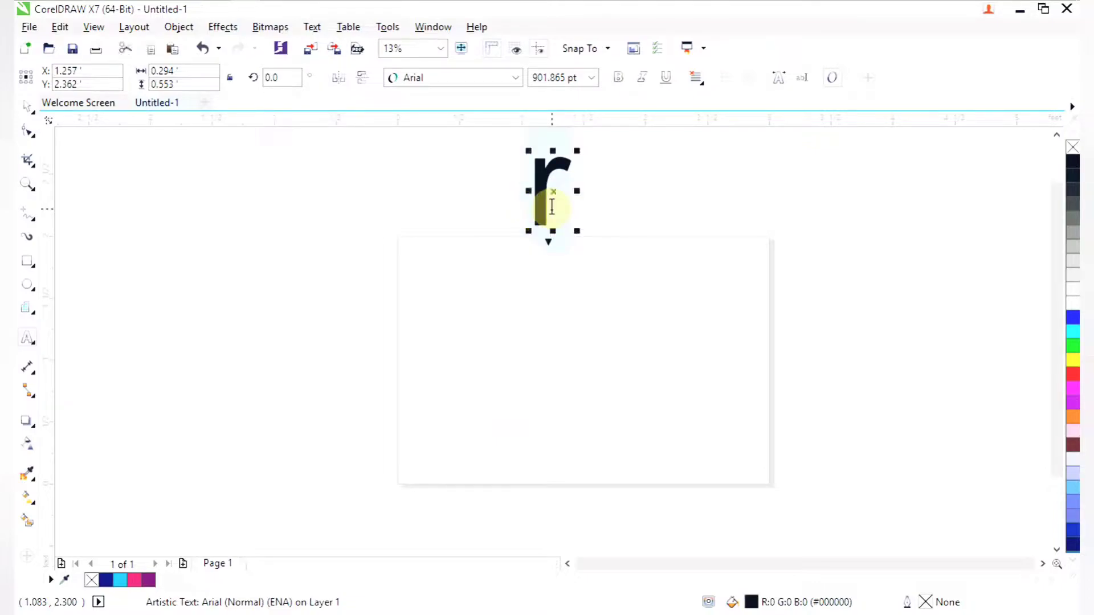
{"action": "type", "text": "R"}
{"action": "left_click", "coordinate": [27, 108]}
- Draw a closed Polyline outline on the page, about 0.96 by 0.70 ft, as a horizontal band with a tail pointing down at its right end
{"action": "scroll", "coordinate": [156, 166], "scroll_direction": "down", "scroll_amount": 2}
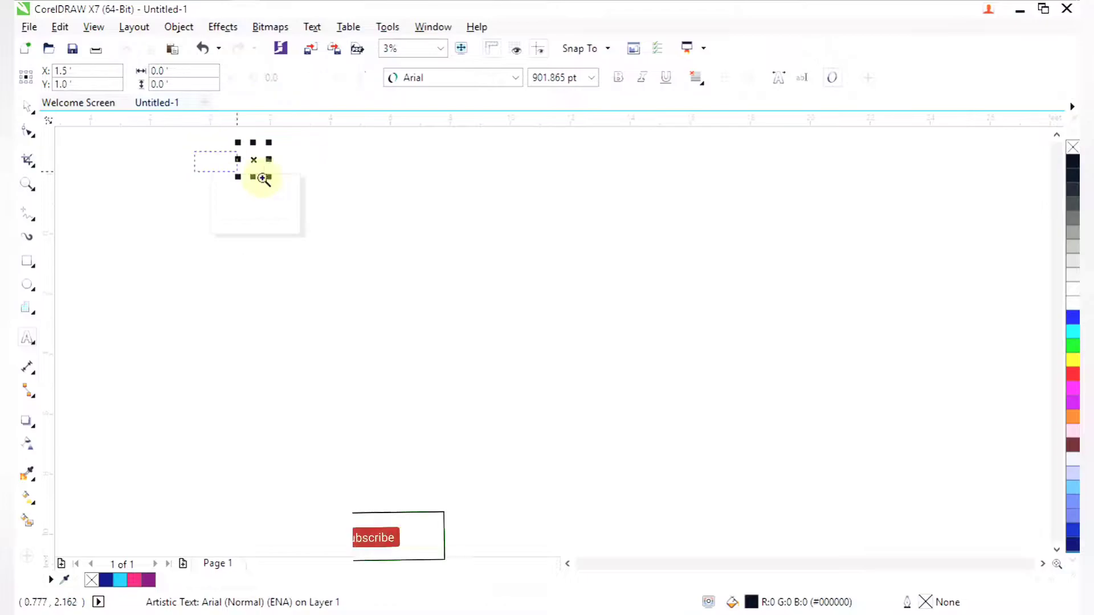
{"action": "scroll", "coordinate": [325, 261], "scroll_direction": "up", "scroll_amount": 2}
{"action": "scroll", "coordinate": [346, 250], "scroll_direction": "down", "scroll_amount": 1}
{"action": "key", "text": "F2"}
{"action": "left_click_drag", "start_coordinate": [376, 166], "coordinate": [496, 333]}
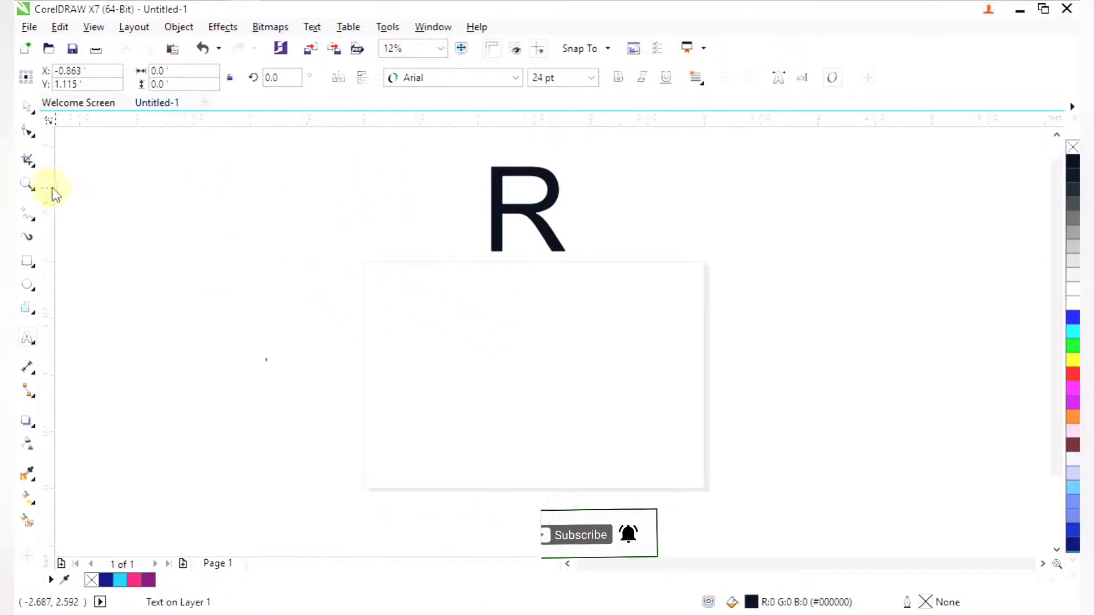
{"action": "left_click", "coordinate": [36, 222]}
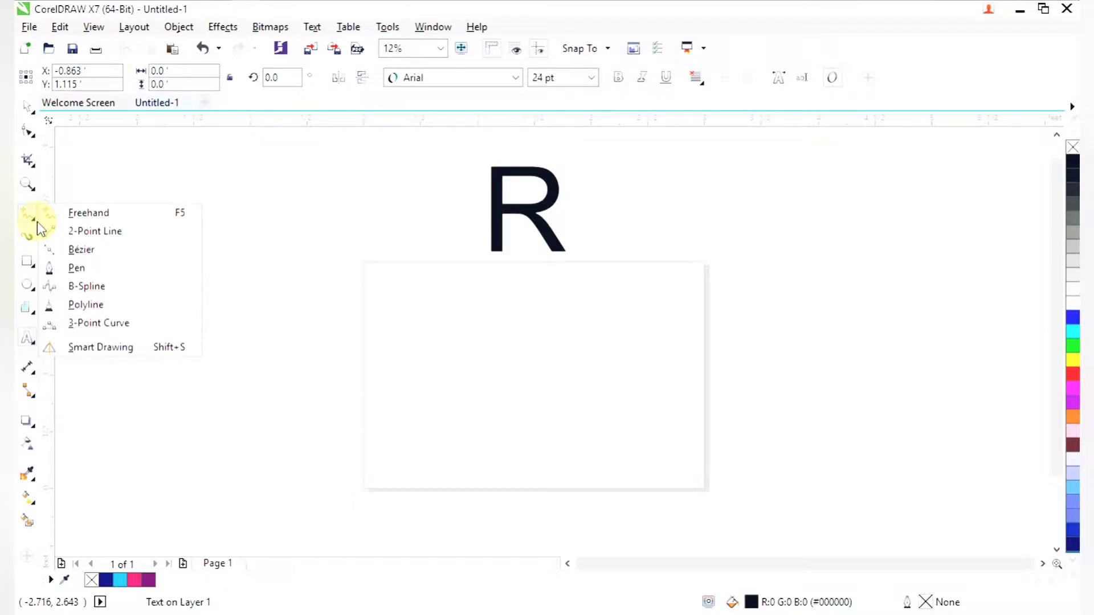
{"action": "left_click", "coordinate": [75, 306]}
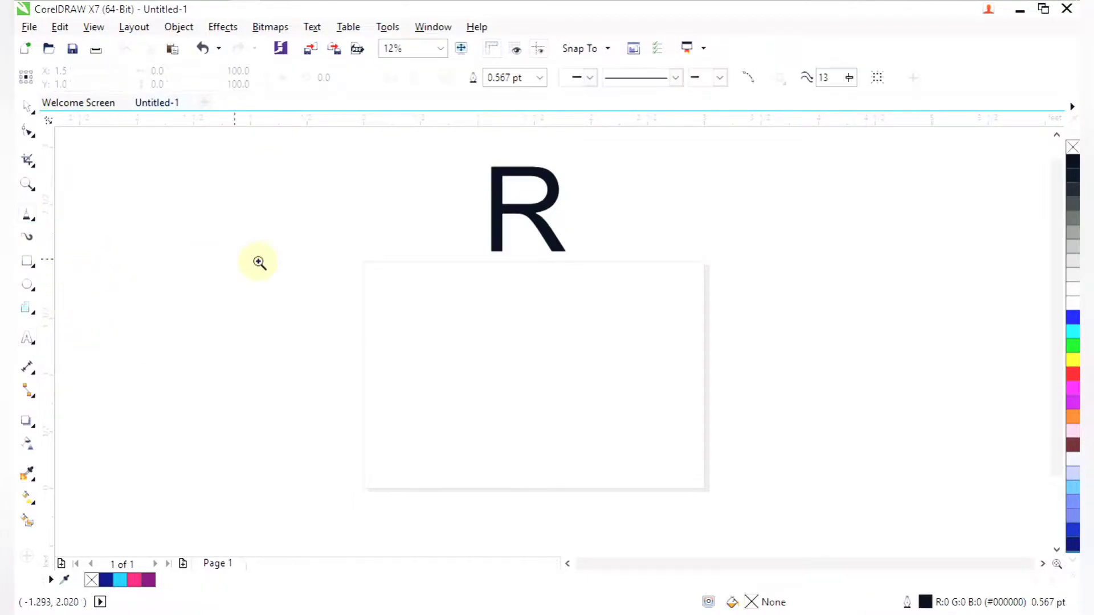
{"action": "left_click_drag", "start_coordinate": [337, 237], "coordinate": [668, 394]}
{"action": "left_click_drag", "start_coordinate": [478, 240], "coordinate": [872, 525]}
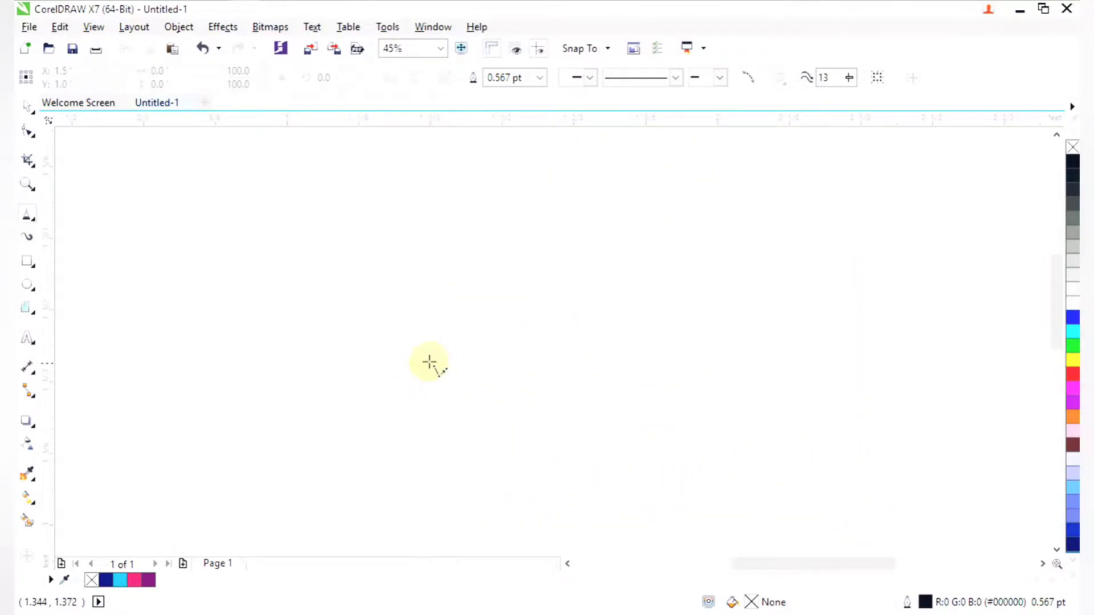
{"action": "left_click", "coordinate": [280, 312]}
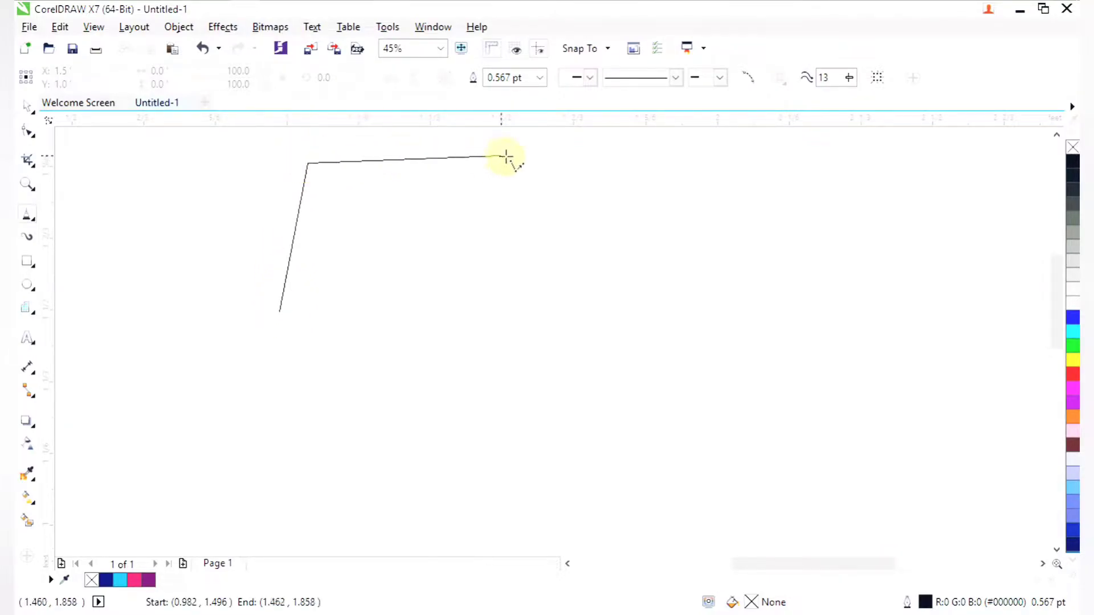
{"action": "left_click", "coordinate": [653, 164]}
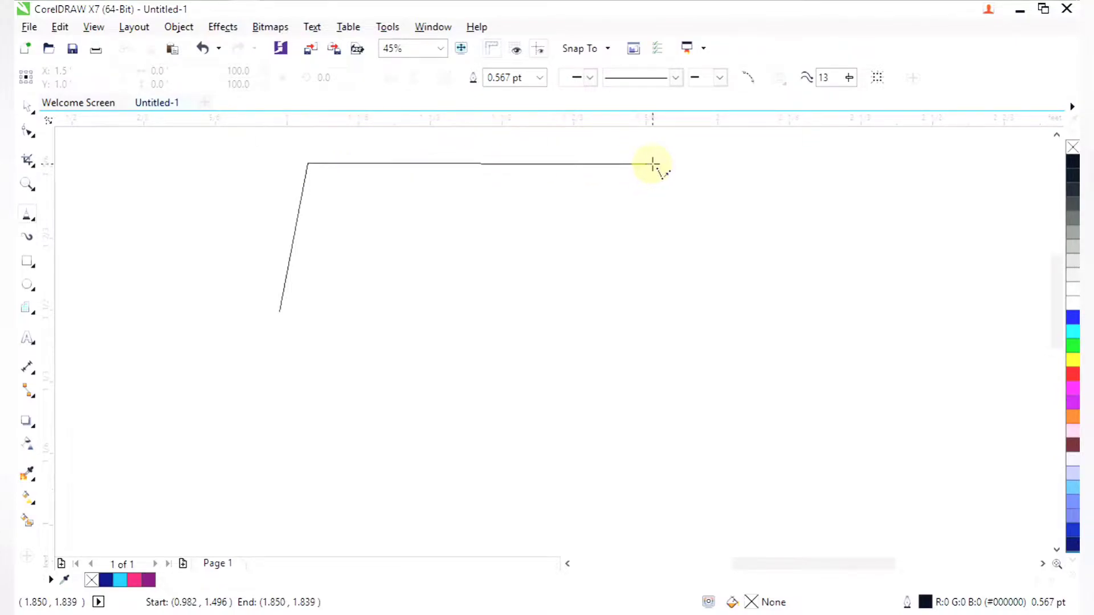
{"action": "left_click", "coordinate": [690, 465]}
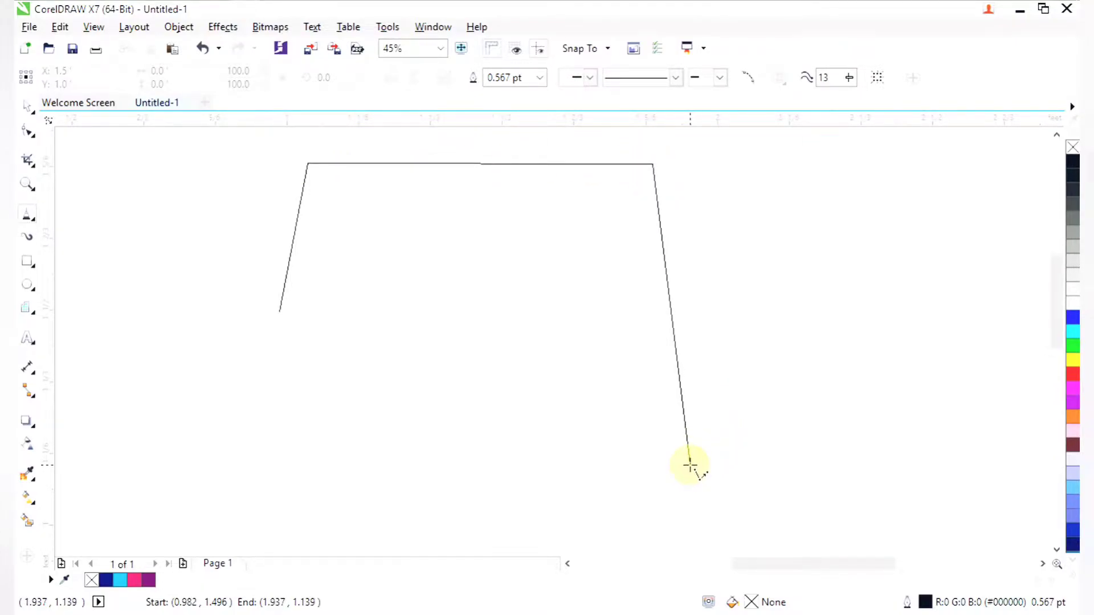
{"action": "left_click", "coordinate": [600, 311]}
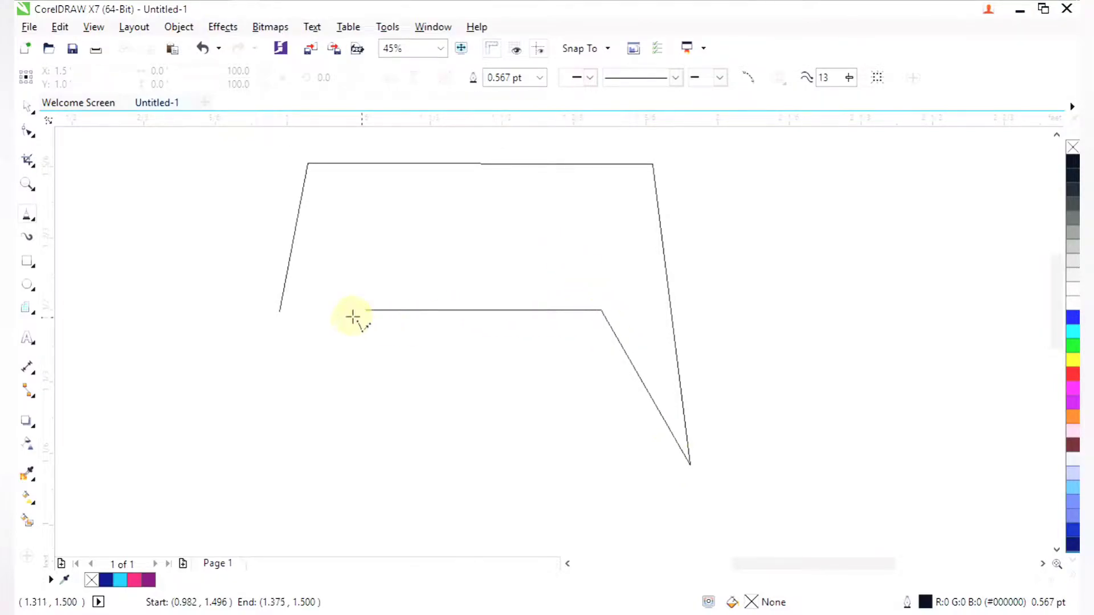
{"action": "left_click", "coordinate": [281, 312]}
- Select all nodes of the band outline with the Shape tool and convert its straight segments to curves
{"action": "scroll", "coordinate": [286, 312], "scroll_direction": "down", "scroll_amount": 5}
{"action": "key", "text": "z"}
{"action": "left_click_drag", "start_coordinate": [295, 261], "coordinate": [461, 385]}
{"action": "left_click_drag", "start_coordinate": [358, 216], "coordinate": [726, 500]}
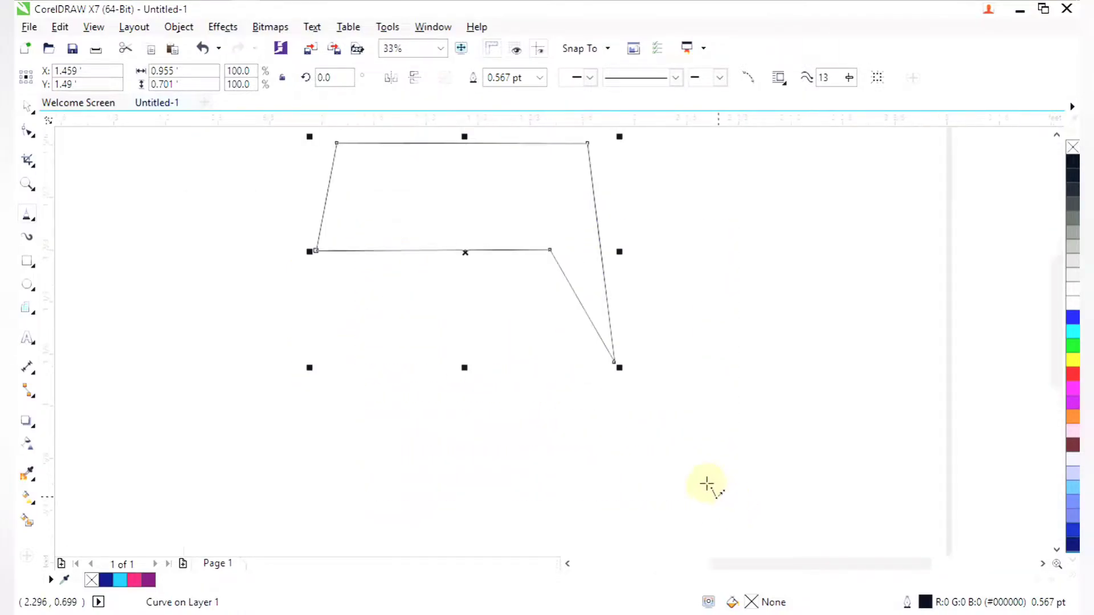
{"action": "scroll", "coordinate": [544, 341], "scroll_direction": "down", "scroll_amount": 2}
{"action": "left_click_drag", "start_coordinate": [386, 220], "coordinate": [627, 410]}
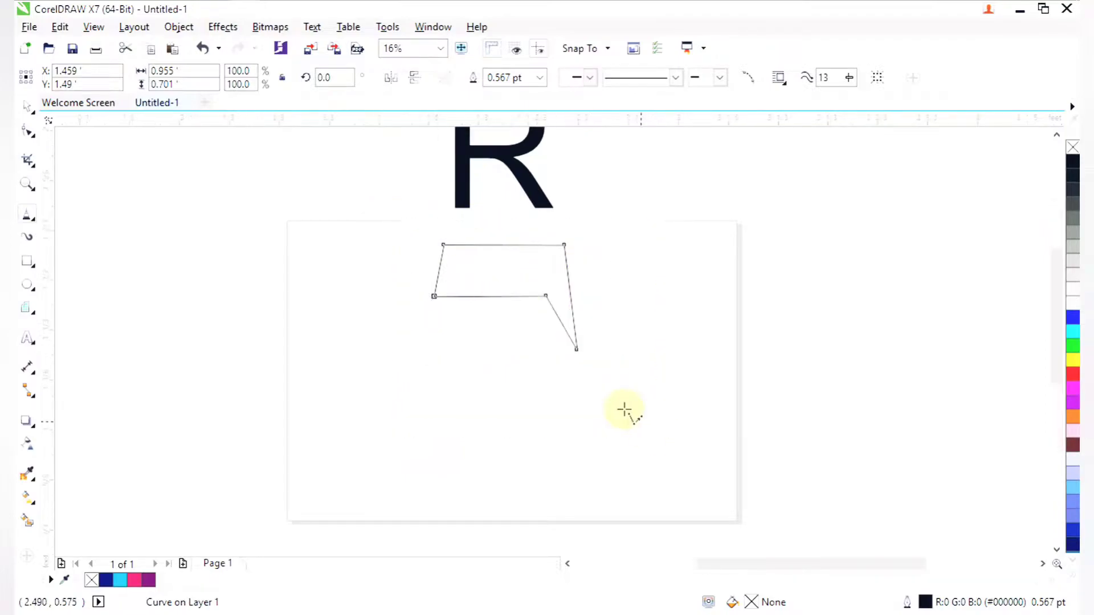
{"action": "left_click", "coordinate": [27, 132]}
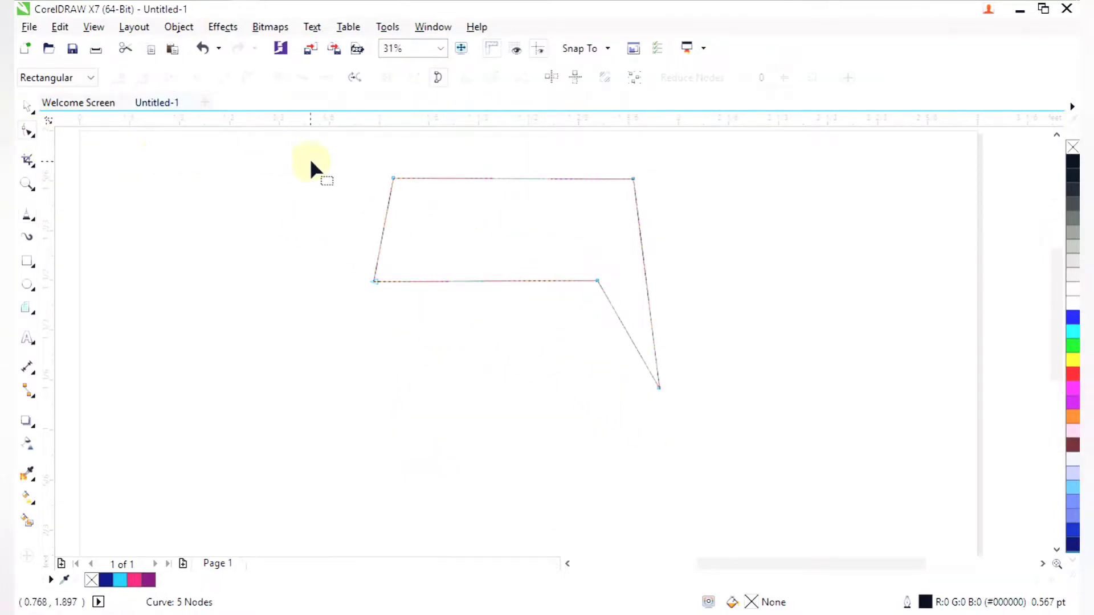
{"action": "left_click_drag", "start_coordinate": [428, 228], "coordinate": [682, 391]}
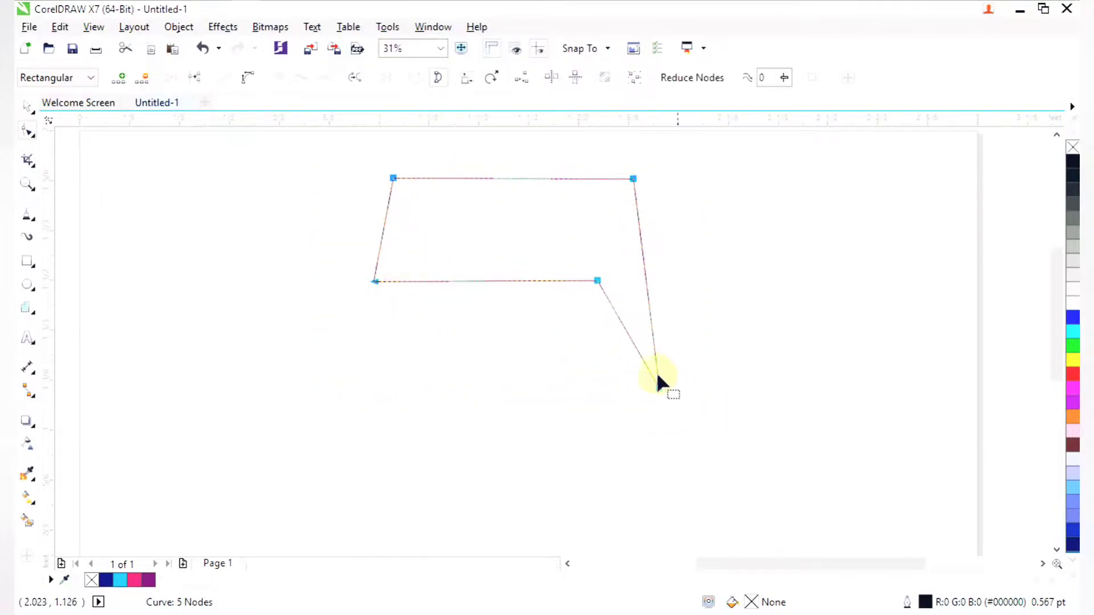
{"action": "left_click", "coordinate": [249, 79]}
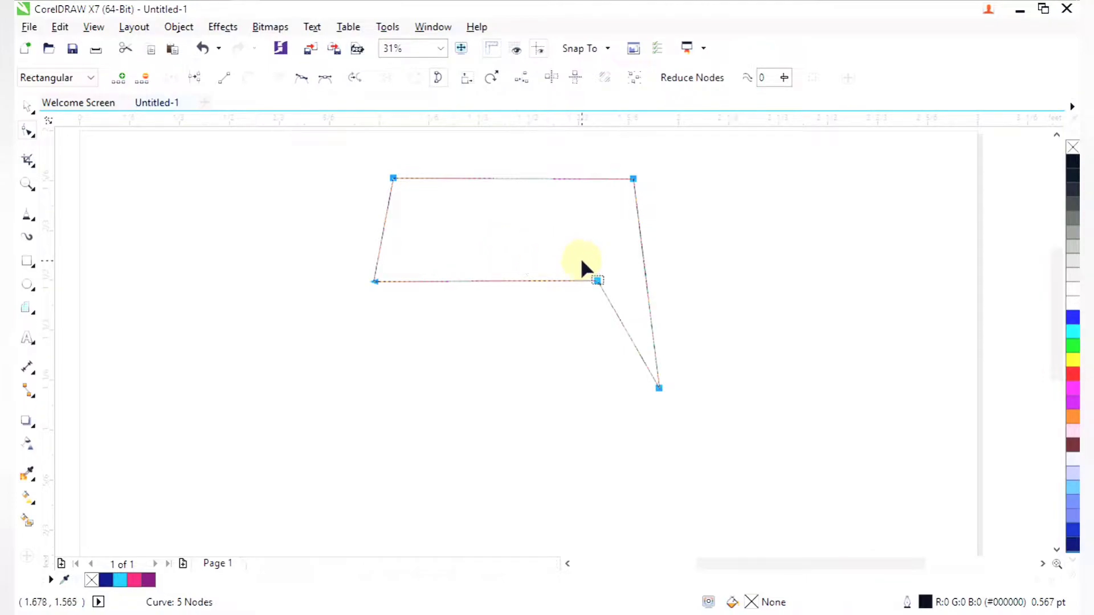
- Bend the outer and inner segments of the tail into rounded arcs to form the bowl of the R
{"action": "left_click_drag", "start_coordinate": [644, 264], "coordinate": [819, 204]}
{"action": "left_click", "coordinate": [630, 180]}
{"action": "left_click_drag", "start_coordinate": [774, 342], "coordinate": [774, 367]}
{"action": "left_click_drag", "start_coordinate": [639, 352], "coordinate": [677, 306]}
{"action": "left_click_drag", "start_coordinate": [607, 308], "coordinate": [646, 284]}
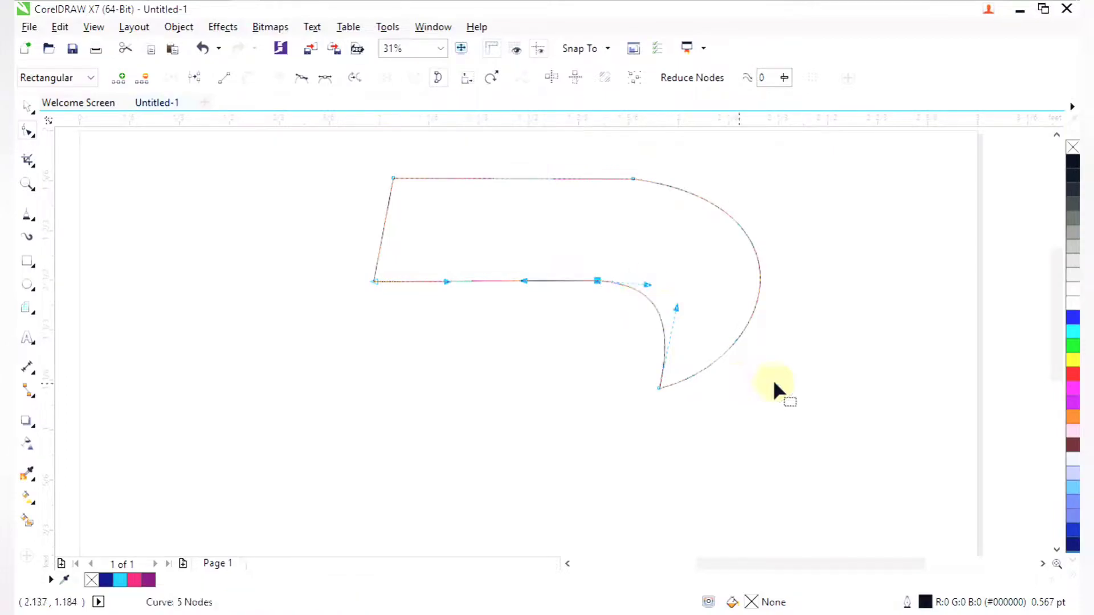
{"action": "left_click", "coordinate": [807, 379]}
{"action": "scroll", "coordinate": [806, 381], "scroll_direction": "down", "scroll_amount": 2}
{"action": "key", "text": "F2"}
{"action": "left_click_drag", "start_coordinate": [671, 319], "coordinate": [813, 459]}
{"action": "key", "text": "space"}
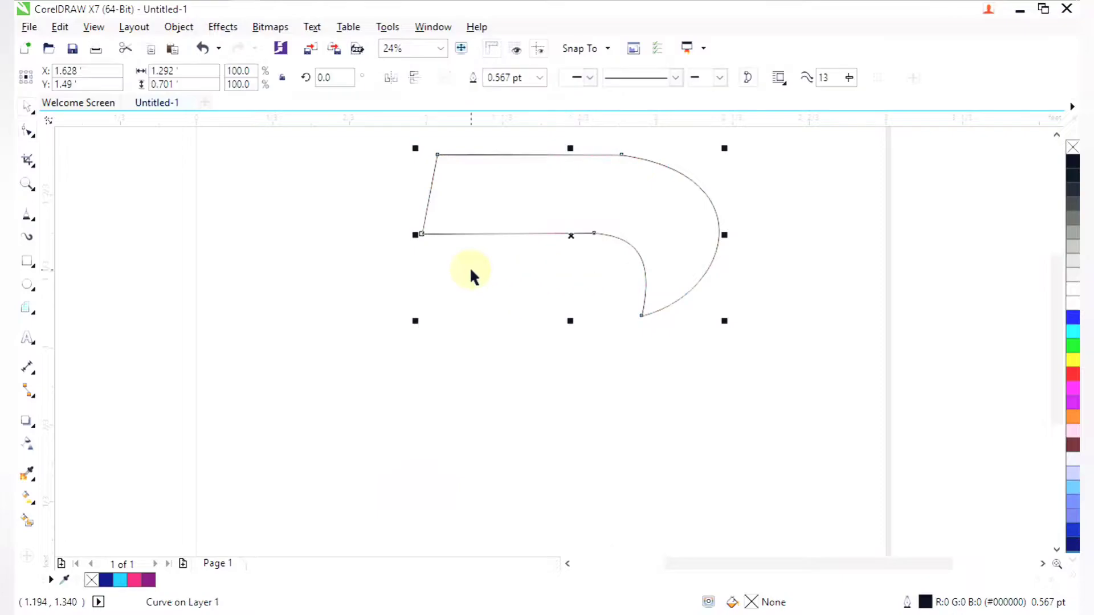
- Start a Polyline at the bowl's outer right edge and run it down-left into a narrow zigzag below the bowl
{"action": "left_click", "coordinate": [29, 219]}
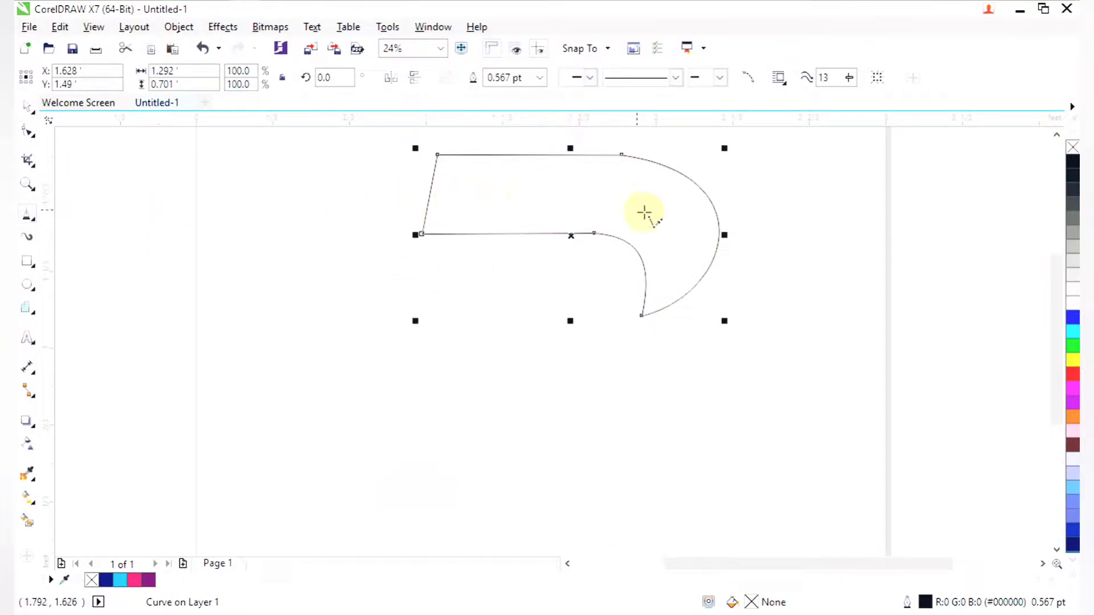
{"action": "left_click_drag", "start_coordinate": [732, 234], "coordinate": [558, 353]}
{"action": "left_click", "coordinate": [562, 349]}
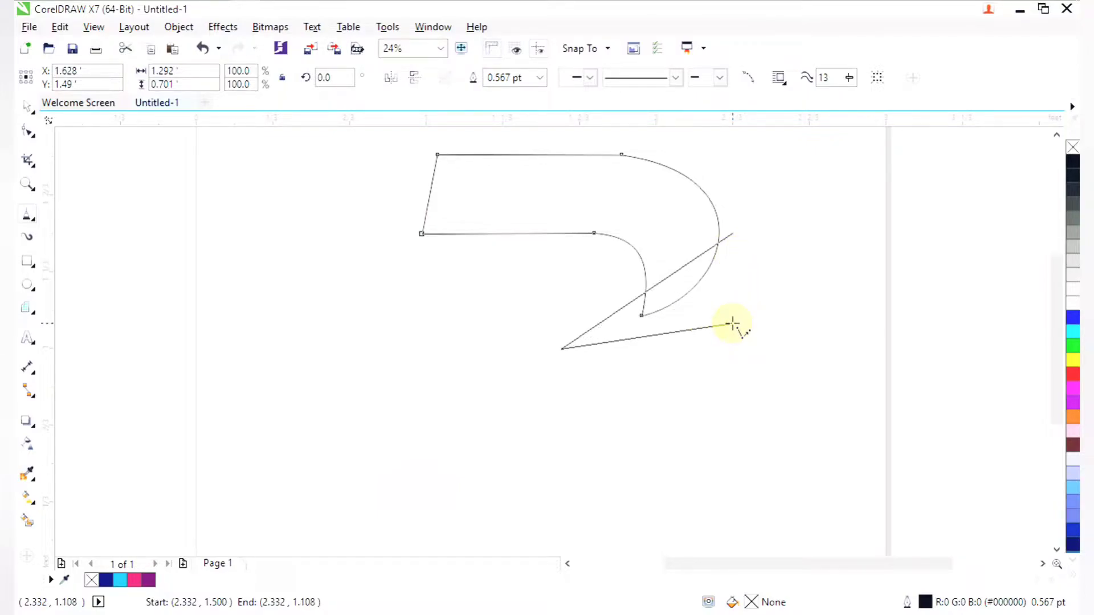
{"action": "left_click", "coordinate": [730, 322]}
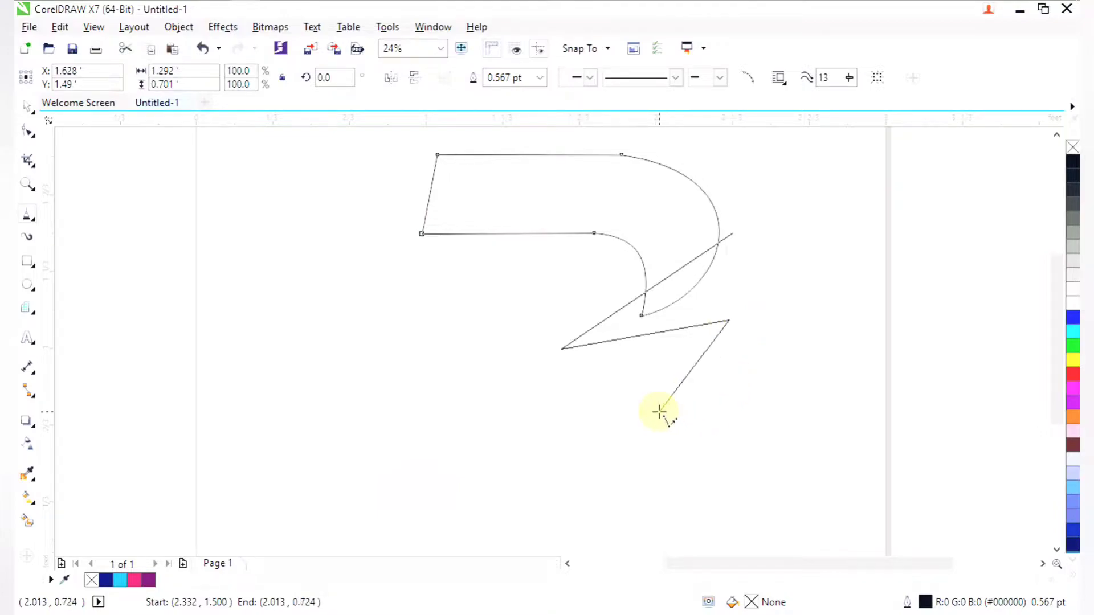
{"action": "left_click", "coordinate": [526, 355]}
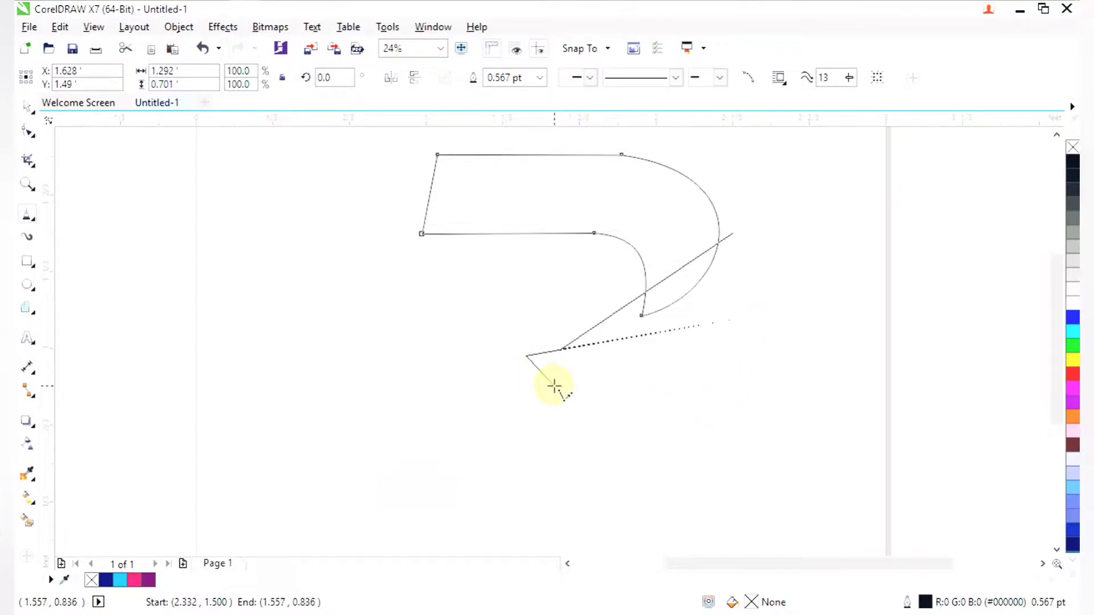
{"action": "left_click", "coordinate": [547, 377]}
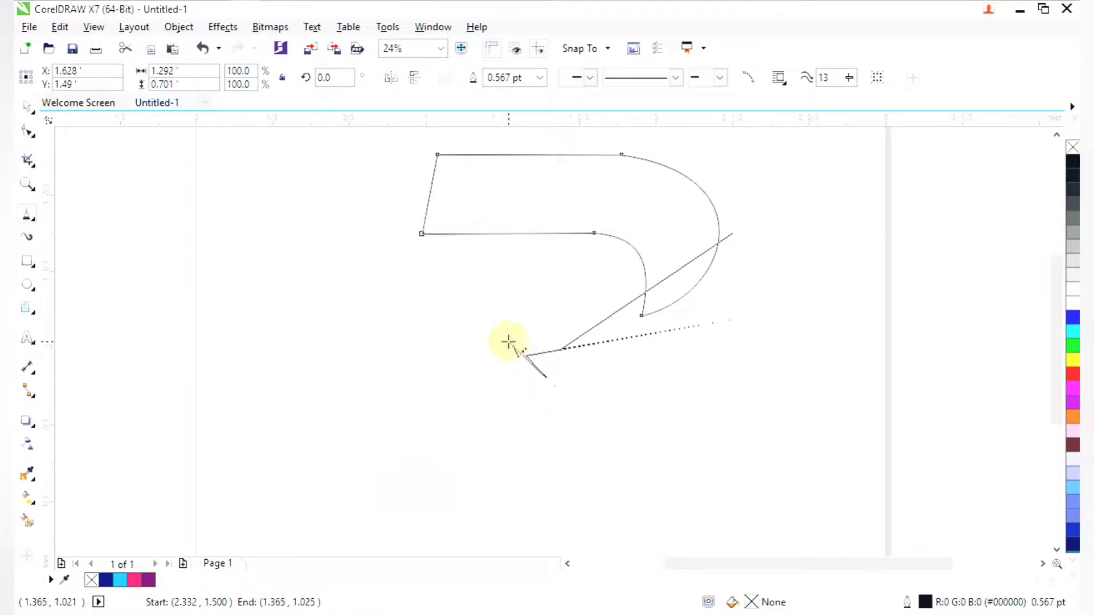
{"action": "left_click", "coordinate": [506, 340]}
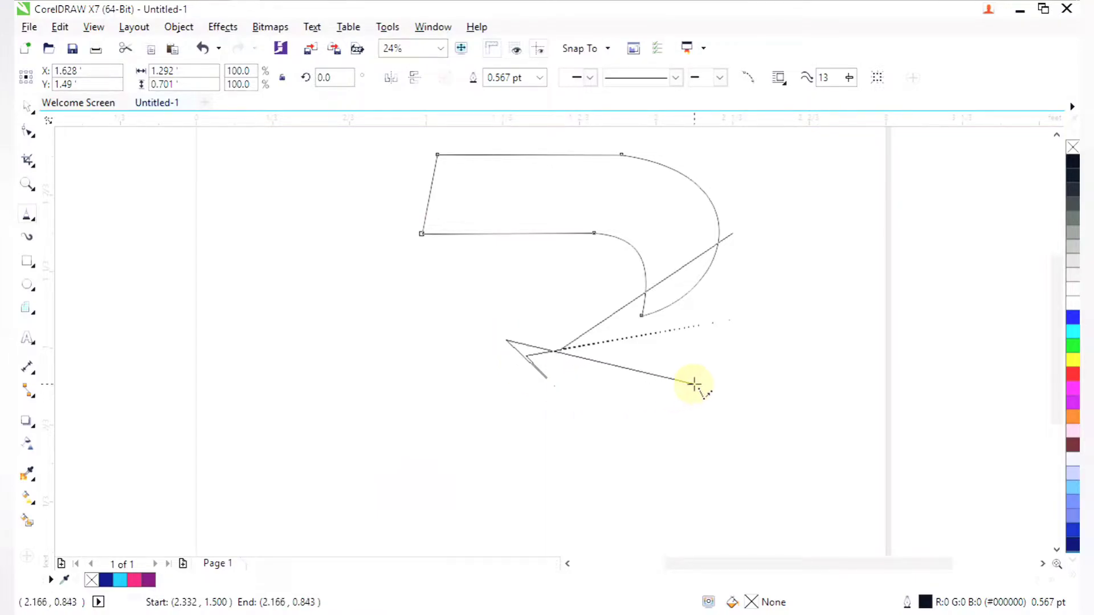
- Continue the polyline right to a point, back inward, and down to the R's slanted leg with a flat foot, outlining its back edge upward
{"action": "left_click", "coordinate": [693, 383]}
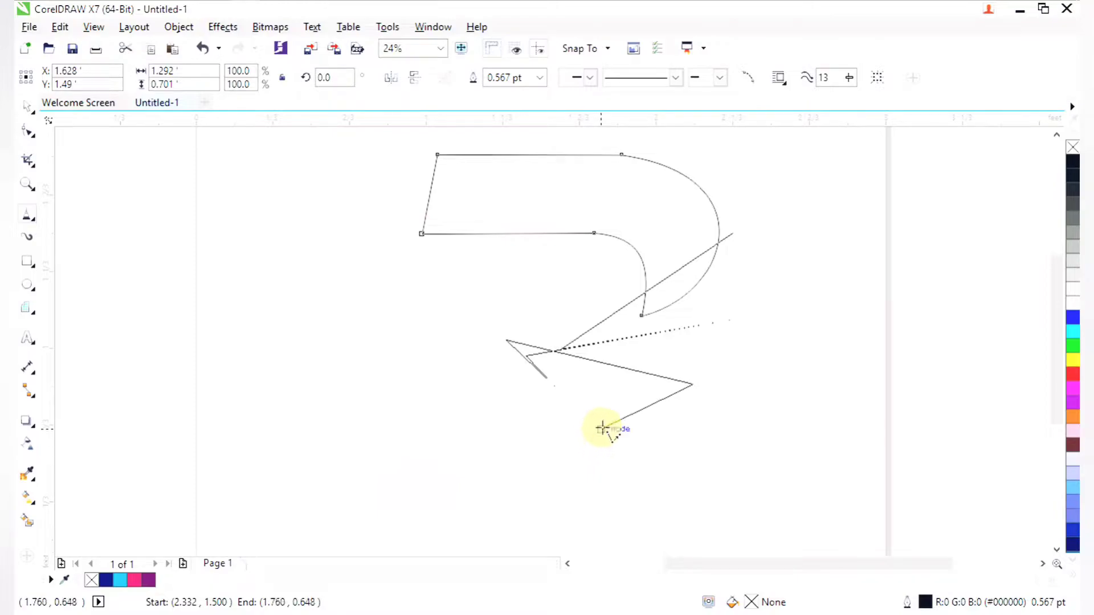
{"action": "left_click", "coordinate": [603, 428]}
{"action": "scroll", "coordinate": [603, 428], "scroll_direction": "down", "scroll_amount": 3}
{"action": "scroll", "coordinate": [664, 506], "scroll_direction": "up", "scroll_amount": 3}
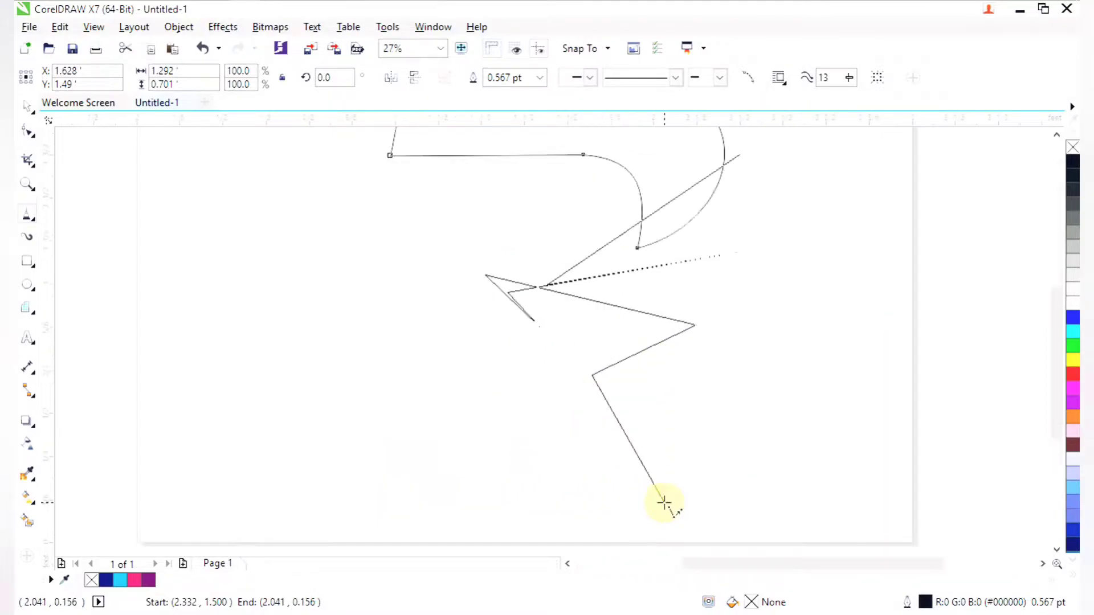
{"action": "left_click", "coordinate": [661, 493]}
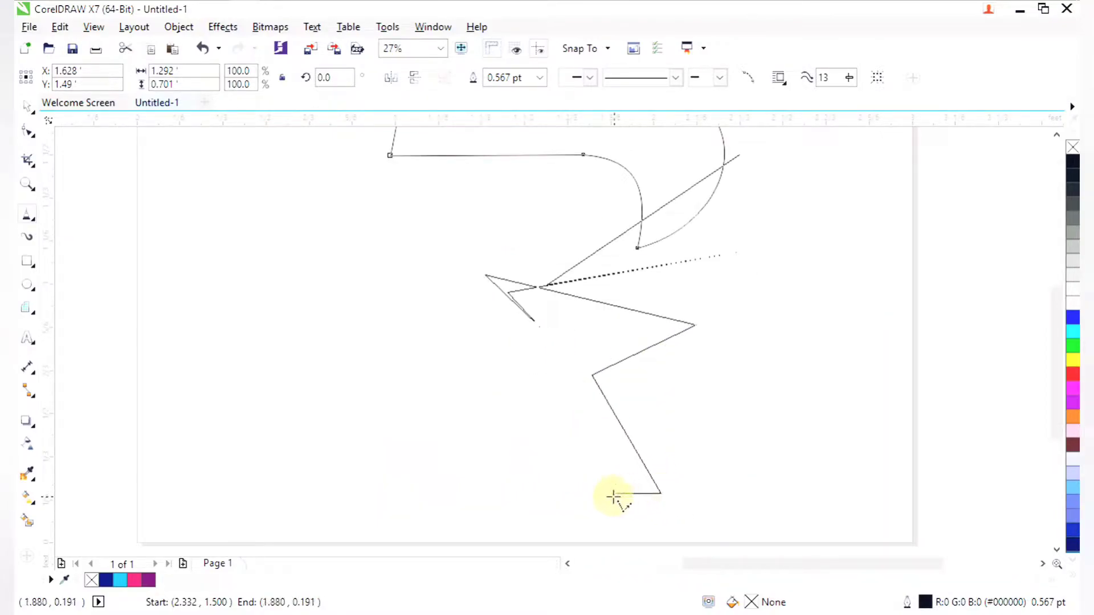
{"action": "left_click", "coordinate": [597, 493]}
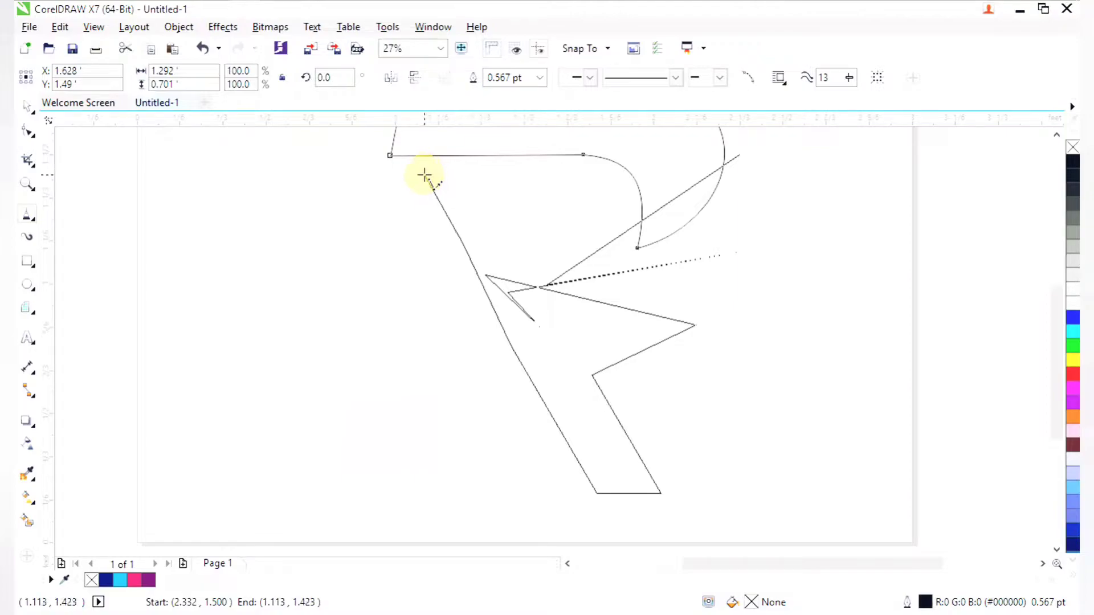
- Continue the polyline through the pointed notches under the bowl and close it at its starting point, making a figure about 1.22 by 1.31 ft
{"action": "scroll", "coordinate": [432, 174], "scroll_direction": "up", "scroll_amount": 4}
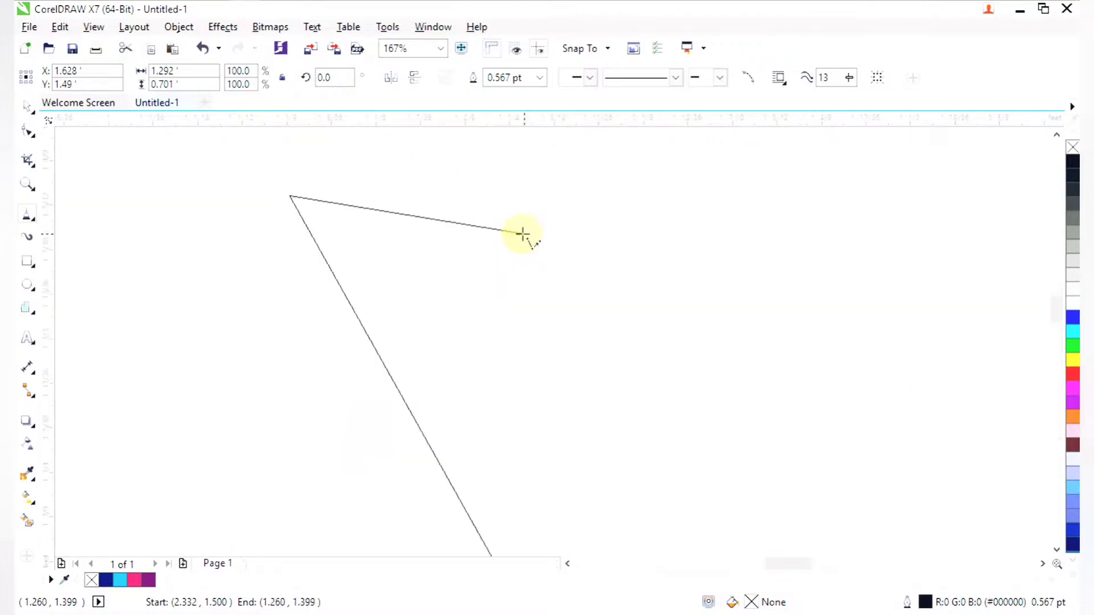
{"action": "left_click", "coordinate": [565, 268]}
{"action": "scroll", "coordinate": [565, 268], "scroll_direction": "down", "scroll_amount": 2}
{"action": "key", "text": "F2"}
{"action": "left_click_drag", "start_coordinate": [536, 239], "coordinate": [661, 333]}
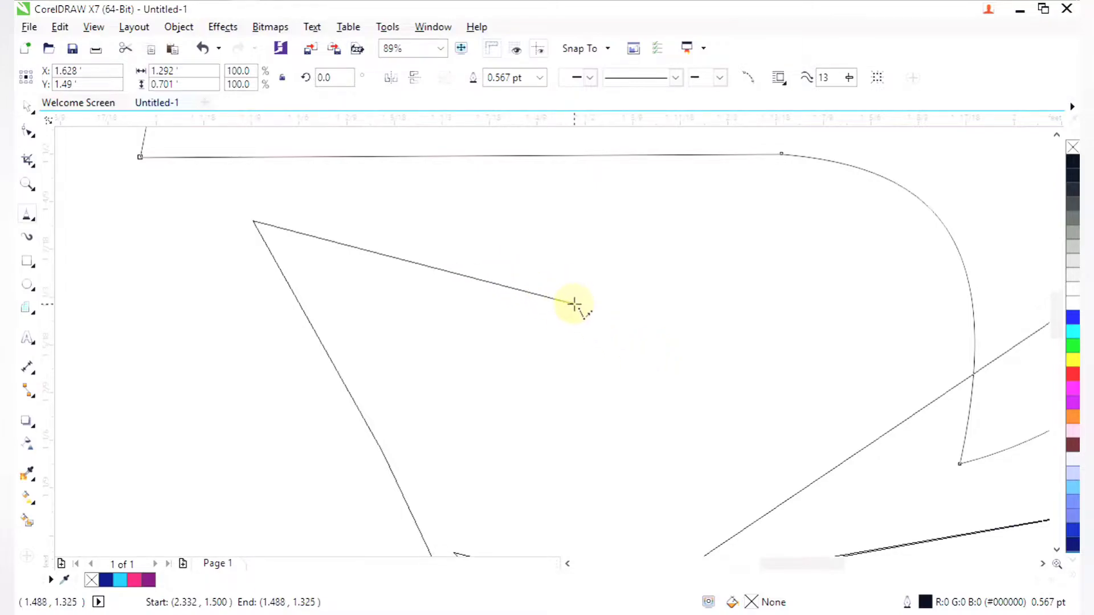
{"action": "left_click", "coordinate": [761, 361]}
{"action": "scroll", "coordinate": [597, 399], "scroll_direction": "down", "scroll_amount": 1}
{"action": "left_click", "coordinate": [596, 399]}
{"action": "scroll", "coordinate": [596, 399], "scroll_direction": "down", "scroll_amount": 1}
{"action": "key", "text": "F2"}
{"action": "left_click_drag", "start_coordinate": [562, 359], "coordinate": [798, 508]}
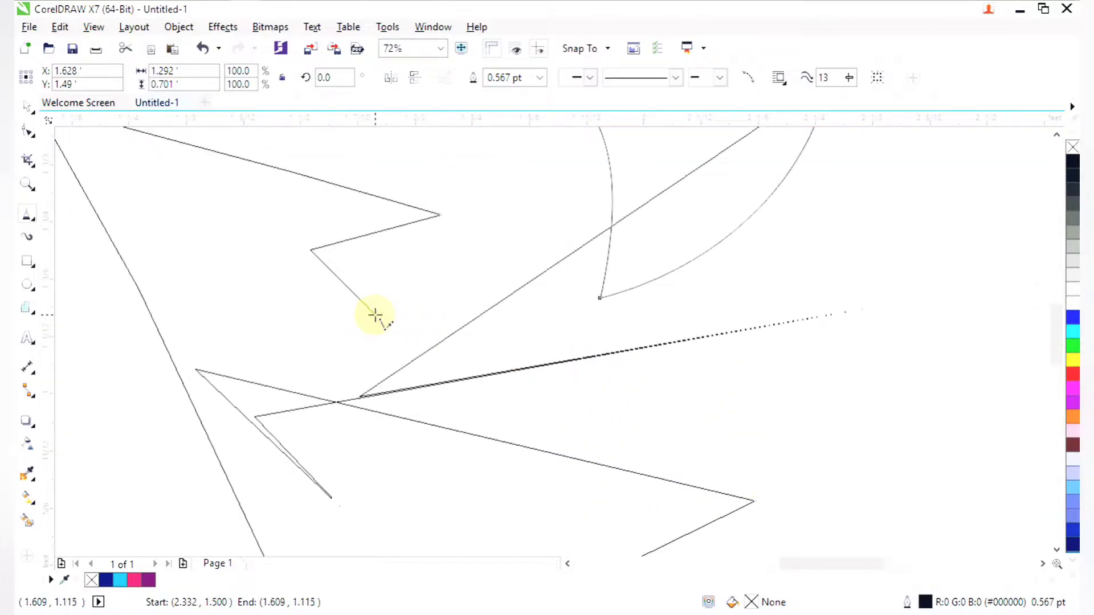
{"action": "scroll", "coordinate": [530, 288], "scroll_direction": "down", "scroll_amount": 3}
{"action": "key", "text": "F2"}
{"action": "left_click_drag", "start_coordinate": [545, 208], "coordinate": [642, 274]}
{"action": "left_click", "coordinate": [647, 185]}
{"action": "scroll", "coordinate": [585, 275], "scroll_direction": "down", "scroll_amount": 3}
{"action": "key", "text": "F2"}
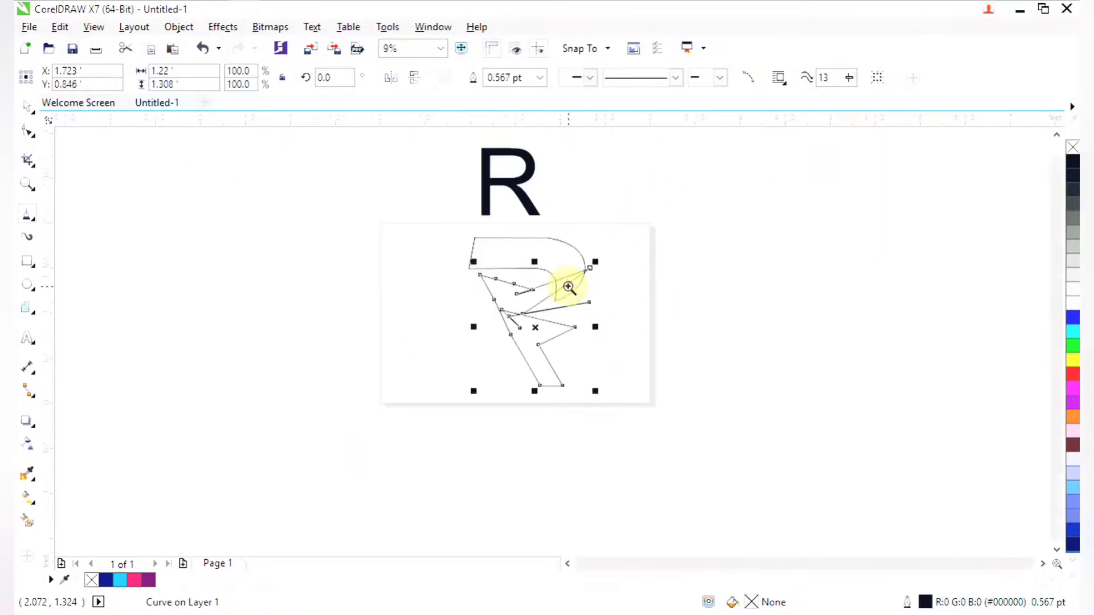
- Select all nodes of the closed zigzag figure under the bowl and convert its straight segments to curves
{"action": "left_click_drag", "start_coordinate": [466, 239], "coordinate": [645, 454]}
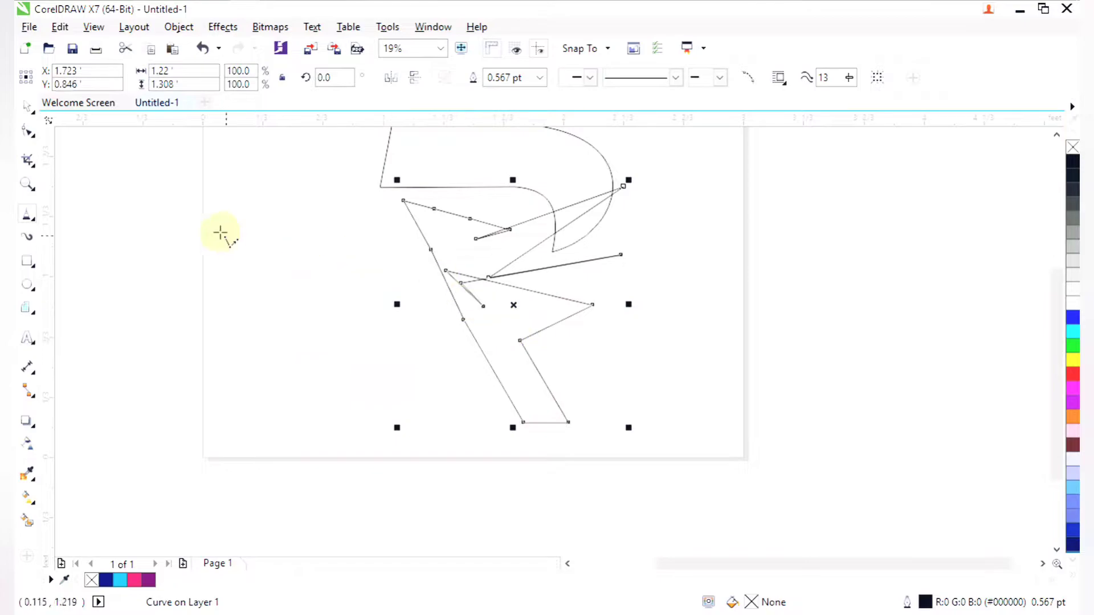
{"action": "left_click", "coordinate": [27, 135]}
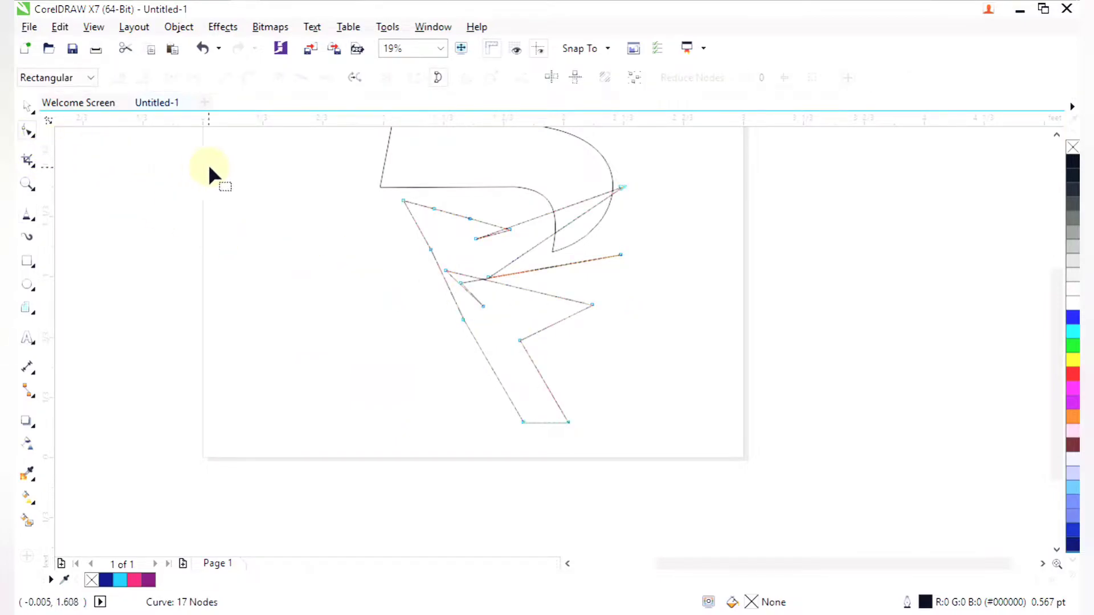
{"action": "left_click_drag", "start_coordinate": [263, 197], "coordinate": [671, 489]}
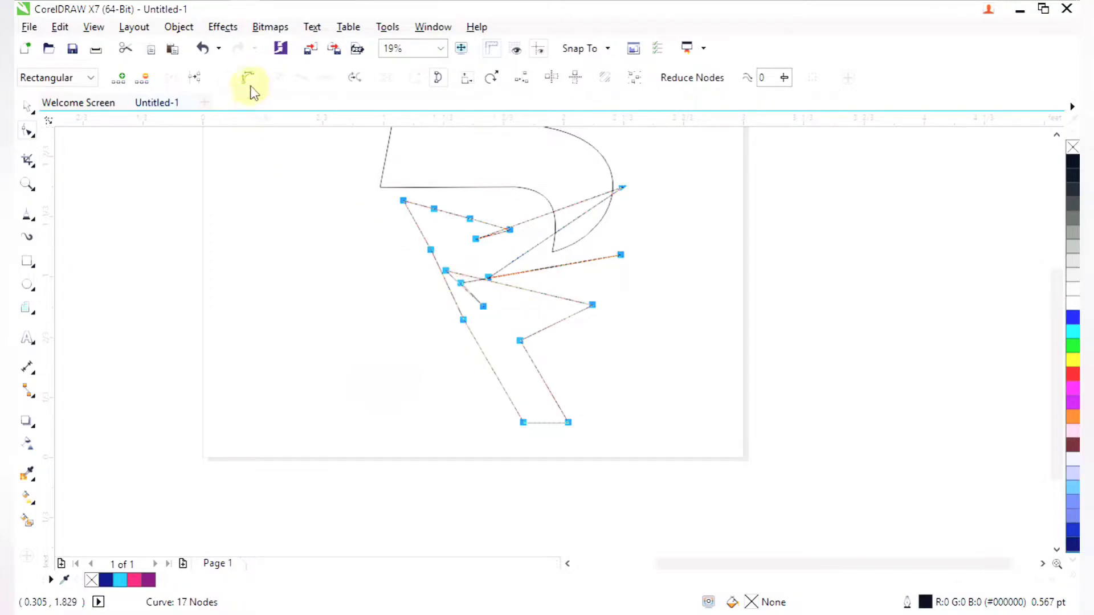
- Bend the long diagonal below the bowl into a rounded arc and angle its outer tip handle outward
{"action": "left_click_drag", "start_coordinate": [430, 193], "coordinate": [662, 360]}
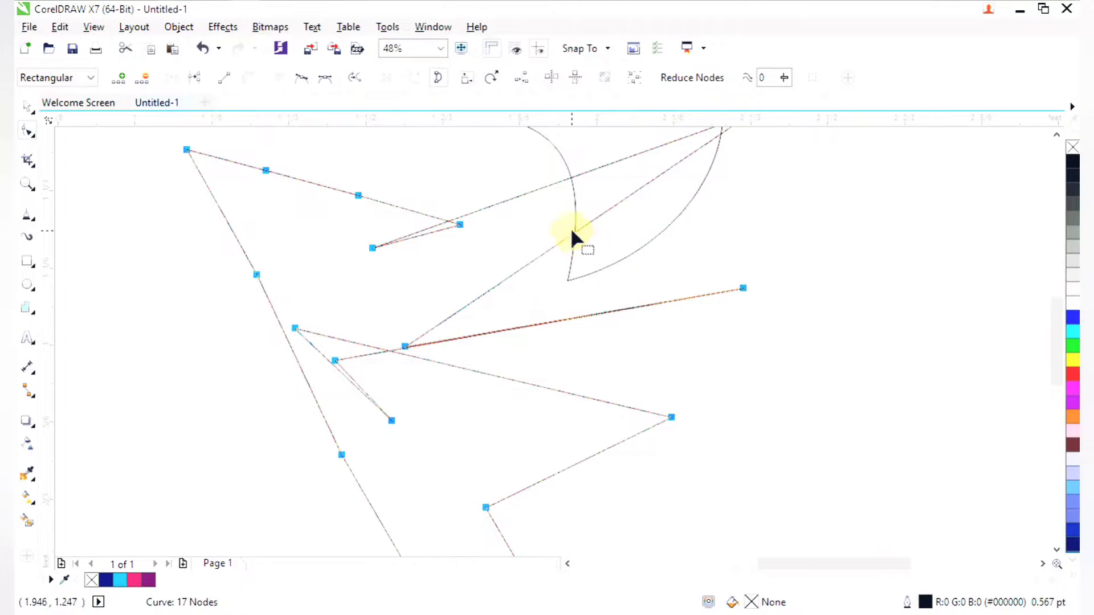
{"action": "left_click_drag", "start_coordinate": [573, 234], "coordinate": [648, 333]}
{"action": "scroll", "coordinate": [667, 313], "scroll_direction": "down", "scroll_amount": 2}
{"action": "key", "text": "F2"}
{"action": "left_click_drag", "start_coordinate": [520, 219], "coordinate": [760, 368]}
{"action": "scroll", "coordinate": [749, 212], "scroll_direction": "down", "scroll_amount": 2}
{"action": "left_click", "coordinate": [752, 173]}
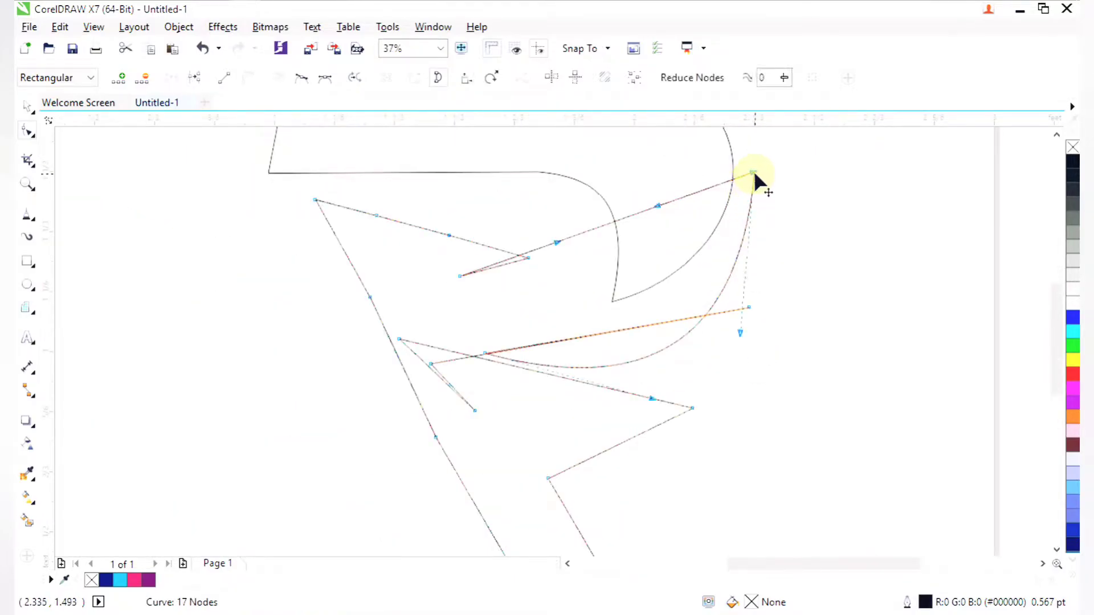
{"action": "left_click_drag", "start_coordinate": [740, 332], "coordinate": [789, 311]}
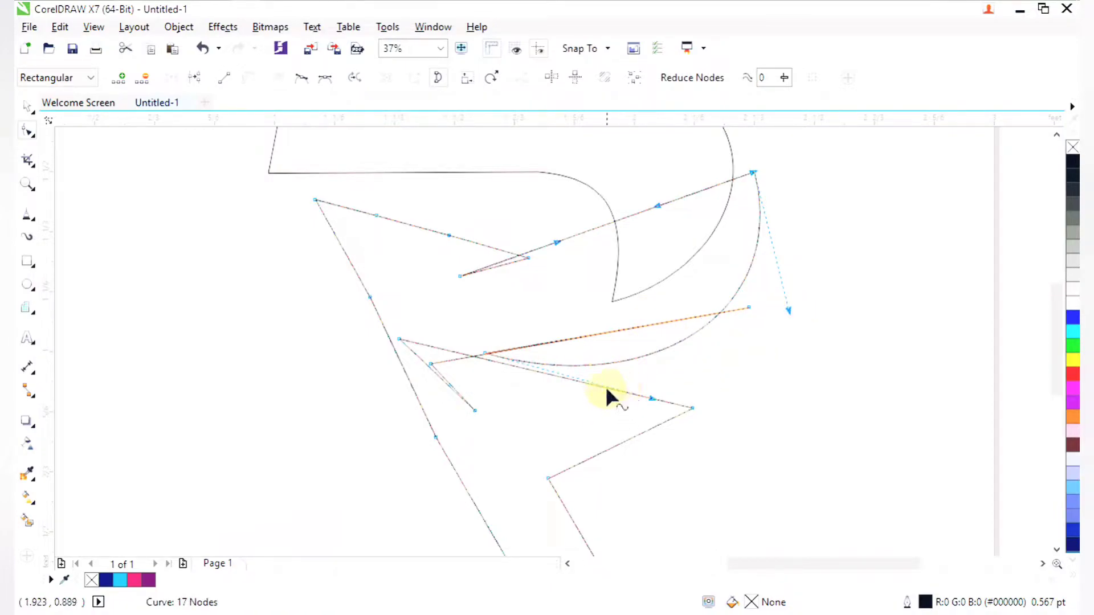
- Bend the upper and lower edges of the second wing point into rounded arcs and fine-tune the handles at its outer tip
{"action": "left_click_drag", "start_coordinate": [618, 331], "coordinate": [596, 387]}
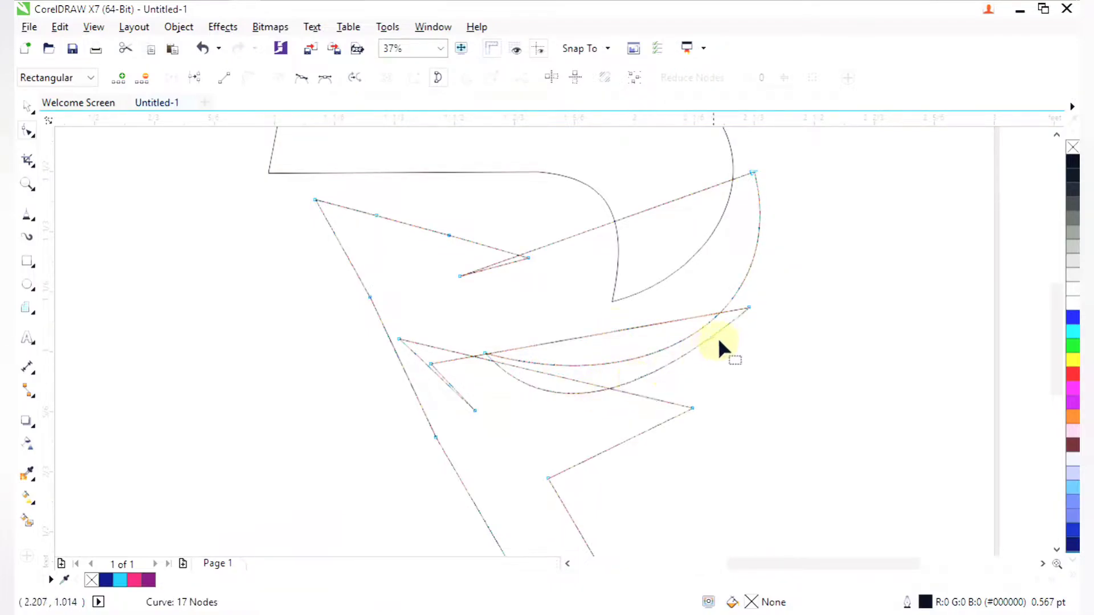
{"action": "left_click", "coordinate": [749, 307]}
{"action": "left_click_drag", "start_coordinate": [631, 401], "coordinate": [674, 391]}
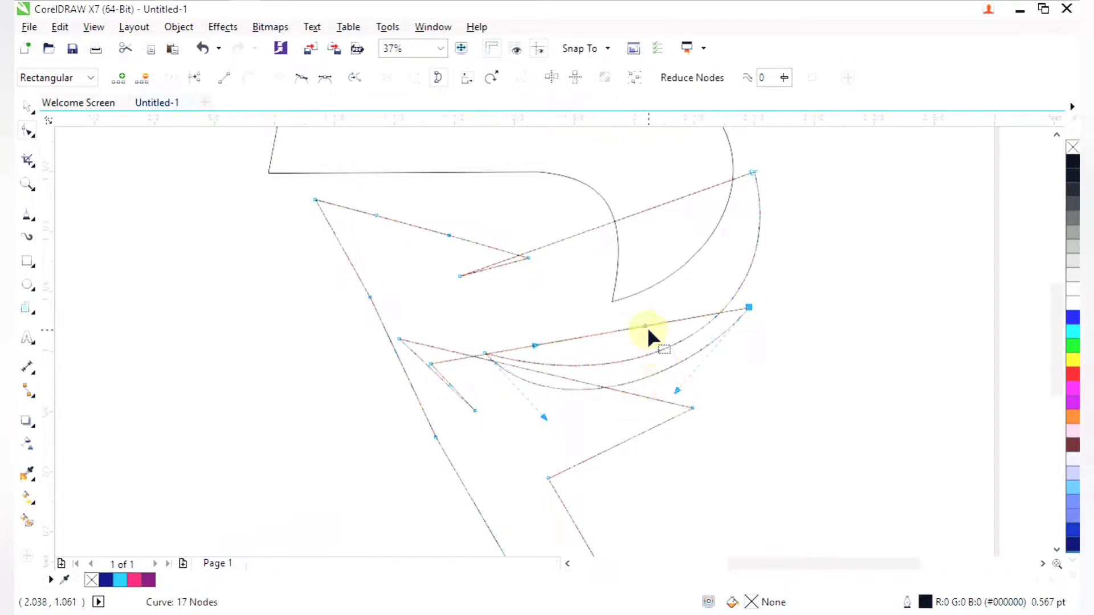
{"action": "left_click_drag", "start_coordinate": [645, 326], "coordinate": [697, 489]}
{"action": "left_click_drag", "start_coordinate": [537, 342], "coordinate": [543, 417]}
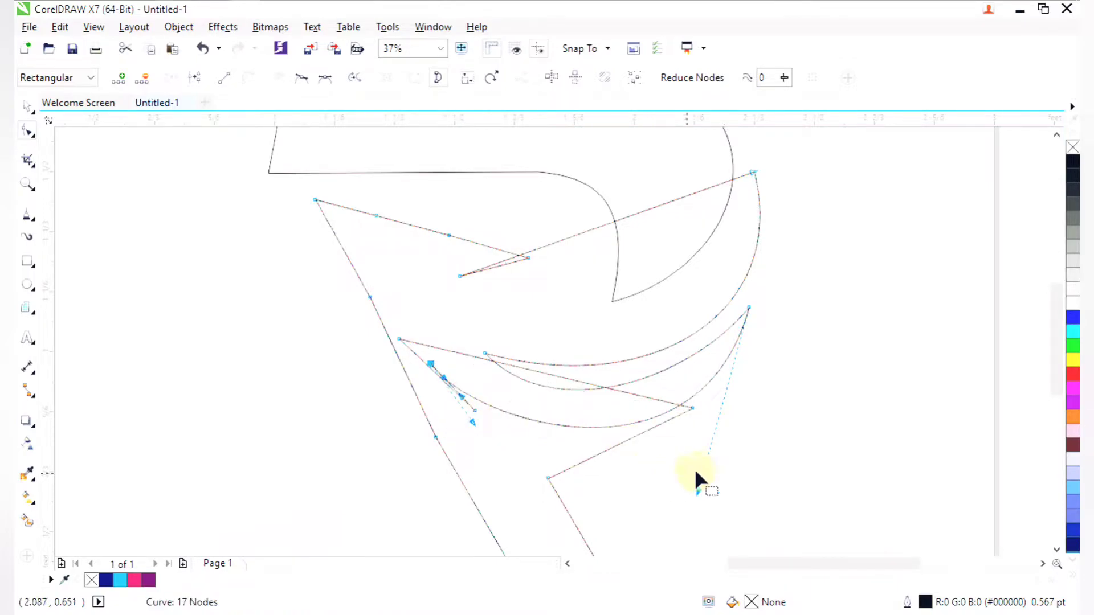
{"action": "left_click_drag", "start_coordinate": [697, 488], "coordinate": [691, 483]}
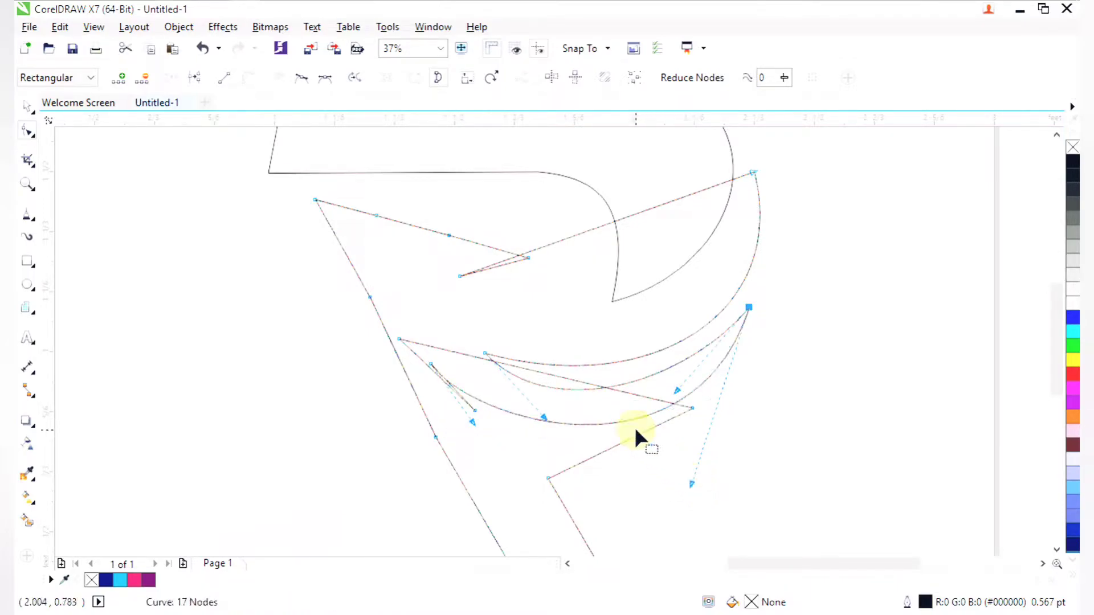
- Curve both edges of the narrow notch near the back edge and shift the adjoining inner corner node slightly upward
{"action": "key", "text": "F2"}
{"action": "left_click_drag", "start_coordinate": [385, 316], "coordinate": [499, 449]}
{"action": "left_click_drag", "start_coordinate": [571, 472], "coordinate": [569, 472]}
{"action": "left_click_drag", "start_coordinate": [337, 188], "coordinate": [606, 481]}
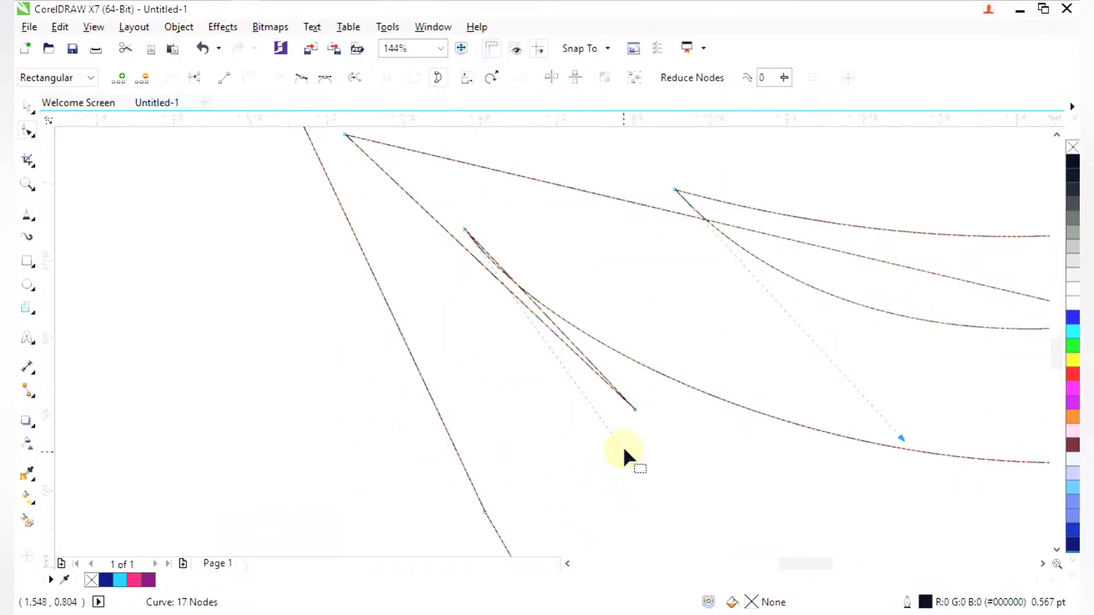
{"action": "left_click", "coordinate": [633, 409]}
{"action": "left_click_drag", "start_coordinate": [539, 318], "coordinate": [494, 378]}
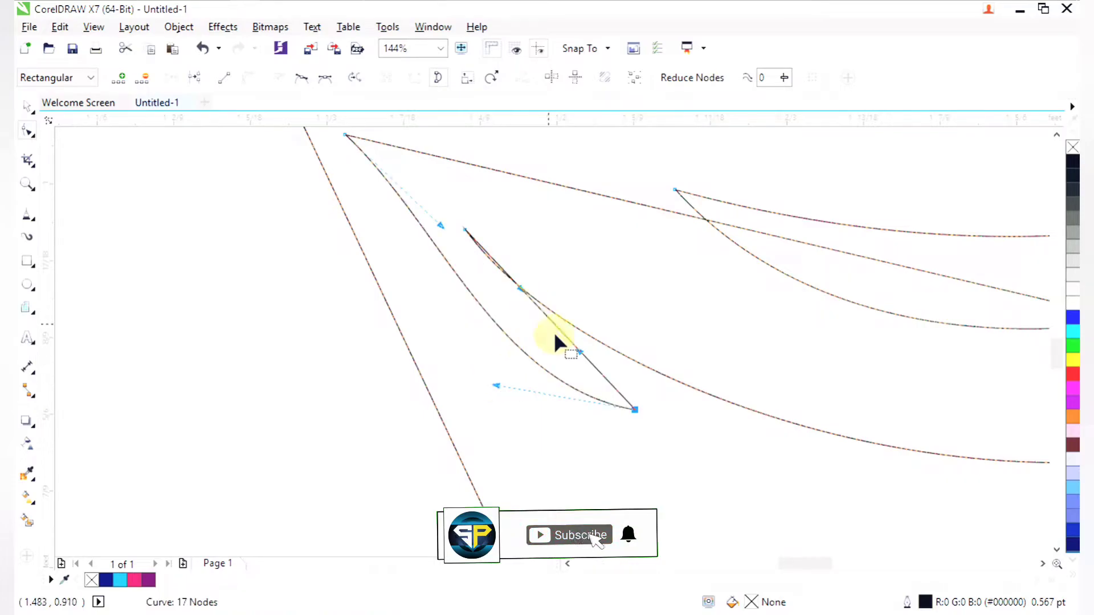
{"action": "mouse_move", "coordinate": [576, 355]}
{"action": "left_mouse_down"}
{"action": "mouse_move", "coordinate": [562, 366]}
{"action": "mouse_move", "coordinate": [555, 354]}
{"action": "left_mouse_up"}
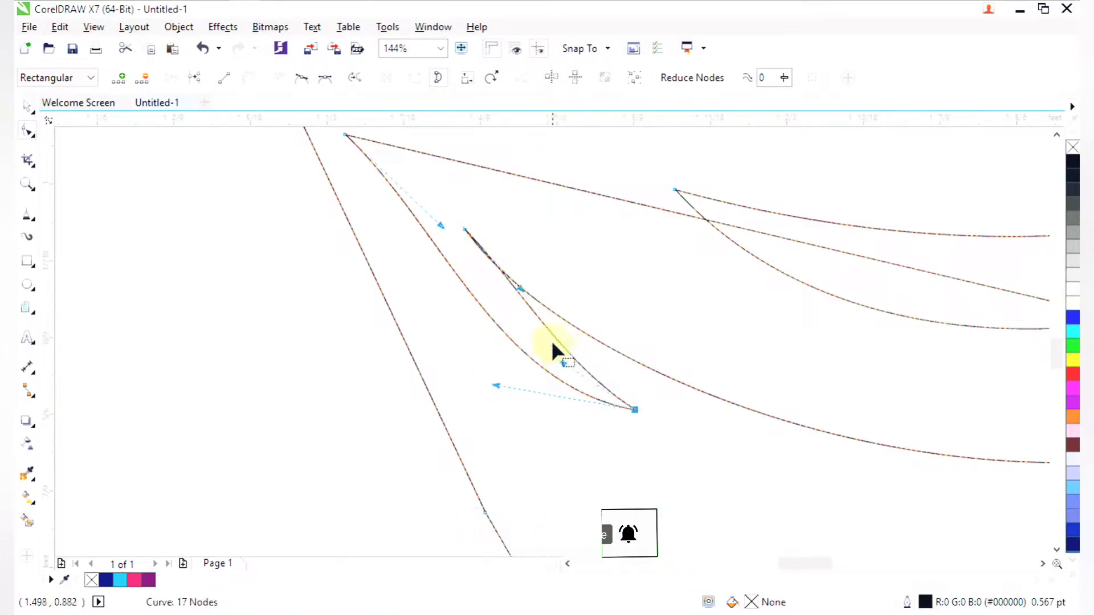
{"action": "left_click", "coordinate": [518, 289]}
{"action": "left_click_drag", "start_coordinate": [518, 289], "coordinate": [470, 211]}
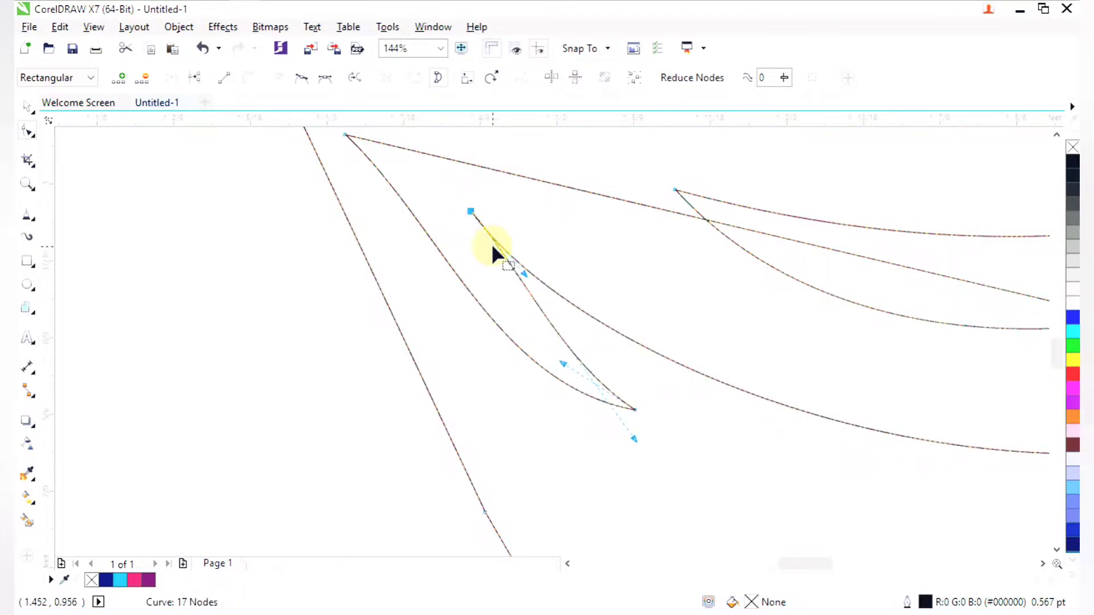
{"action": "left_click", "coordinate": [524, 270]}
- Deepen the lower arc of the second wing point slightly and adjust the curve handle at its outer tip
{"action": "scroll", "coordinate": [518, 283], "scroll_direction": "down", "scroll_amount": 4}
{"action": "left_click_drag", "start_coordinate": [481, 220], "coordinate": [667, 436]}
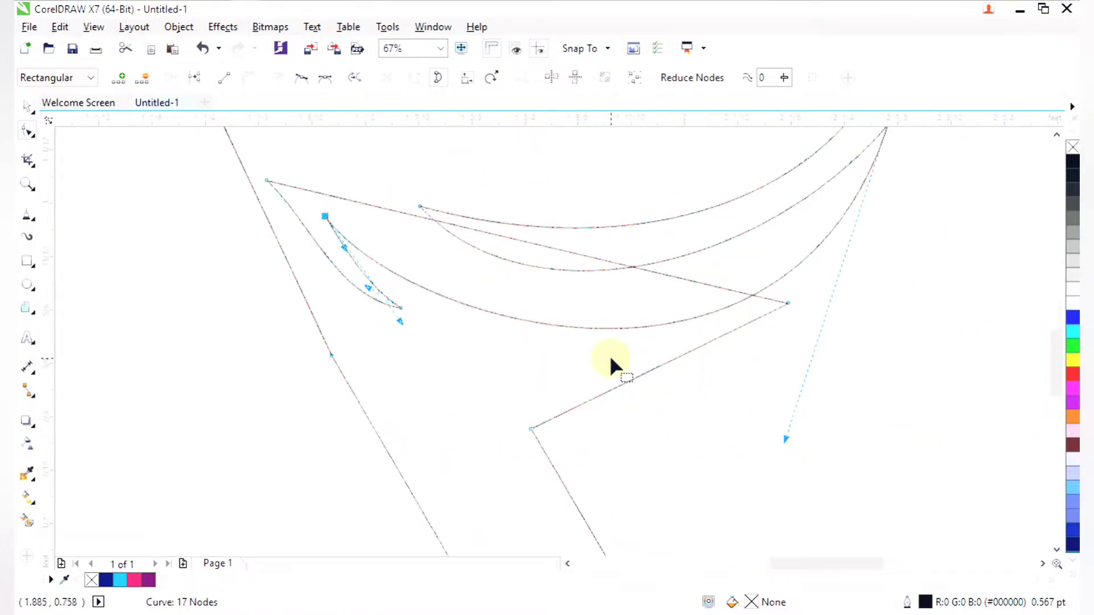
{"action": "left_click_drag", "start_coordinate": [471, 311], "coordinate": [472, 315]}
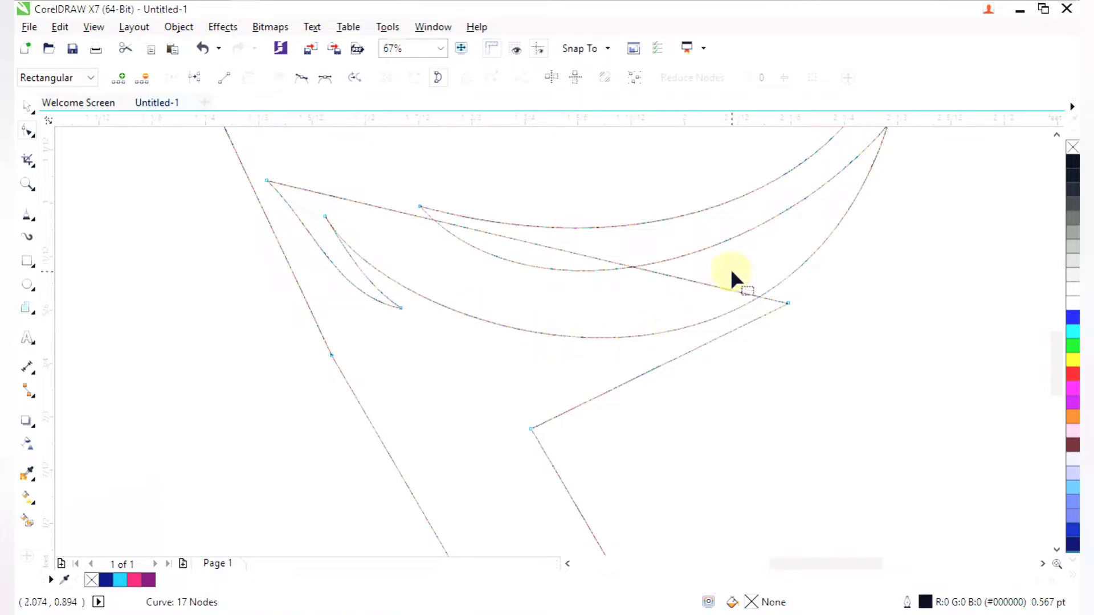
{"action": "scroll", "coordinate": [841, 229], "scroll_direction": "down", "scroll_amount": 2}
{"action": "scroll", "coordinate": [903, 310], "scroll_direction": "up", "scroll_amount": 1}
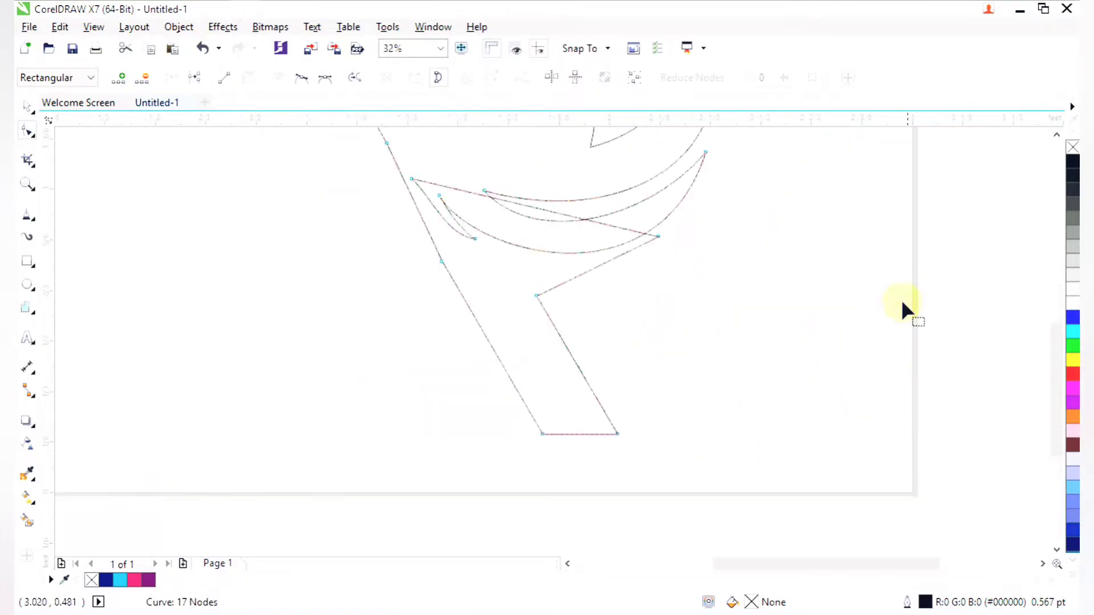
{"action": "left_click", "coordinate": [707, 152]}
{"action": "left_click_drag", "start_coordinate": [657, 302], "coordinate": [655, 294]}
{"action": "key", "text": "space"}
{"action": "scroll", "coordinate": [655, 294], "scroll_direction": "down", "scroll_amount": 2}
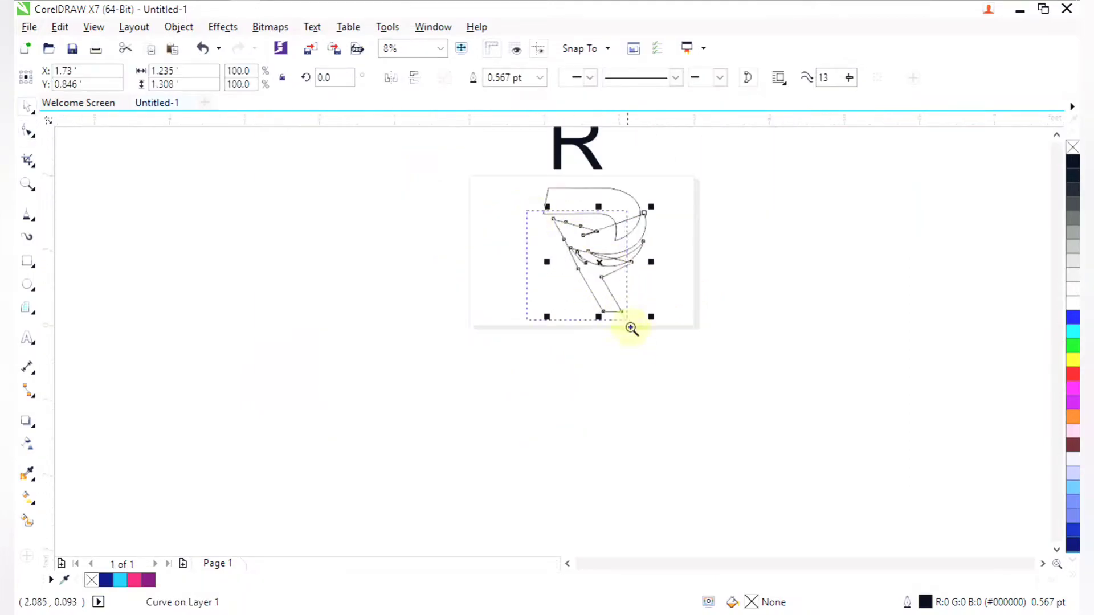
- Bend both edges of the lowest wing point into arcs, then refine its outer tip and the corner where it meets the leg
{"action": "scroll", "coordinate": [631, 329], "scroll_direction": "up", "scroll_amount": 2}
{"action": "key", "text": "space"}
{"action": "left_click_drag", "start_coordinate": [457, 199], "coordinate": [660, 448]}
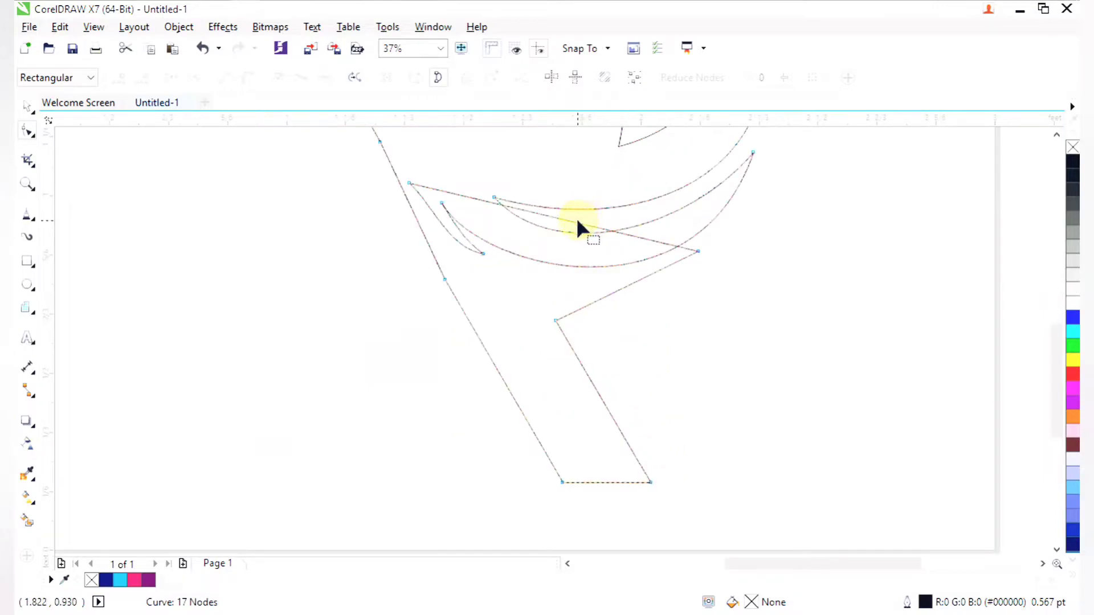
{"action": "left_click_drag", "start_coordinate": [570, 219], "coordinate": [557, 257]}
{"action": "left_click_drag", "start_coordinate": [558, 218], "coordinate": [530, 292]}
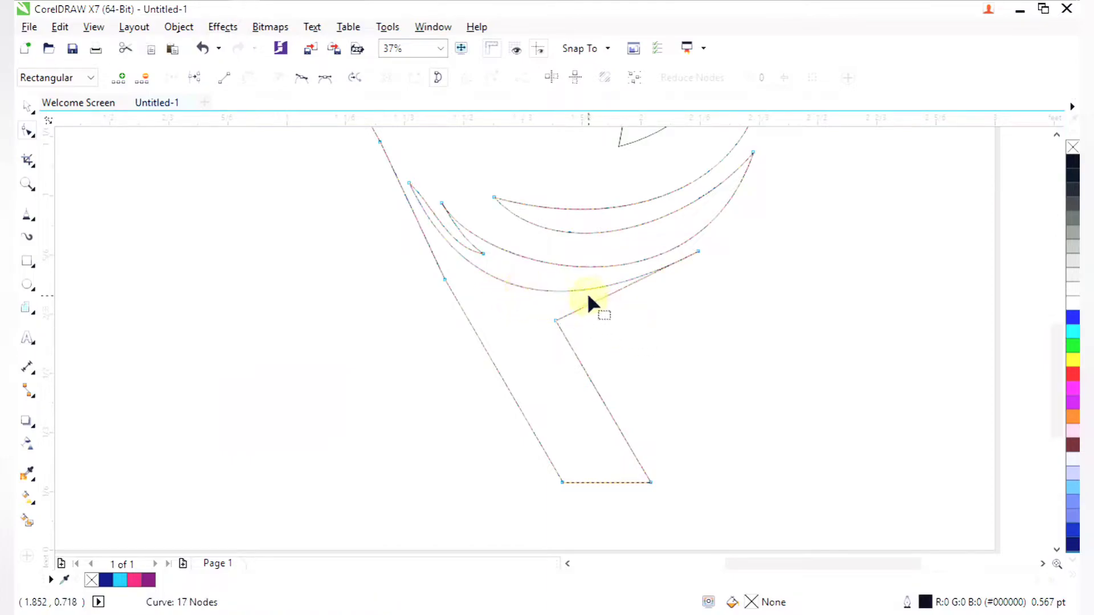
{"action": "left_click_drag", "start_coordinate": [599, 302], "coordinate": [624, 305]}
{"action": "left_click_drag", "start_coordinate": [529, 258], "coordinate": [709, 347]}
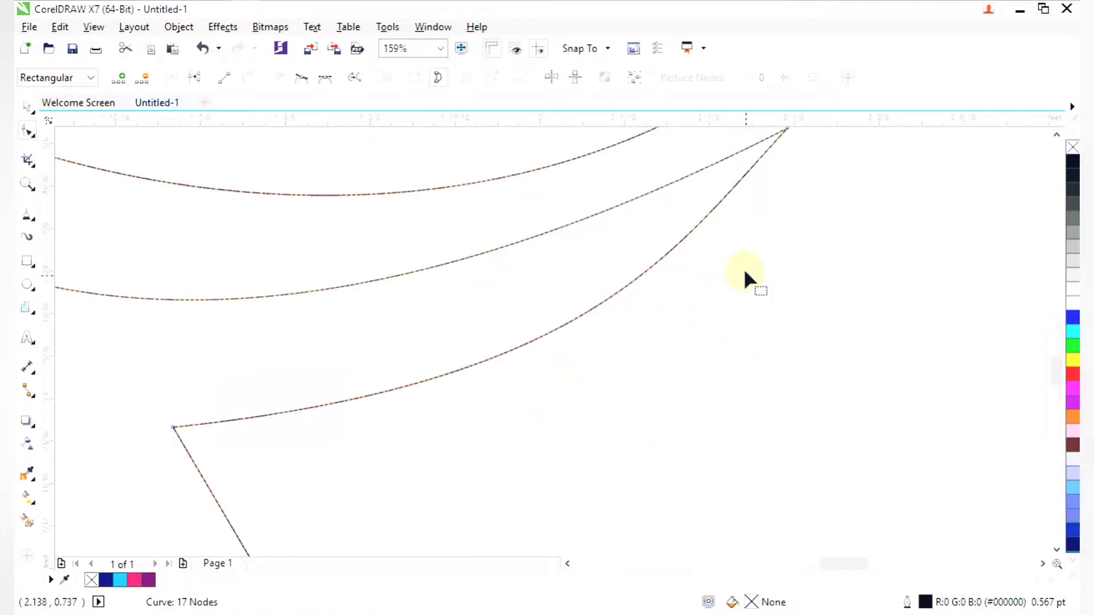
{"action": "left_click", "coordinate": [761, 185]}
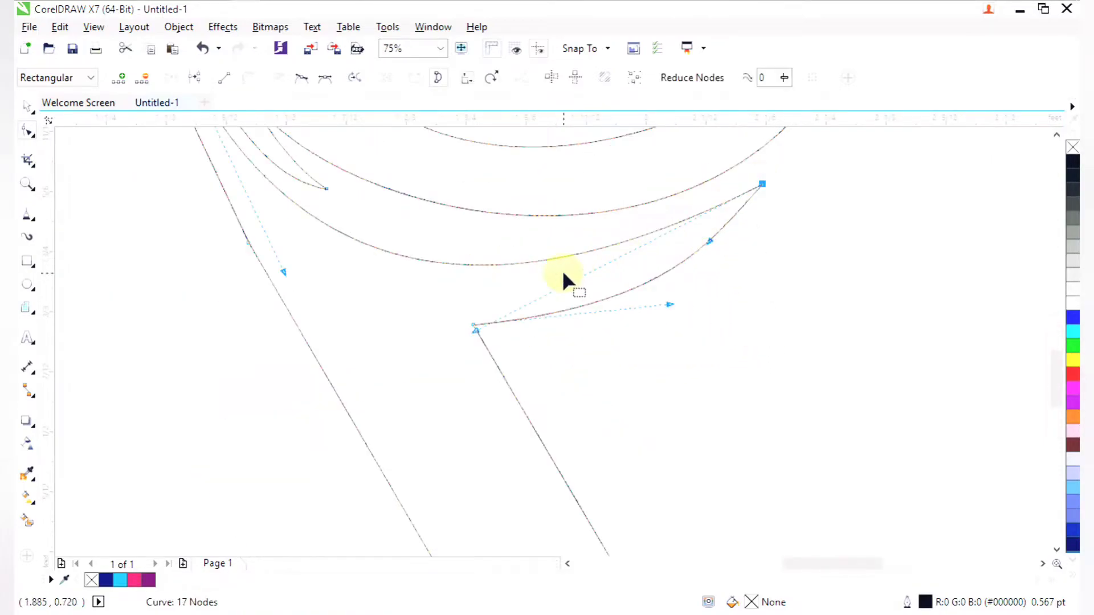
{"action": "left_click_drag", "start_coordinate": [761, 186], "coordinate": [768, 188]}
{"action": "left_click_drag", "start_coordinate": [484, 334], "coordinate": [570, 348]}
{"action": "key", "text": "space"}
{"action": "scroll", "coordinate": [641, 371], "scroll_direction": "down", "scroll_amount": 3}
- Bend both long sides of the R's slanted leg into matching outward curves above the flat foot
{"action": "key", "text": "F2"}
{"action": "left_click_drag", "start_coordinate": [543, 285], "coordinate": [615, 365]}
{"action": "key", "text": "Escape"}
{"action": "left_click_drag", "start_coordinate": [392, 233], "coordinate": [679, 435]}
{"action": "mouse_move", "coordinate": [428, 246]}
{"action": "left_mouse_down"}
{"action": "mouse_move", "coordinate": [474, 268]}
{"action": "mouse_move", "coordinate": [678, 520]}
{"action": "left_mouse_up"}
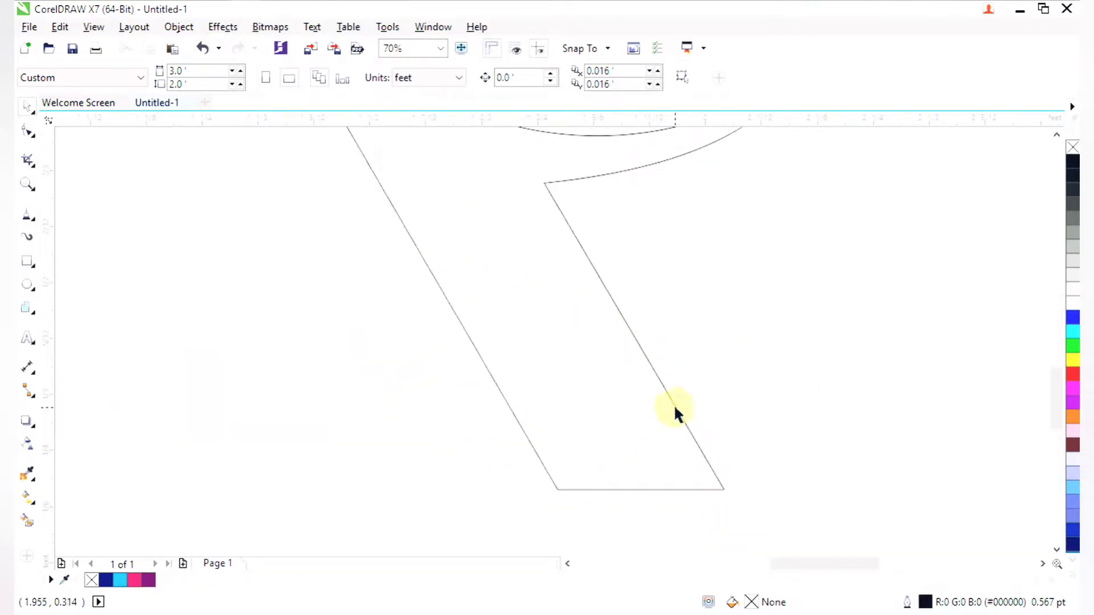
{"action": "double_click", "coordinate": [676, 408]}
{"action": "left_click_drag", "start_coordinate": [670, 403], "coordinate": [683, 374]}
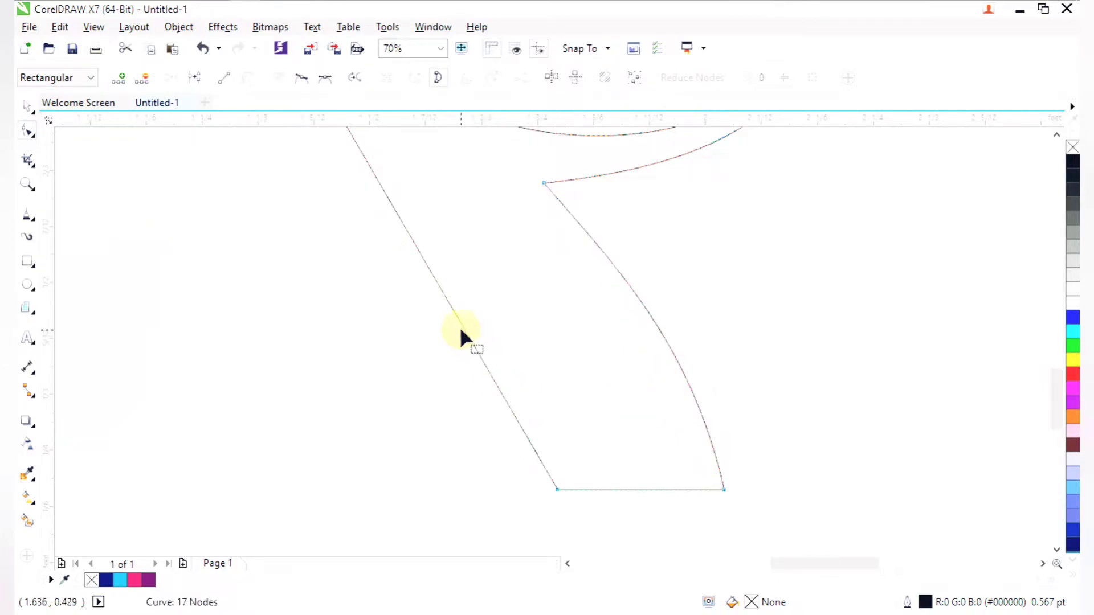
{"action": "left_click_drag", "start_coordinate": [461, 328], "coordinate": [488, 302]}
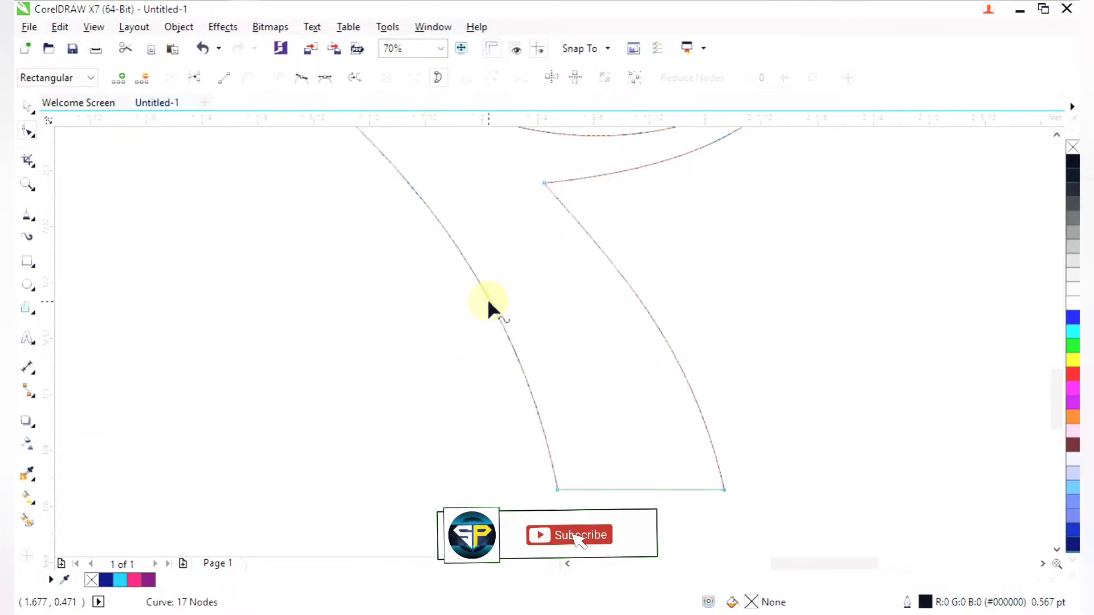
- Bow the back edge segment just above the leg gently outward beside the narrow notch
{"action": "scroll", "coordinate": [488, 302], "scroll_direction": "down", "scroll_amount": 2}
{"action": "key", "text": "F2"}
{"action": "left_click_drag", "start_coordinate": [352, 161], "coordinate": [481, 271]}
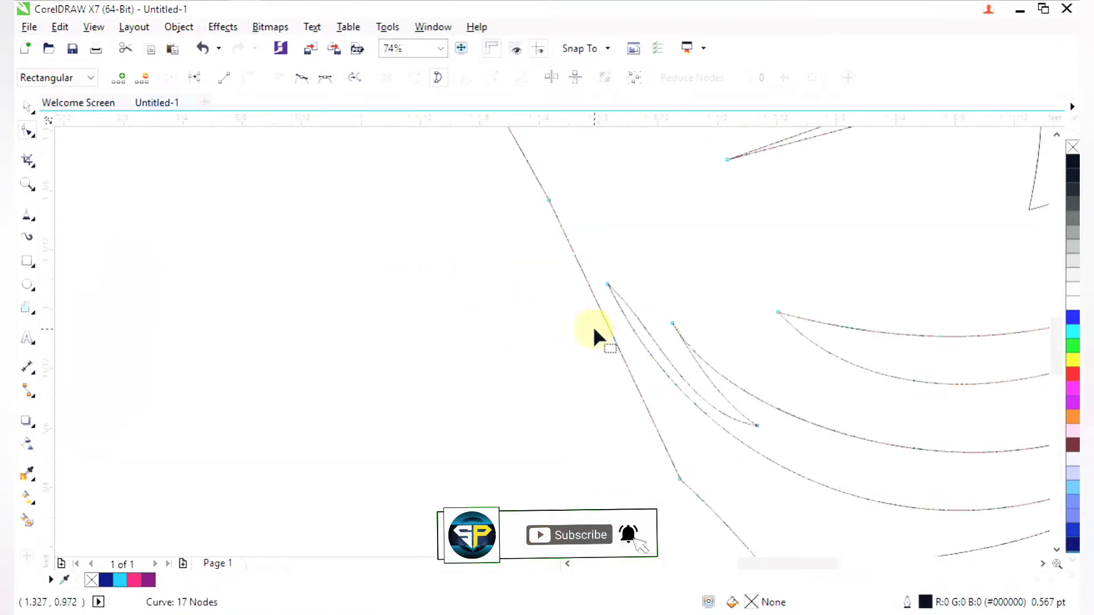
{"action": "left_click_drag", "start_coordinate": [613, 340], "coordinate": [590, 341]}
- Shape the upper back edge, from the figure's pointed upper tip down to the next node, into a smooth S-curve
{"action": "scroll", "coordinate": [588, 335], "scroll_direction": "down", "scroll_amount": 4}
{"action": "key", "text": "F2"}
{"action": "left_click_drag", "start_coordinate": [535, 247], "coordinate": [607, 336]}
{"action": "left_click_drag", "start_coordinate": [502, 273], "coordinate": [608, 408]}
{"action": "left_click", "coordinate": [623, 447]}
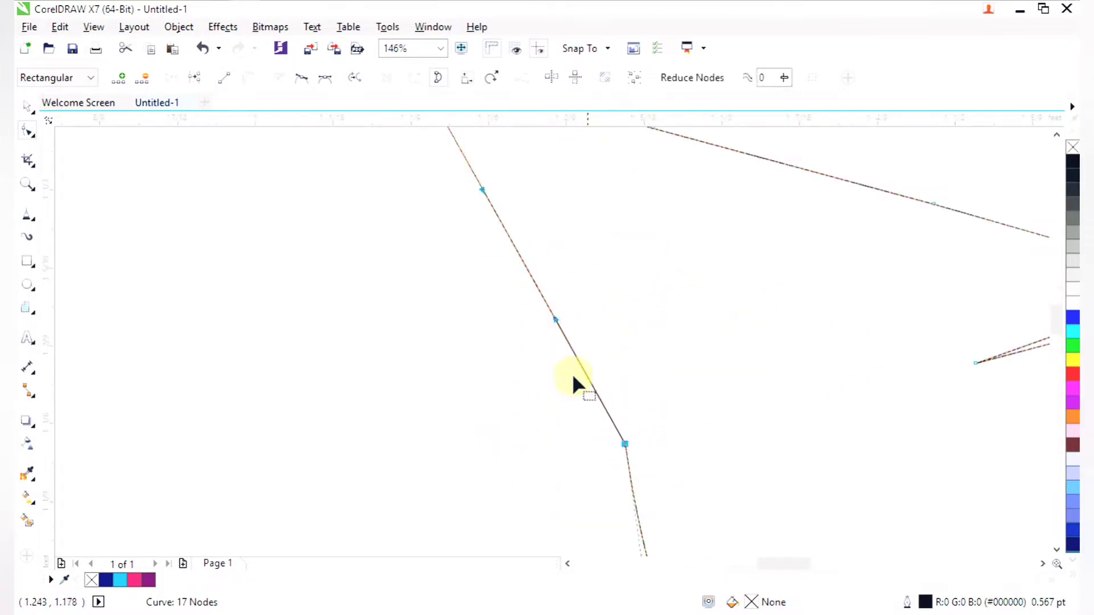
{"action": "mouse_move", "coordinate": [557, 322]}
{"action": "left_mouse_down"}
{"action": "mouse_move", "coordinate": [501, 342]}
{"action": "mouse_move", "coordinate": [503, 333]}
{"action": "left_mouse_up"}
{"action": "scroll", "coordinate": [501, 328], "scroll_direction": "down", "scroll_amount": 5}
{"action": "scroll", "coordinate": [582, 375], "scroll_direction": "up", "scroll_amount": 4}
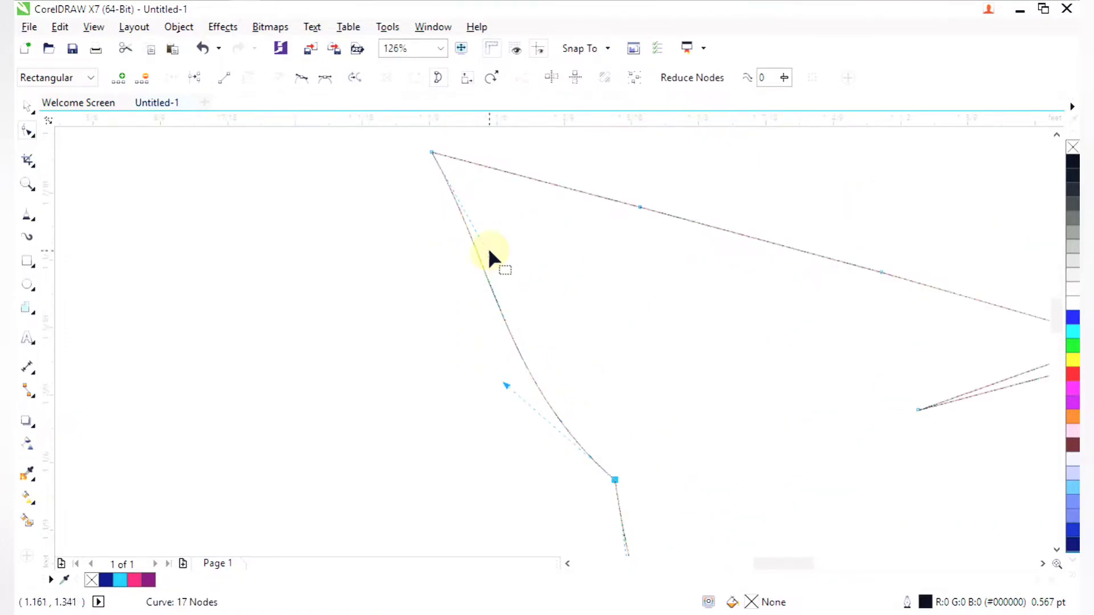
{"action": "left_click_drag", "start_coordinate": [490, 253], "coordinate": [550, 313]}
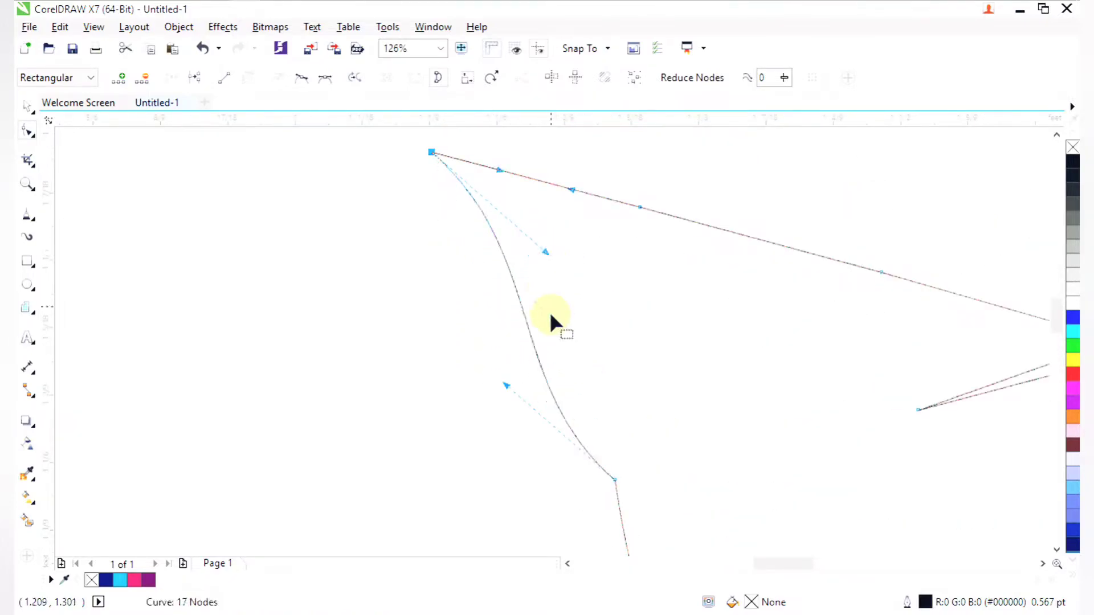
{"action": "left_click_drag", "start_coordinate": [506, 384], "coordinate": [485, 383]}
{"action": "left_click_drag", "start_coordinate": [547, 248], "coordinate": [559, 235]}
- Arch the first top segment beside the pointed upper tip into a rounded beak-like curve using its handles
{"action": "scroll", "coordinate": [545, 229], "scroll_direction": "down", "scroll_amount": 3}
{"action": "left_click_drag", "start_coordinate": [514, 197], "coordinate": [592, 247]}
{"action": "scroll", "coordinate": [590, 250], "scroll_direction": "down", "scroll_amount": 3}
{"action": "key", "text": "F2"}
{"action": "left_click_drag", "start_coordinate": [528, 221], "coordinate": [623, 277]}
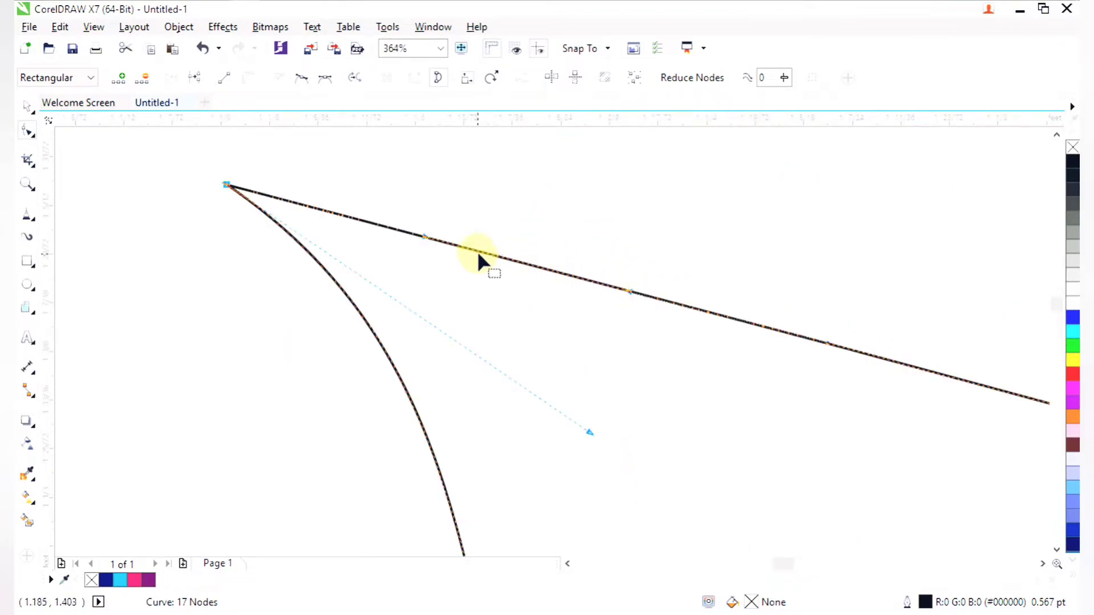
{"action": "left_click_drag", "start_coordinate": [424, 235], "coordinate": [606, 369]}
{"action": "scroll", "coordinate": [456, 242], "scroll_direction": "down", "scroll_amount": 3}
{"action": "key", "text": "F2"}
{"action": "left_click_drag", "start_coordinate": [538, 227], "coordinate": [572, 200]}
- Bend the middle top segment upward into a rounded head and the following segment downward into a hollow curve
{"action": "scroll", "coordinate": [570, 204], "scroll_direction": "down", "scroll_amount": 3}
{"action": "key", "text": "F2"}
{"action": "left_click_drag", "start_coordinate": [539, 161], "coordinate": [820, 364]}
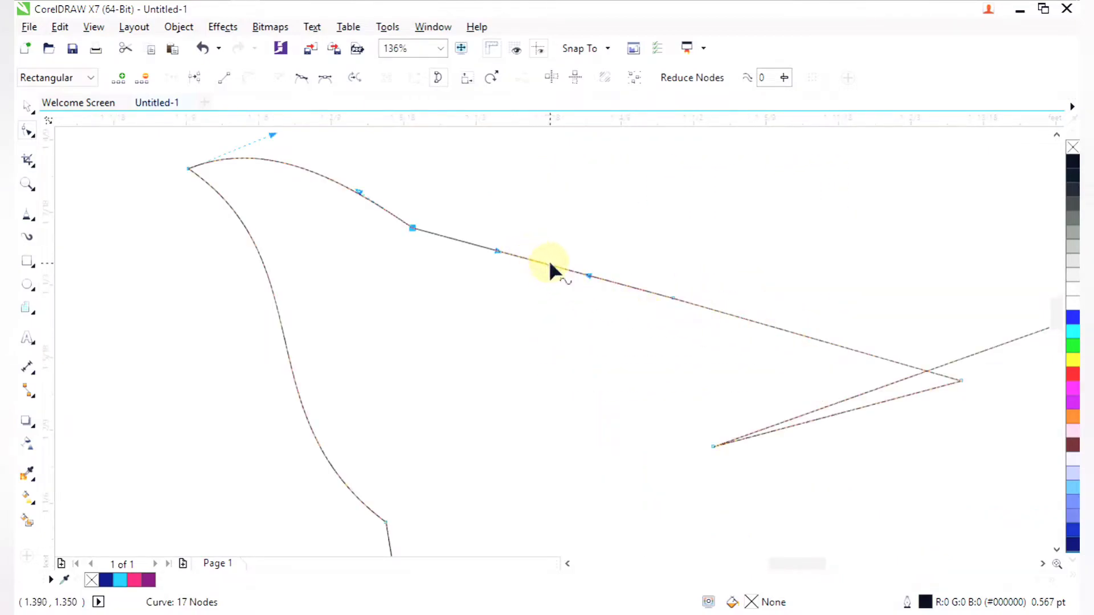
{"action": "left_click_drag", "start_coordinate": [549, 263], "coordinate": [560, 233]}
{"action": "mouse_move", "coordinate": [812, 337]}
{"action": "left_mouse_down"}
{"action": "mouse_move", "coordinate": [801, 357]}
{"action": "mouse_move", "coordinate": [801, 348]}
{"action": "left_mouse_up"}
- Bend the long line from the inner notch to the outermost tip into a deep arc following the bowl, refining both handles
{"action": "key", "text": "F3"}
{"action": "key", "text": "F2"}
{"action": "mouse_move", "coordinate": [714, 327]}
{"action": "left_mouse_down"}
{"action": "mouse_move", "coordinate": [967, 490]}
{"action": "mouse_move", "coordinate": [1074, 484]}
{"action": "left_mouse_up"}
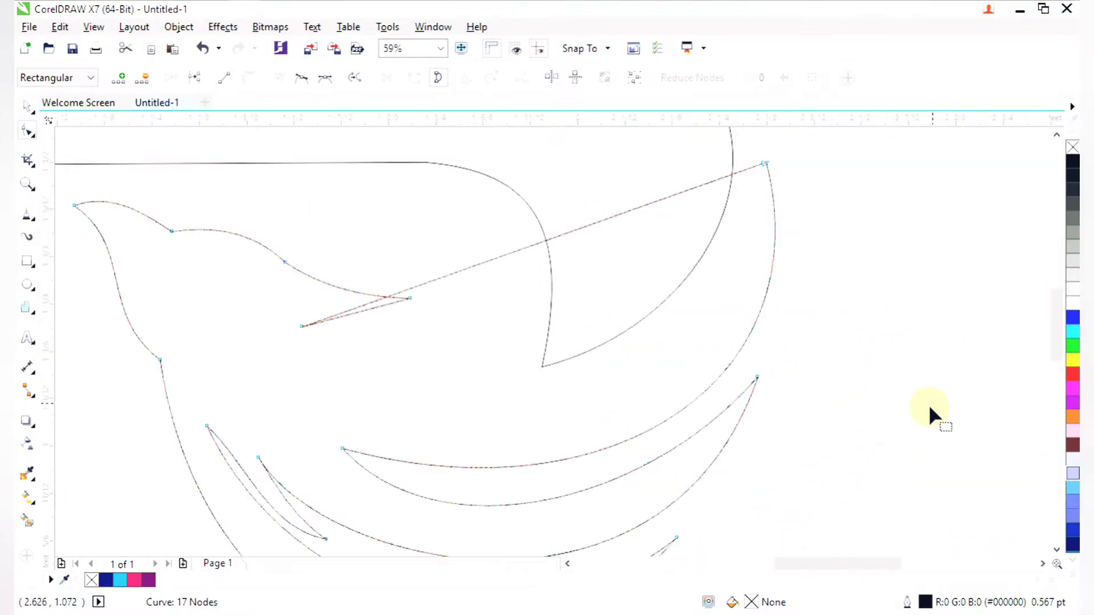
{"action": "left_click_drag", "start_coordinate": [574, 229], "coordinate": [517, 384]}
{"action": "left_click", "coordinate": [764, 164]}
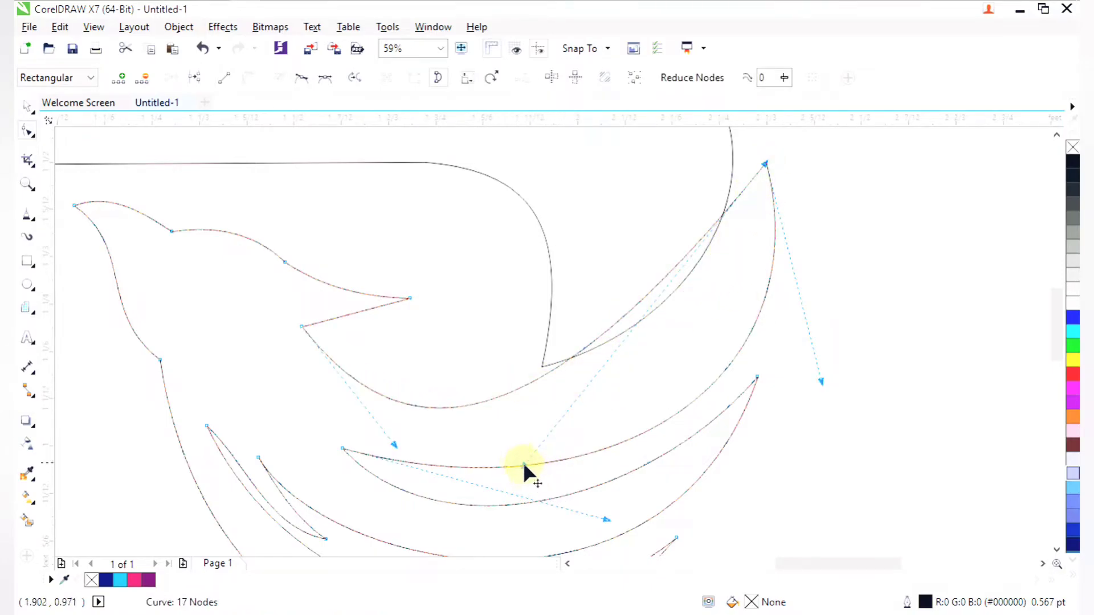
{"action": "left_click_drag", "start_coordinate": [523, 463], "coordinate": [728, 469]}
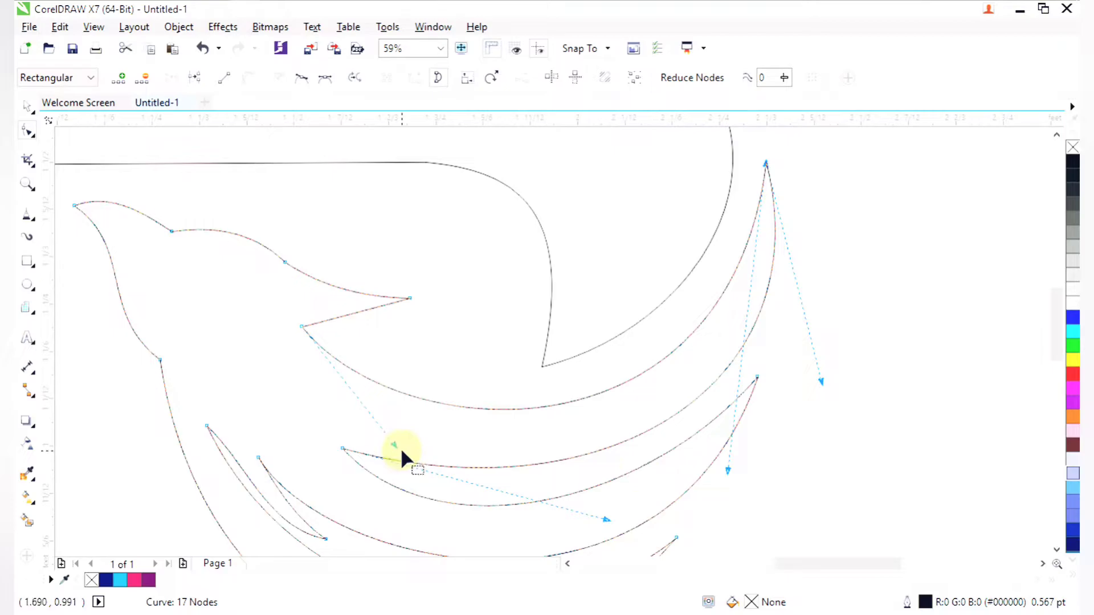
{"action": "left_click_drag", "start_coordinate": [395, 447], "coordinate": [359, 445]}
- Bend the short straight edge of the inner notch behind the head into a curve
{"action": "key", "text": "space"}
{"action": "key", "text": "z"}
{"action": "left_click_drag", "start_coordinate": [185, 185], "coordinate": [385, 347]}
{"action": "key", "text": "F10"}
{"action": "left_click_drag", "start_coordinate": [607, 382], "coordinate": [617, 403]}
{"action": "scroll", "coordinate": [614, 399], "scroll_direction": "down", "scroll_amount": 5}
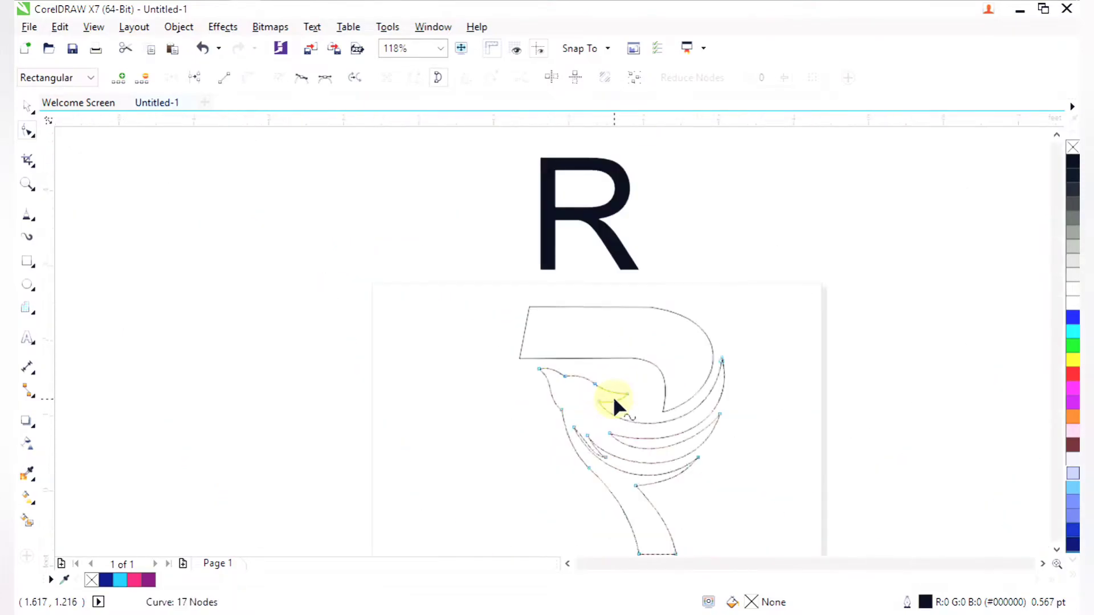
- Examine the curved bird-winged leg outline against the bowl, up close and as a whole
{"action": "scroll", "coordinate": [614, 395], "scroll_direction": "down", "scroll_amount": 2}
{"action": "key", "text": "z"}
{"action": "left_click_drag", "start_coordinate": [533, 354], "coordinate": [703, 545]}
{"action": "key", "text": "space"}
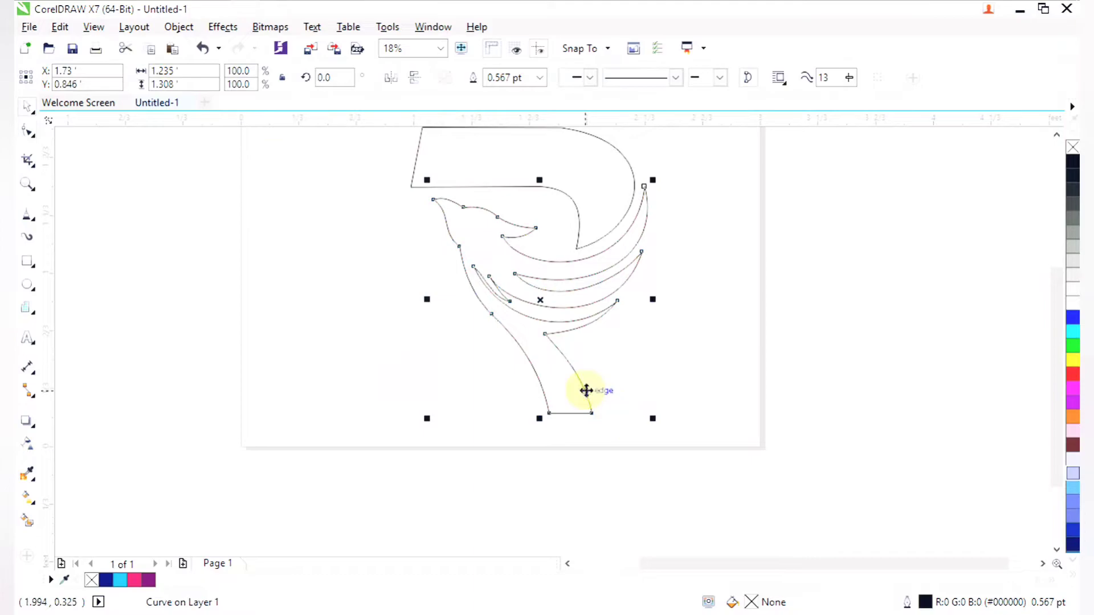
{"action": "scroll", "coordinate": [405, 227], "scroll_direction": "down", "scroll_amount": 2}
{"action": "key", "text": "z"}
{"action": "left_click_drag", "start_coordinate": [367, 170], "coordinate": [557, 352]}
{"action": "key", "text": "Escape"}
{"action": "left_click_drag", "start_coordinate": [363, 173], "coordinate": [508, 464]}
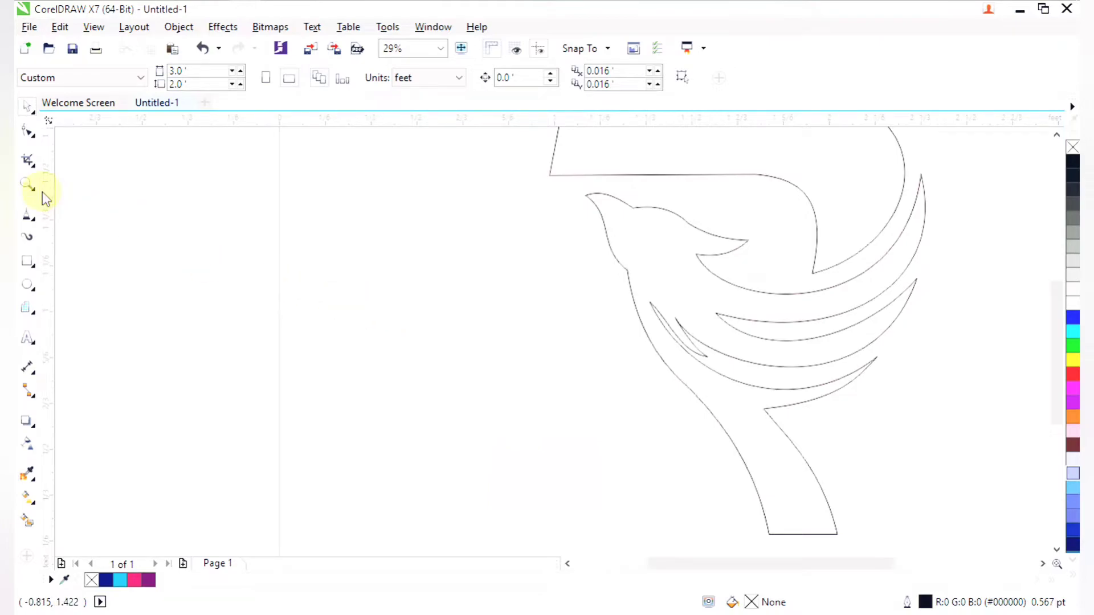
- Draw a closed seven-point straight-edged stem outline about 0.76 by 1.21 feet beside the bird, with a long pointed upper tip and a stepped foot
{"action": "left_click", "coordinate": [27, 217]}
{"action": "left_click_drag", "start_coordinate": [418, 155], "coordinate": [720, 536]}
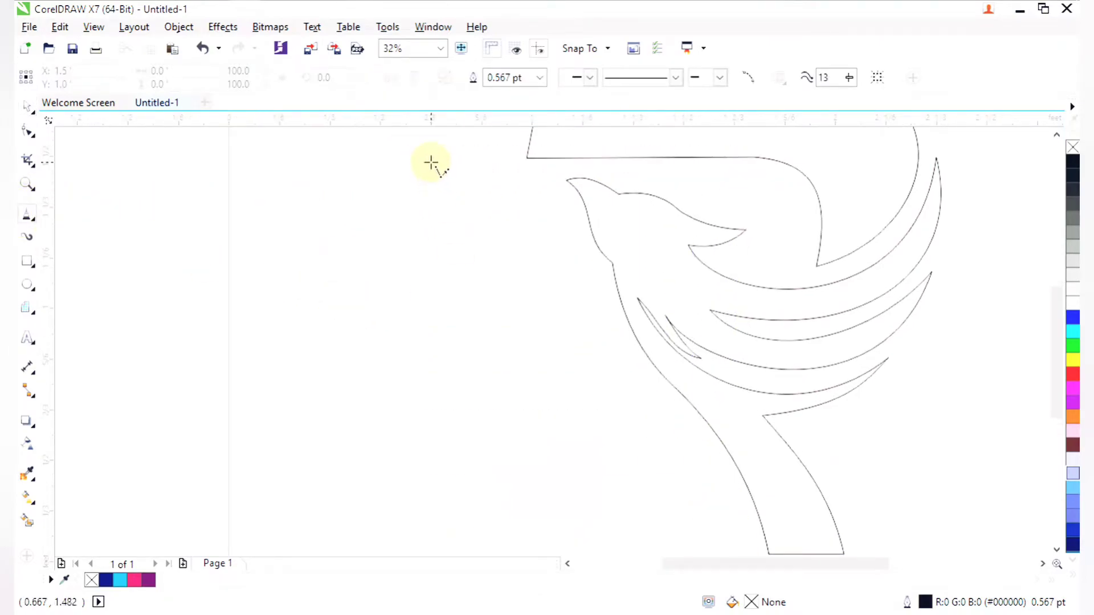
{"action": "left_click", "coordinate": [440, 165]}
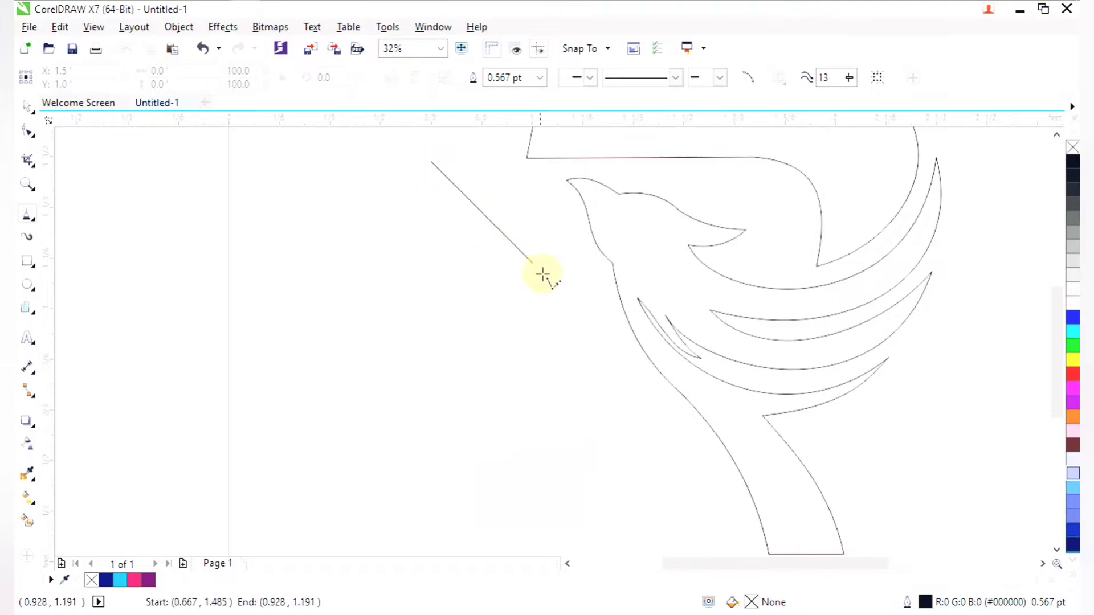
{"action": "double_click", "coordinate": [662, 424]}
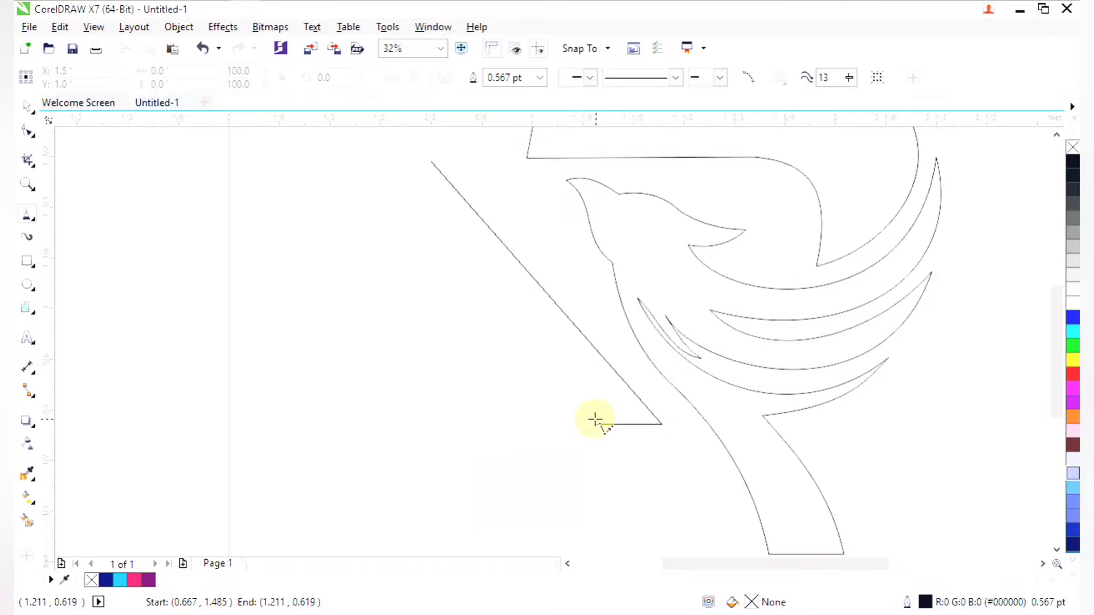
{"action": "double_click", "coordinate": [595, 424]}
{"action": "double_click", "coordinate": [574, 529]}
{"action": "double_click", "coordinate": [462, 528]}
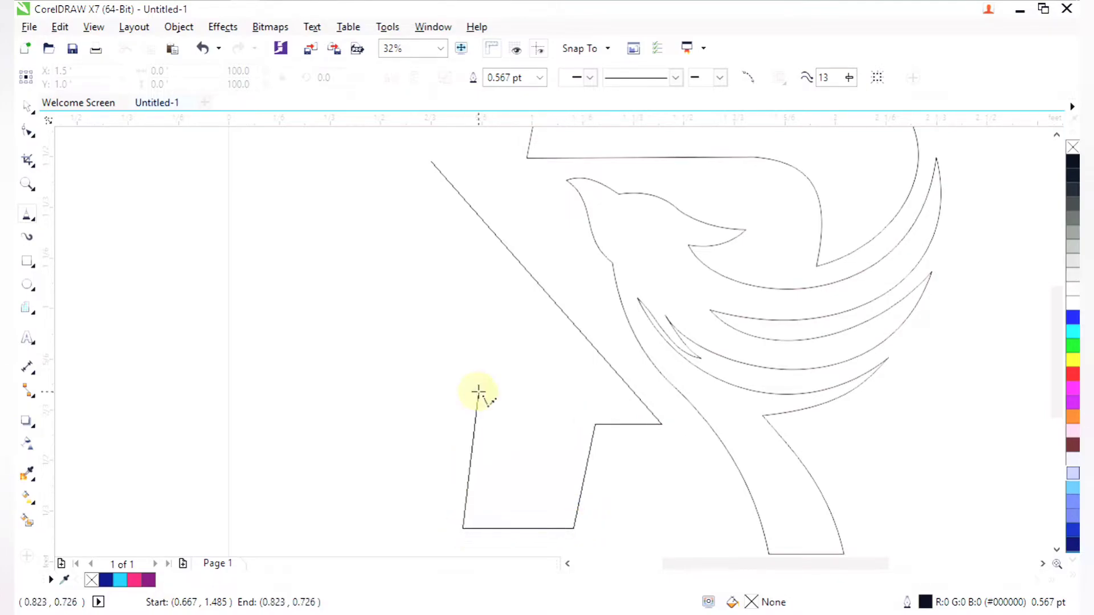
{"action": "double_click", "coordinate": [516, 214]}
{"action": "double_click", "coordinate": [566, 290]}
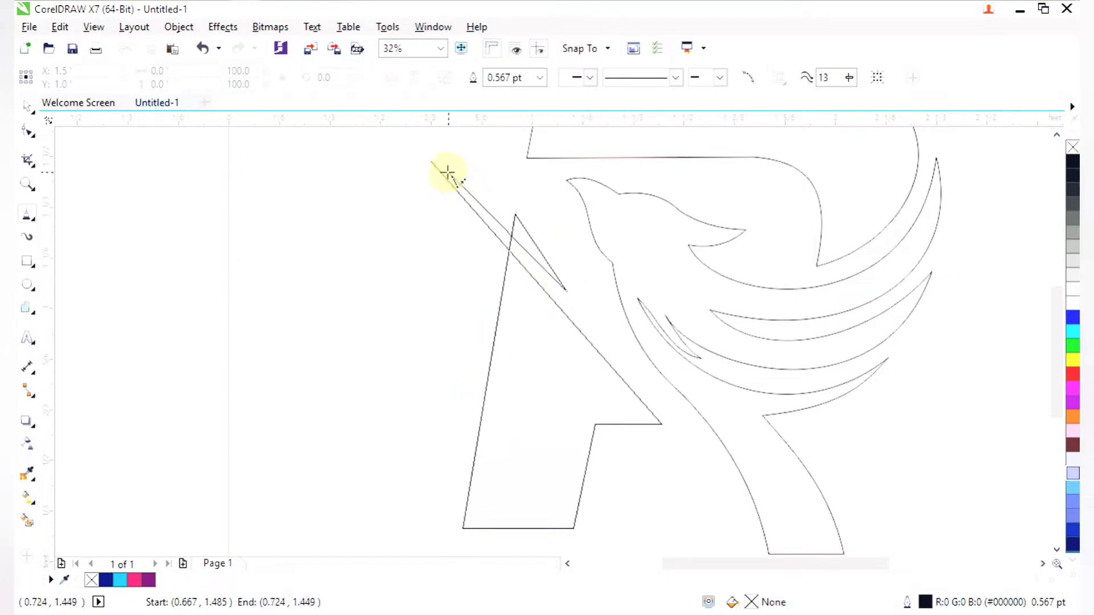
{"action": "left_click", "coordinate": [432, 163]}
- Convert all segments of the new stem outline to curves
{"action": "scroll", "coordinate": [464, 219], "scroll_direction": "down", "scroll_amount": 2}
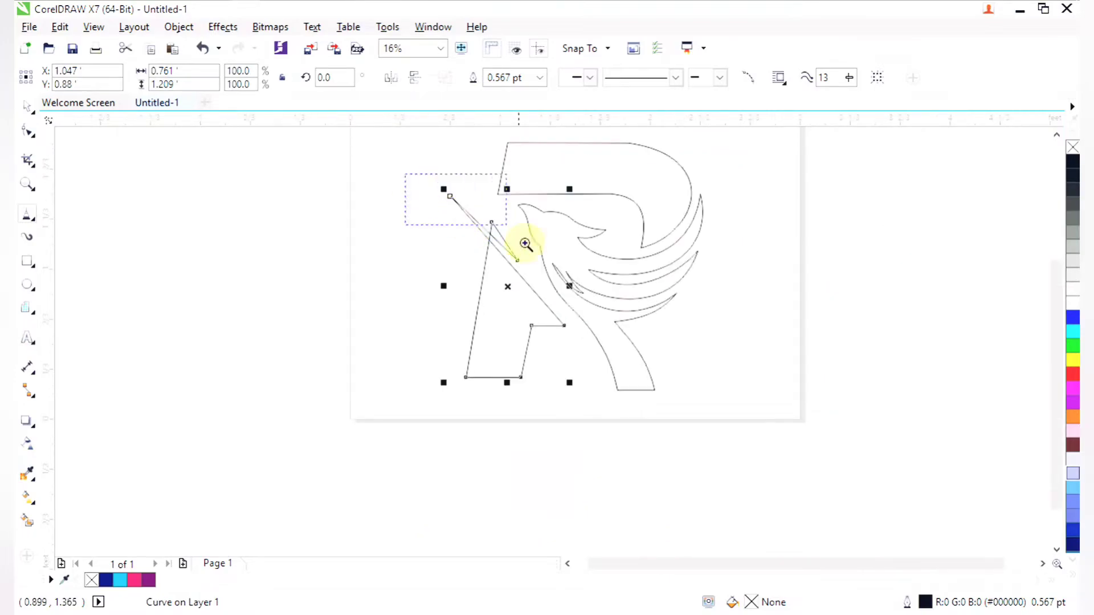
{"action": "scroll", "coordinate": [385, 296], "scroll_direction": "up", "scroll_amount": 1}
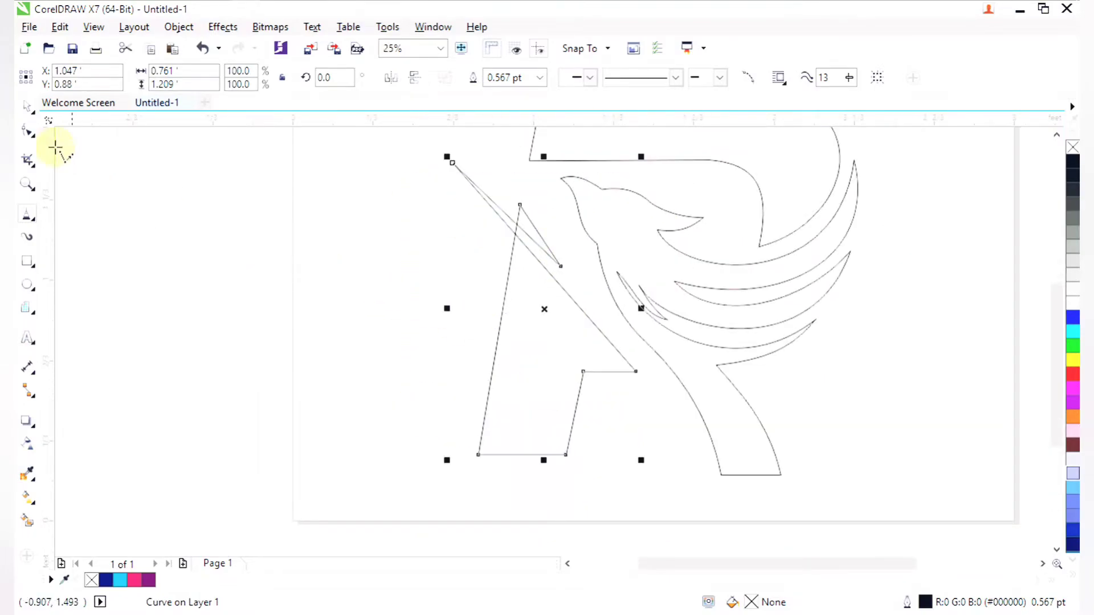
{"action": "left_click", "coordinate": [26, 131]}
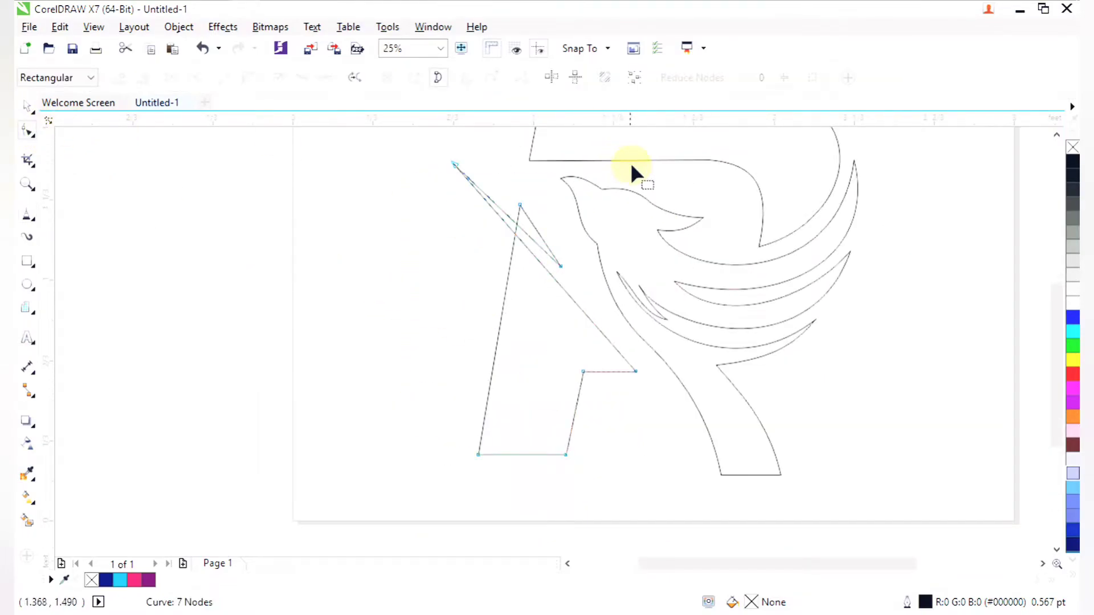
{"action": "left_click_drag", "start_coordinate": [394, 143], "coordinate": [679, 488]}
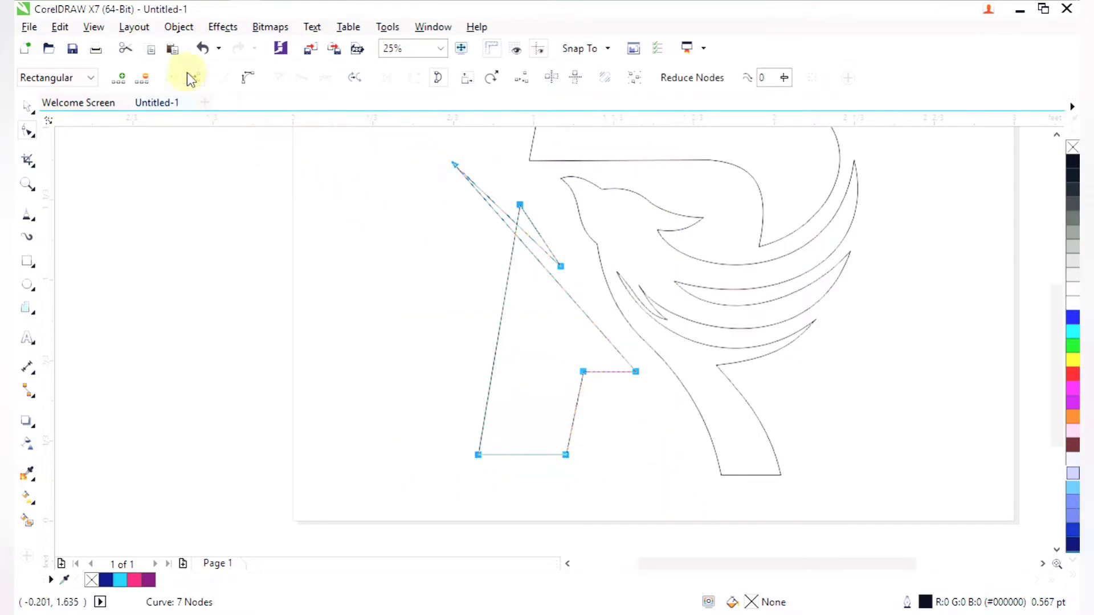
{"action": "left_click", "coordinate": [248, 80]}
- Bend the stem's long outer edge from the pointed tip to the lower inner corner into an S-curve following the bird's breast, refining both handles
{"action": "key", "text": "z"}
{"action": "left_click_drag", "start_coordinate": [419, 145], "coordinate": [694, 384]}
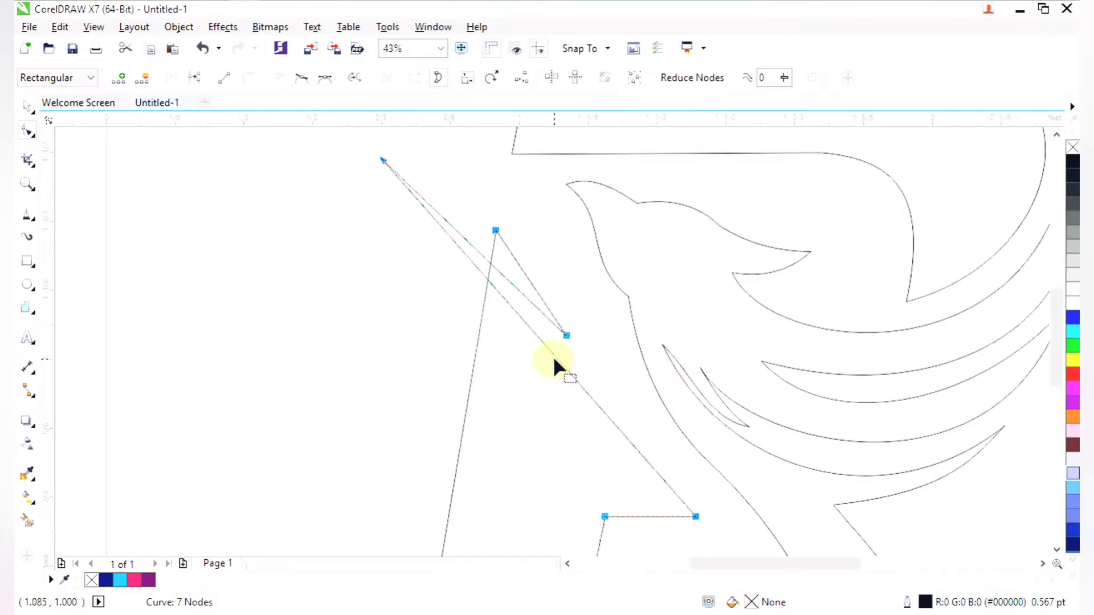
{"action": "left_click_drag", "start_coordinate": [553, 358], "coordinate": [576, 240]}
{"action": "left_click_drag", "start_coordinate": [695, 516], "coordinate": [626, 274]}
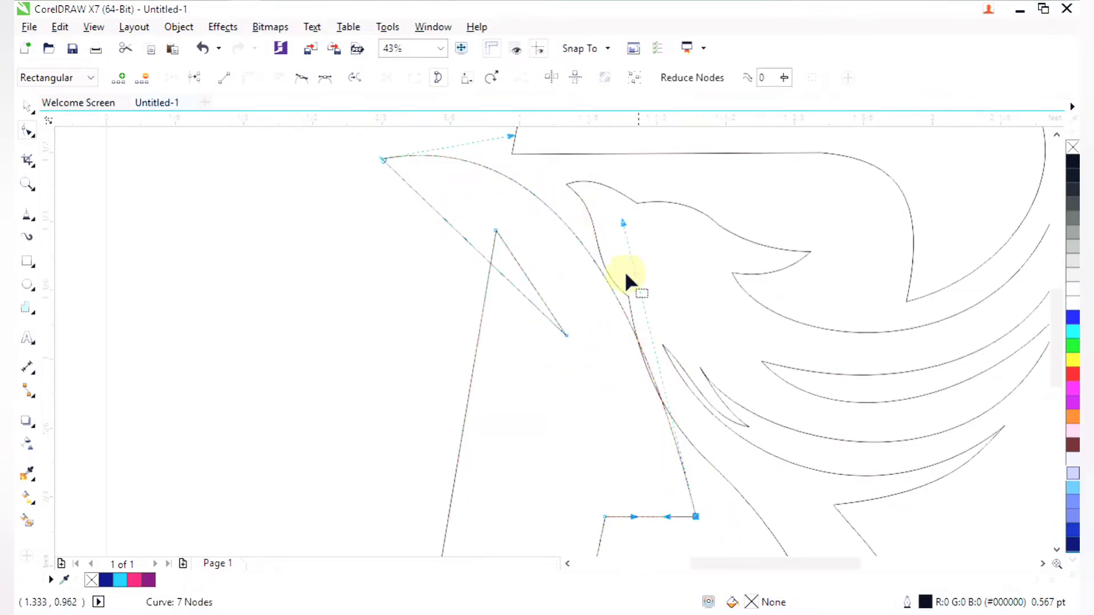
{"action": "left_click_drag", "start_coordinate": [621, 220], "coordinate": [505, 314]}
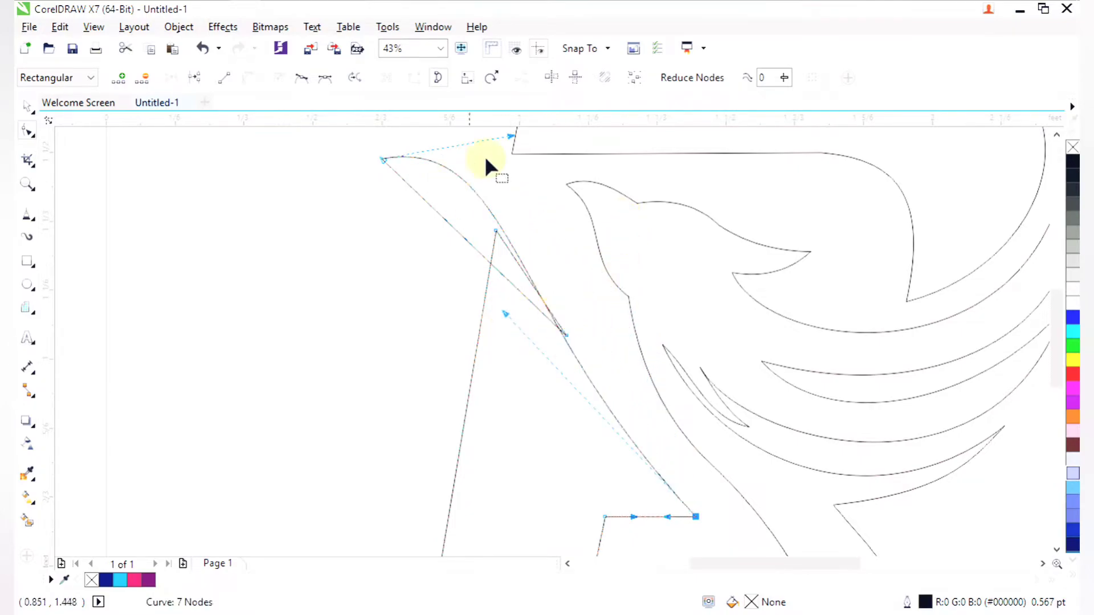
{"action": "left_click_drag", "start_coordinate": [508, 132], "coordinate": [654, 201]}
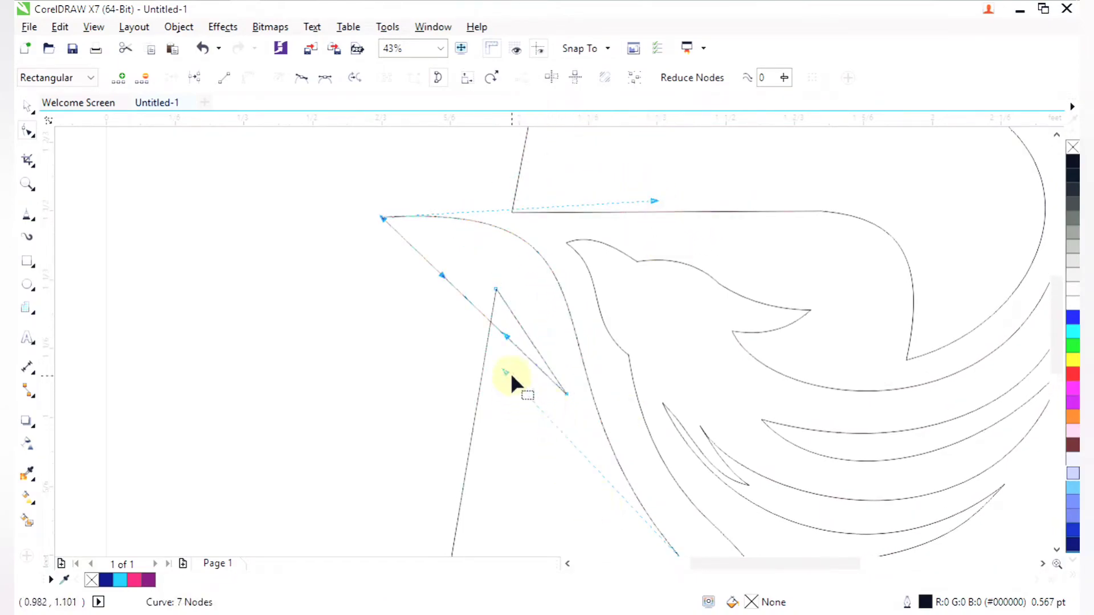
{"action": "left_click_drag", "start_coordinate": [505, 371], "coordinate": [556, 401]}
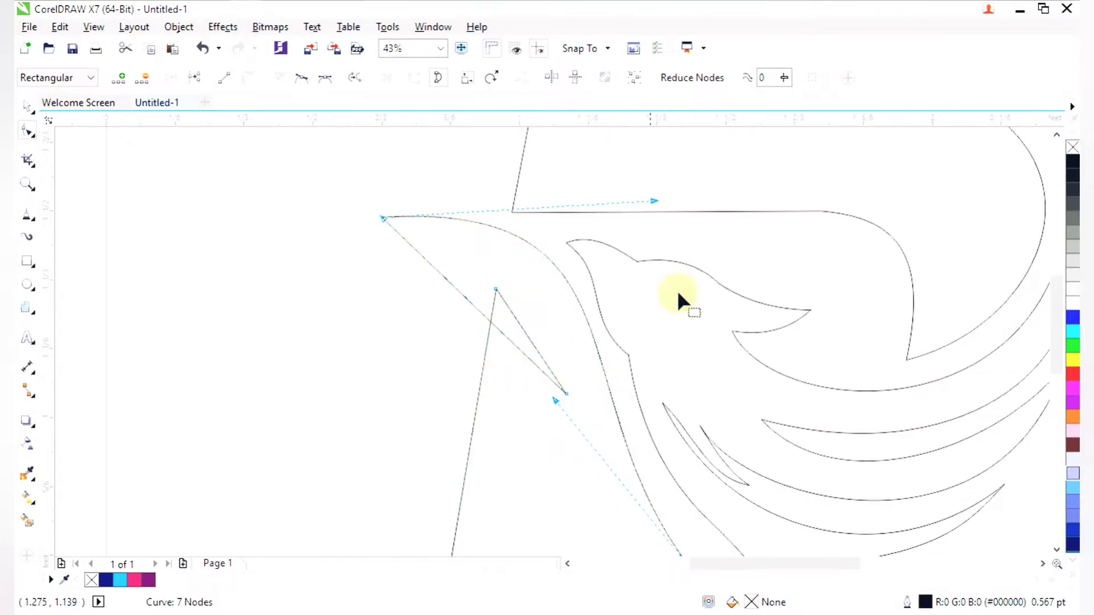
{"action": "left_click_drag", "start_coordinate": [655, 197], "coordinate": [654, 199]}
- Arch the underside of the stem's pointed tip parallel to its outer curve and bend the short edge of the notch slightly upward
{"action": "scroll", "coordinate": [637, 212], "scroll_direction": "down", "scroll_amount": 4}
{"action": "key", "text": "F2"}
{"action": "left_click_drag", "start_coordinate": [548, 197], "coordinate": [648, 296]}
{"action": "key", "text": "F2"}
{"action": "left_click_drag", "start_coordinate": [420, 139], "coordinate": [715, 422]}
{"action": "left_click_drag", "start_coordinate": [580, 337], "coordinate": [540, 211]}
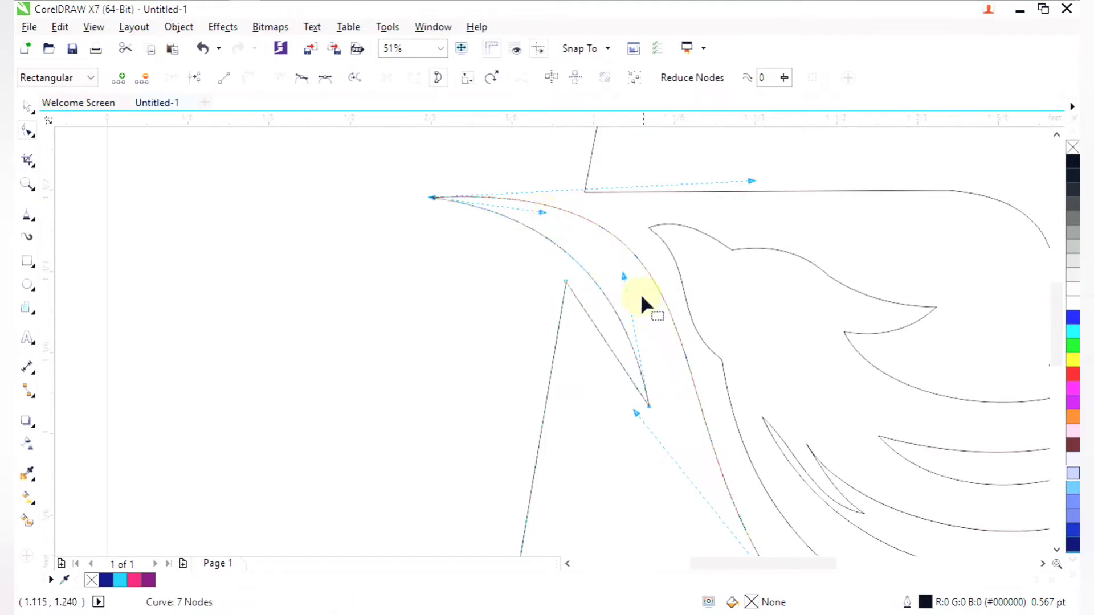
{"action": "left_click", "coordinate": [607, 333]}
{"action": "left_click_drag", "start_coordinate": [603, 333], "coordinate": [607, 323]}
{"action": "scroll", "coordinate": [607, 326], "scroll_direction": "down", "scroll_amount": 4}
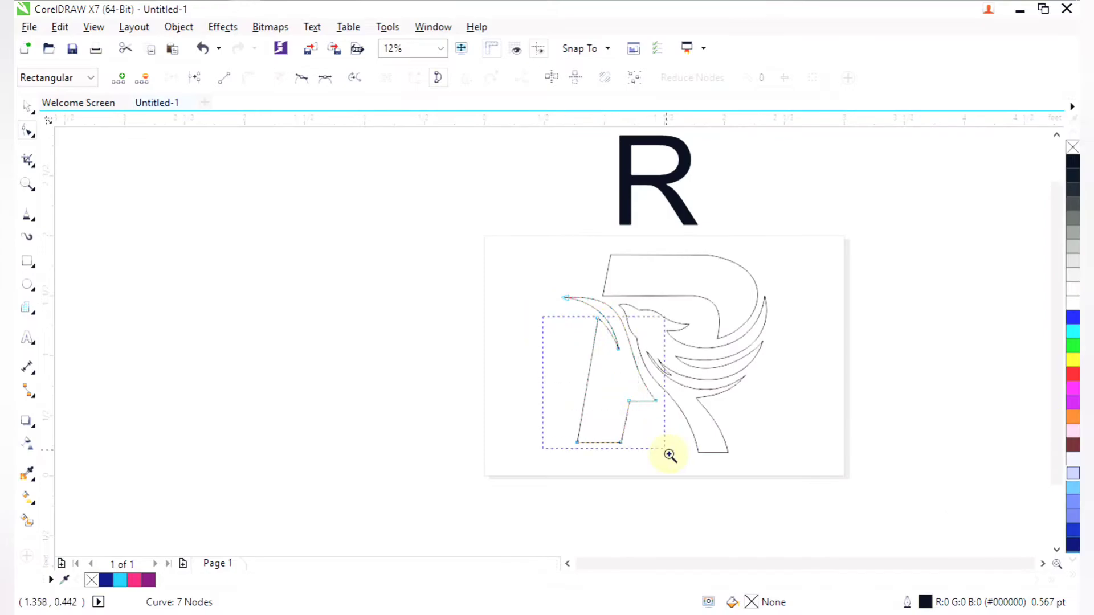
{"action": "scroll", "coordinate": [682, 454], "scroll_direction": "up", "scroll_amount": 3}
{"action": "key", "text": "space"}
- Apply a linear fountain fill to the bowl, running from purple at its straight end to pink at its outer curve
{"action": "scroll", "coordinate": [692, 449], "scroll_direction": "down", "scroll_amount": 4}
{"action": "left_click_drag", "start_coordinate": [569, 298], "coordinate": [819, 496]}
{"action": "key", "text": "Escape"}
{"action": "left_click_drag", "start_coordinate": [385, 163], "coordinate": [718, 498]}
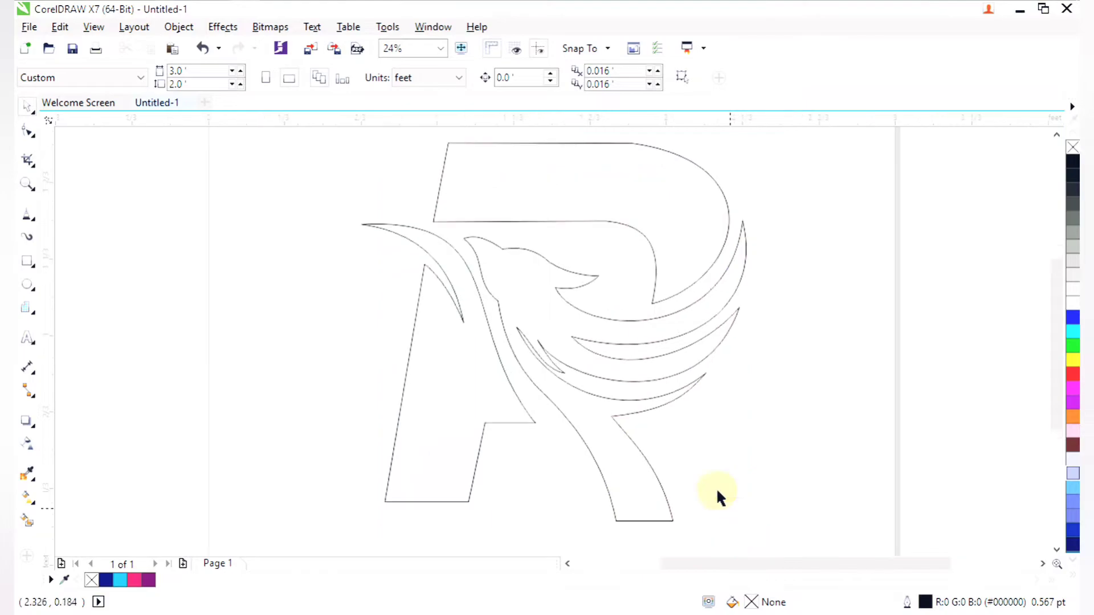
{"action": "left_click", "coordinate": [560, 221]}
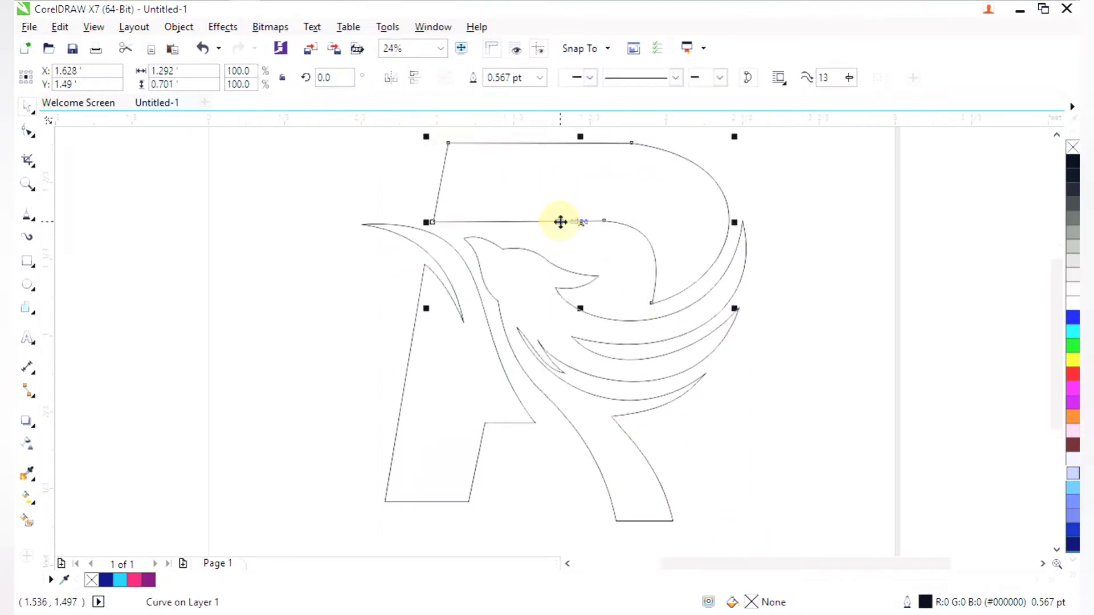
{"action": "key", "text": "g"}
{"action": "left_click_drag", "start_coordinate": [441, 178], "coordinate": [728, 218]}
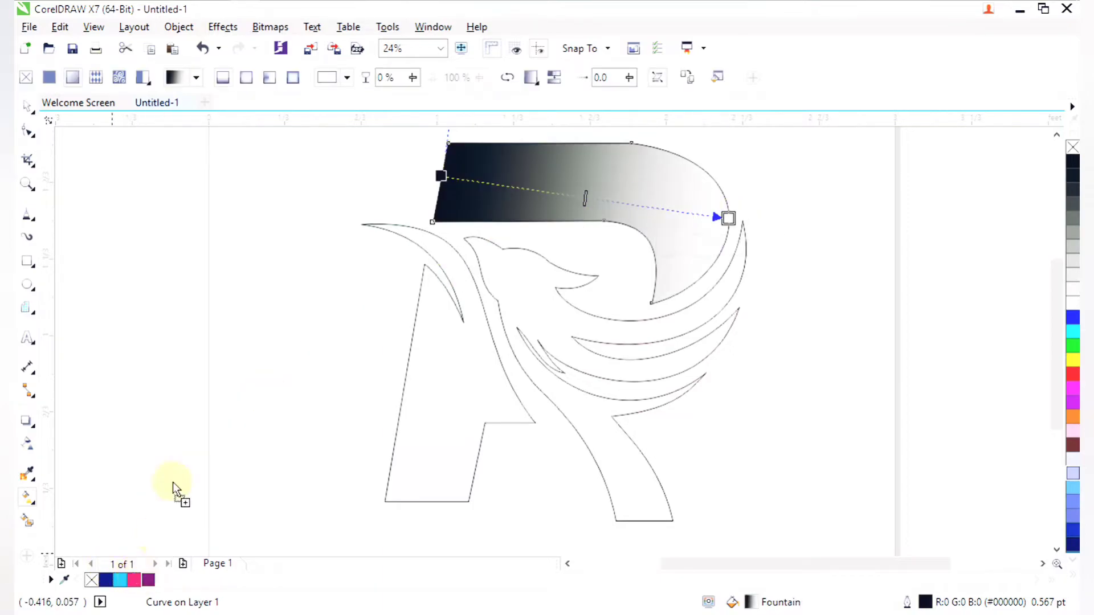
{"action": "left_click_drag", "start_coordinate": [443, 184], "coordinate": [442, 181]}
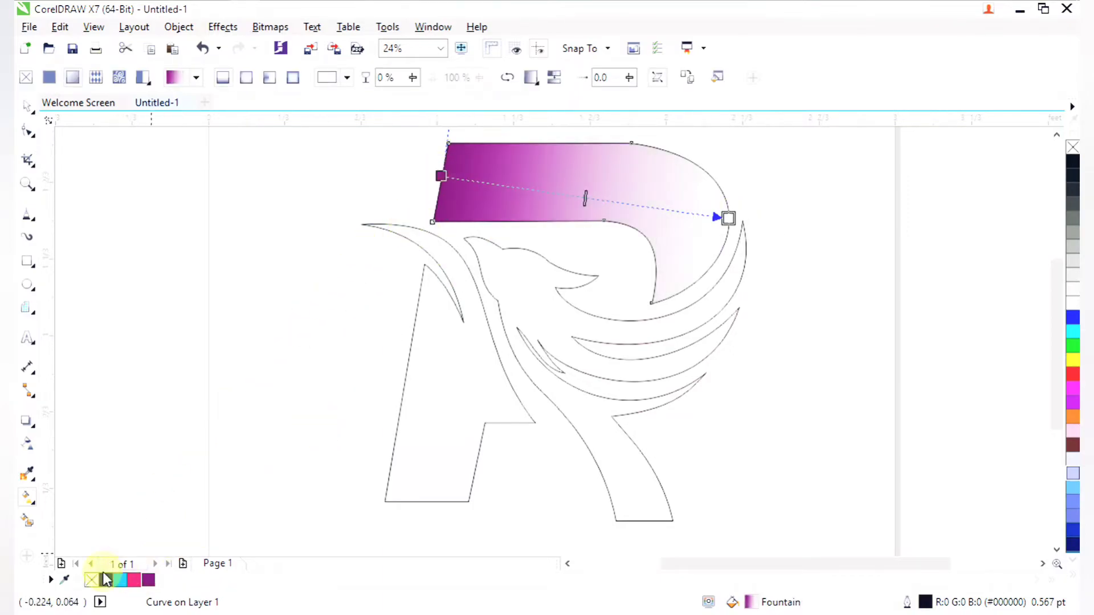
{"action": "left_click_drag", "start_coordinate": [319, 453], "coordinate": [729, 218]}
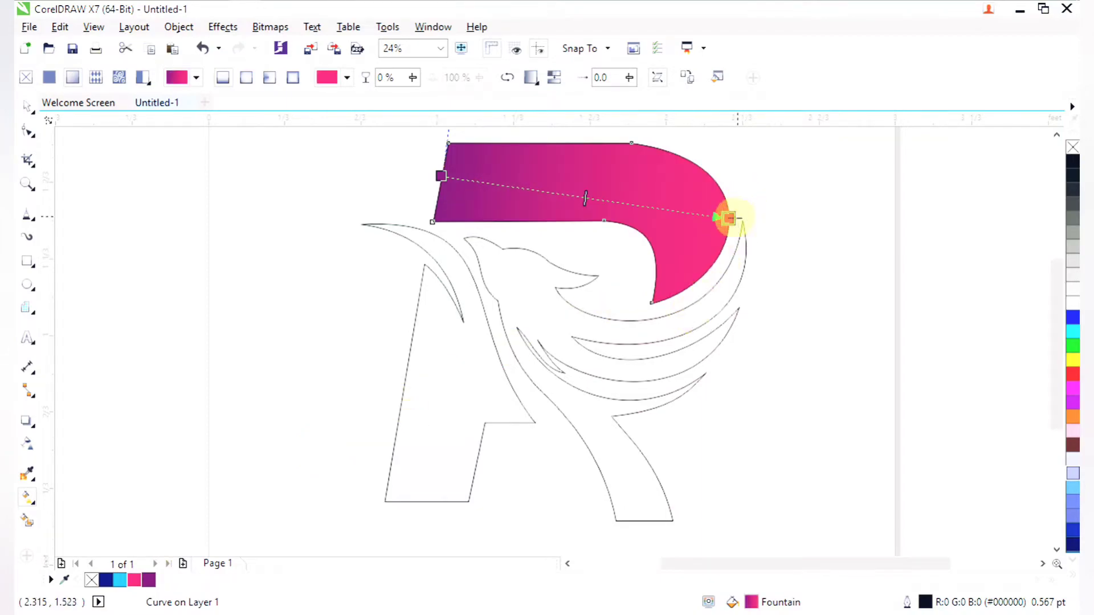
{"action": "key", "text": "space"}
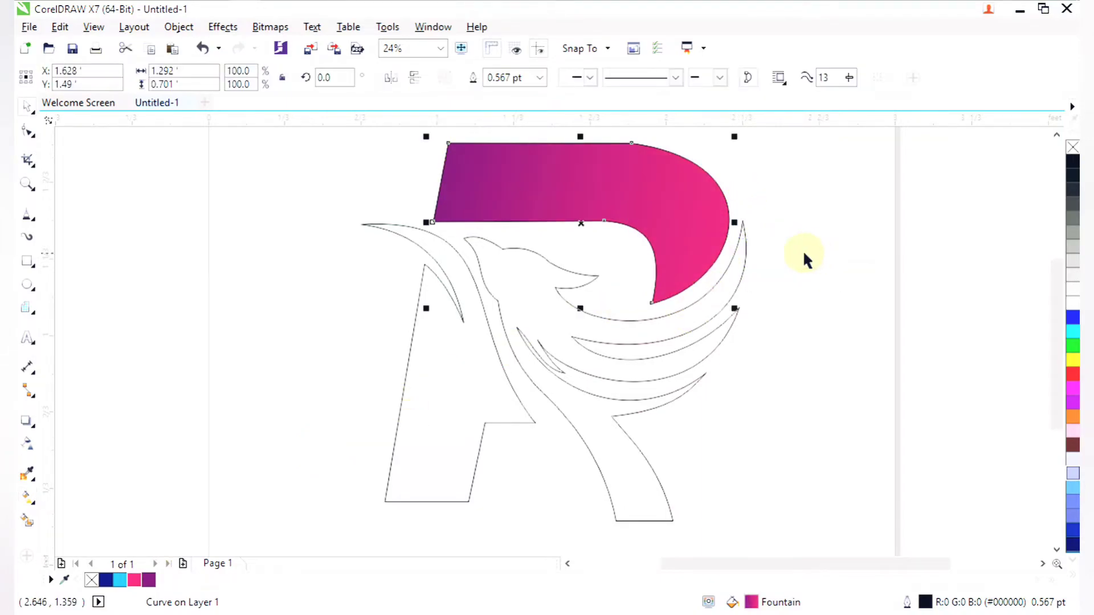
- Try a fountain fill on the bird-winged leg from pink at the head to purple at the wing, and remove the fill
{"action": "left_click", "coordinate": [690, 332]}
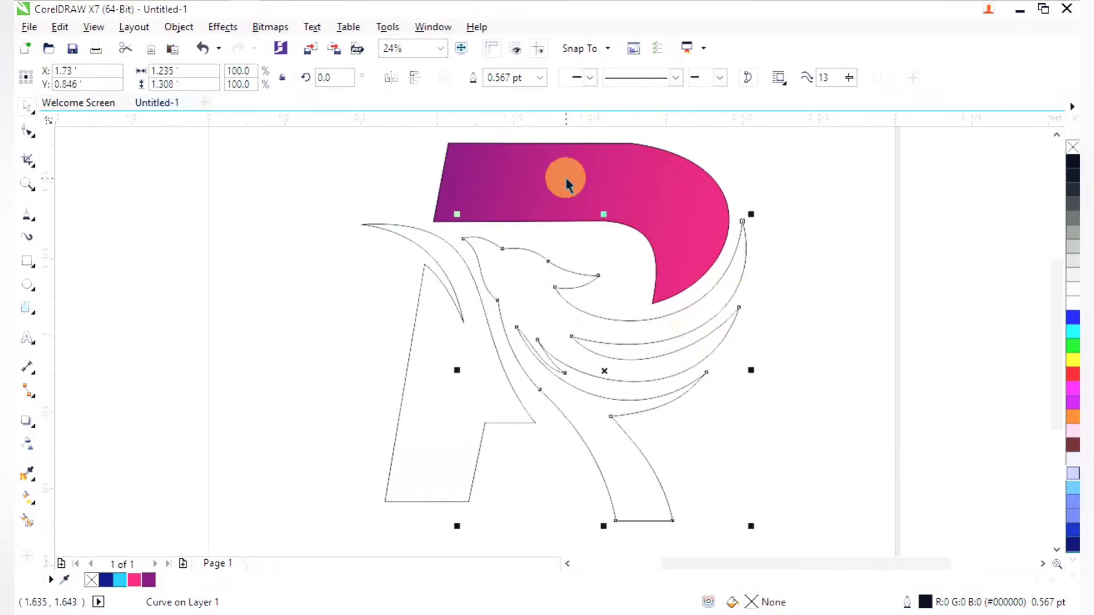
{"action": "key", "text": "space"}
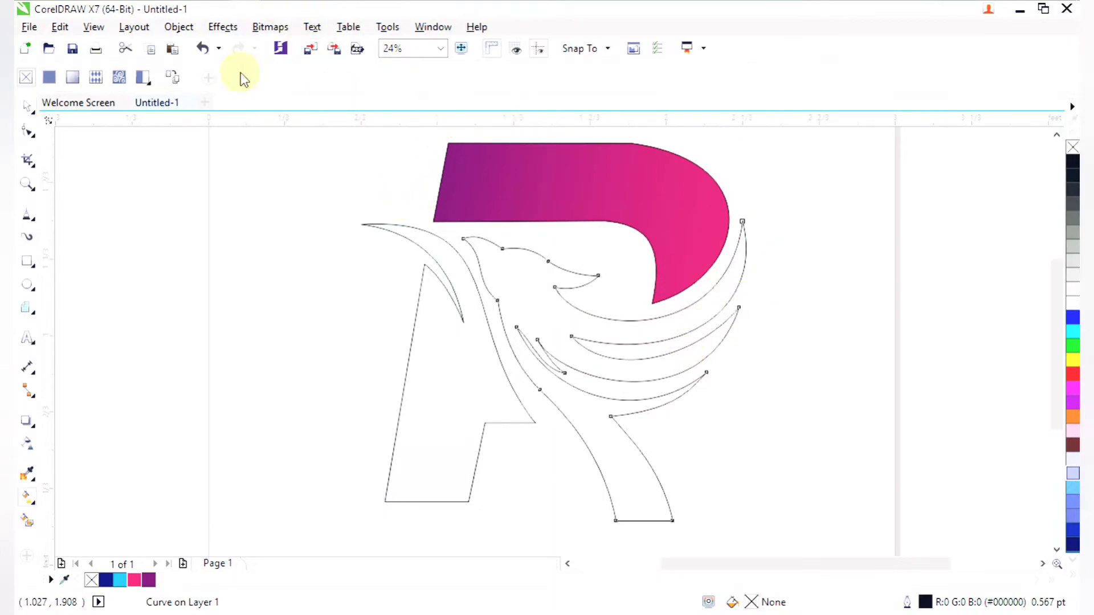
{"action": "mouse_move", "coordinate": [439, 170]}
{"action": "left_mouse_down"}
{"action": "mouse_move", "coordinate": [540, 276]}
{"action": "mouse_move", "coordinate": [470, 284]}
{"action": "mouse_move", "coordinate": [712, 402]}
{"action": "left_mouse_up"}
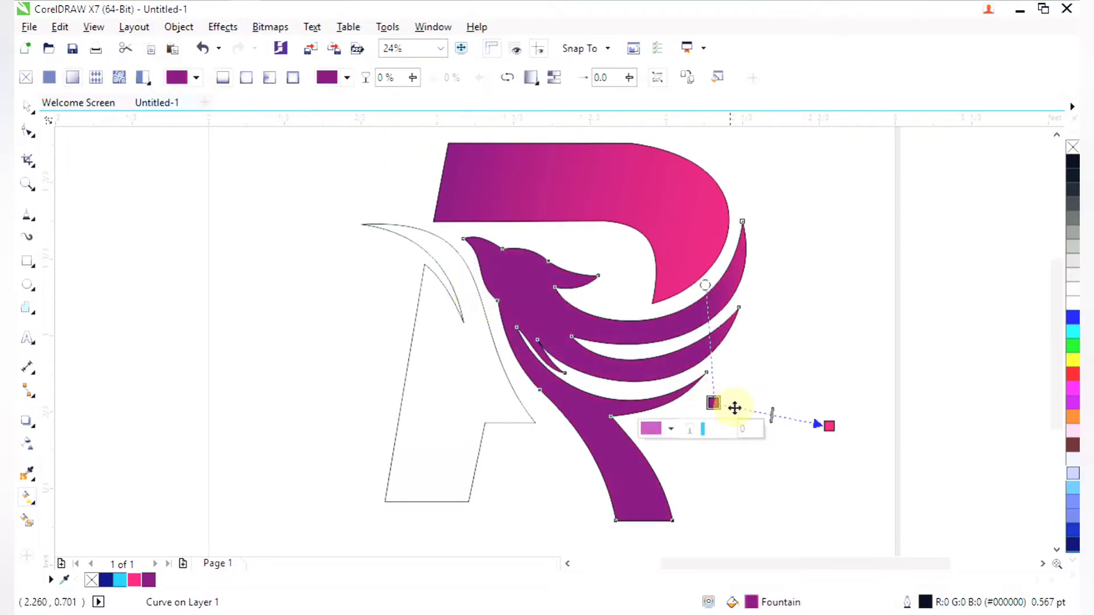
{"action": "left_click_drag", "start_coordinate": [830, 426], "coordinate": [415, 209]}
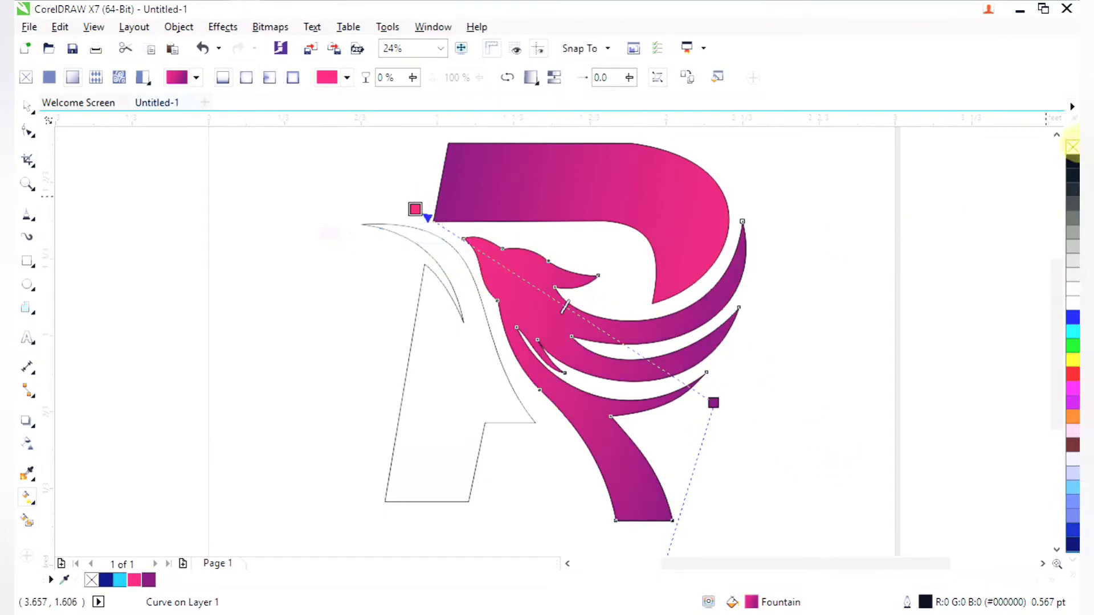
{"action": "left_click", "coordinate": [1073, 147]}
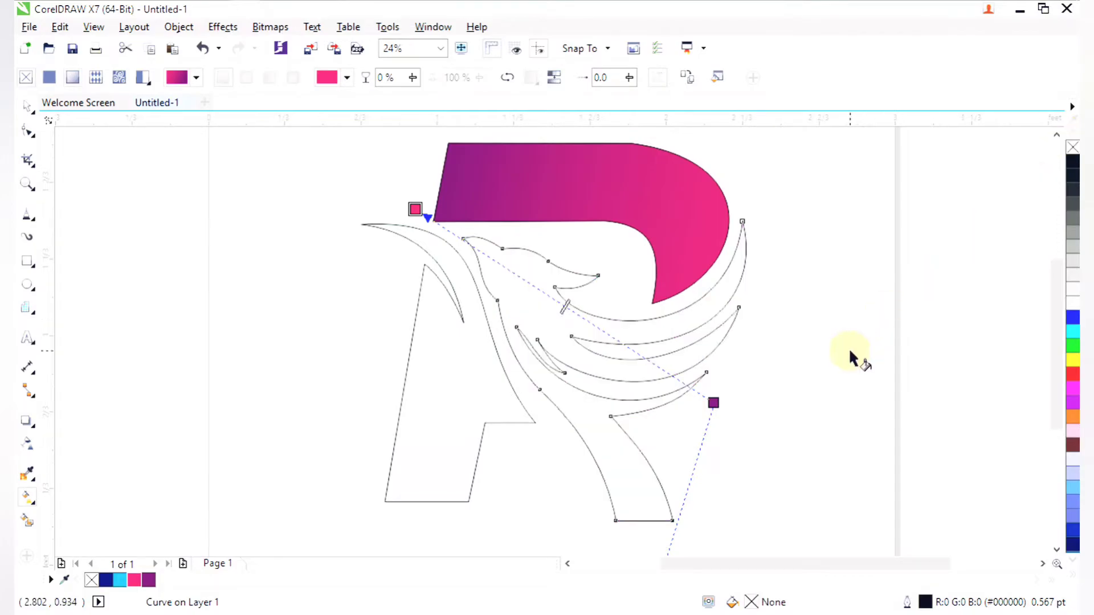
{"action": "key", "text": "space"}
- Draw a small closed four-point eye outline, about 0.09 by 0.06 feet, inside the bird's head near its upper edge
{"action": "left_click_drag", "start_coordinate": [428, 203], "coordinate": [605, 345]}
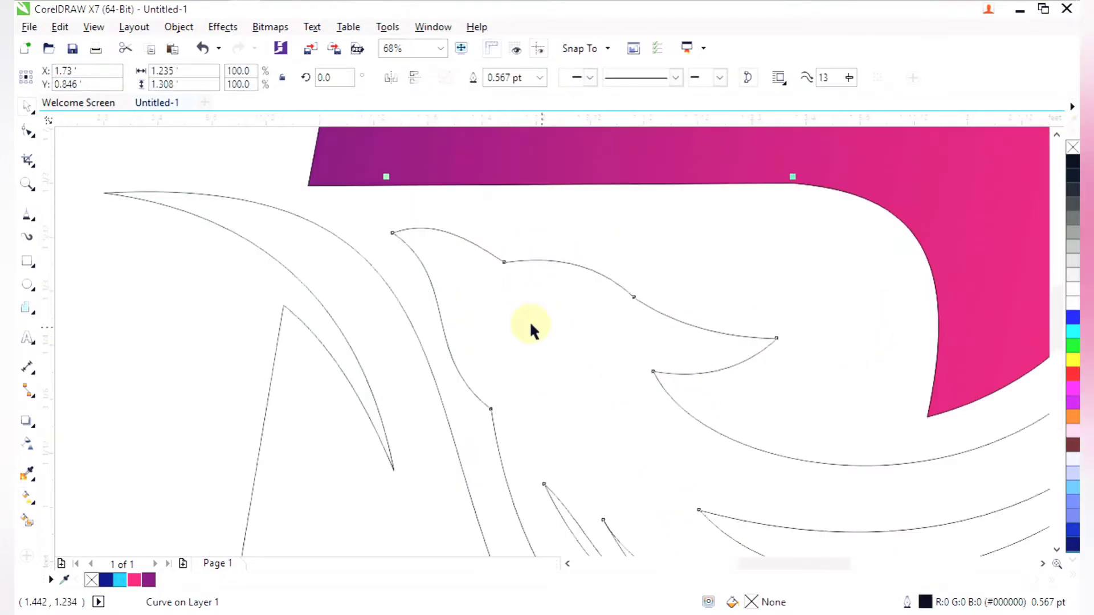
{"action": "left_click", "coordinate": [20, 212]}
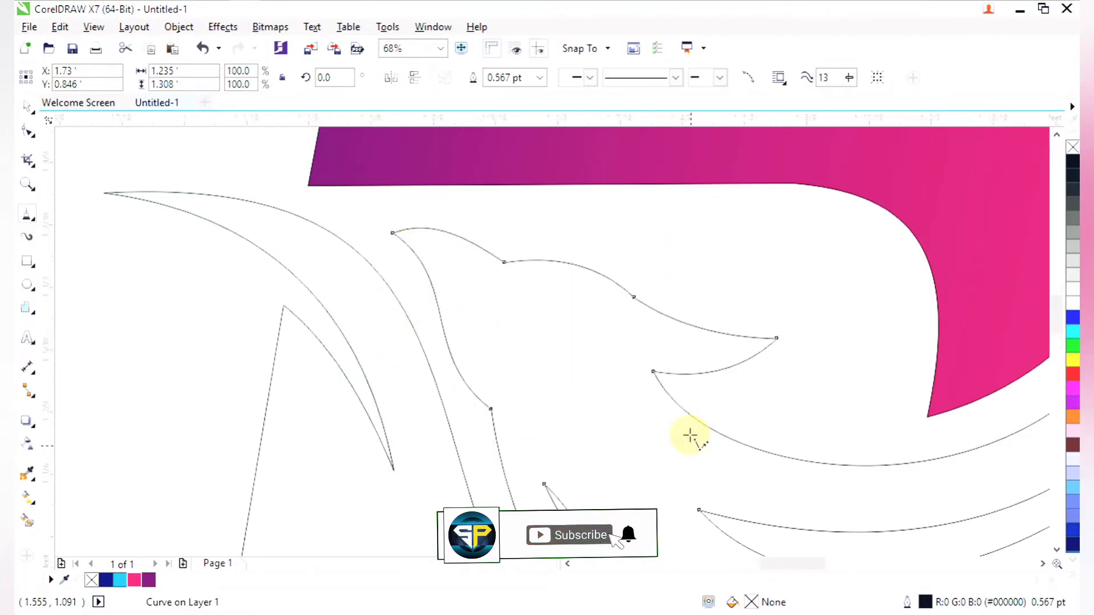
{"action": "scroll", "coordinate": [538, 287], "scroll_direction": "up", "scroll_amount": 2}
{"action": "left_click", "coordinate": [514, 270]}
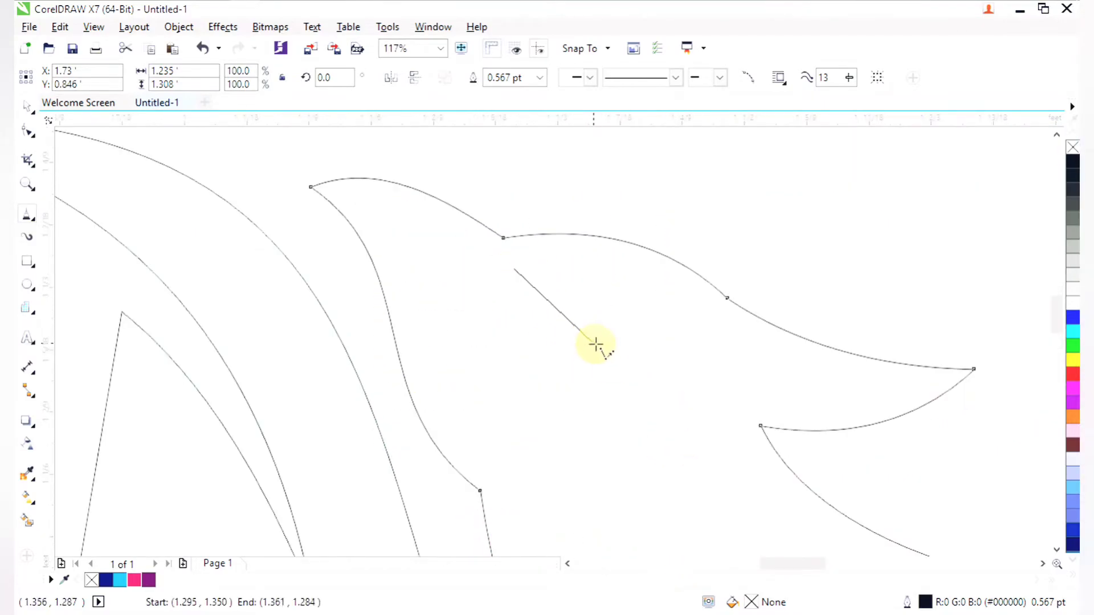
{"action": "left_click", "coordinate": [553, 322]}
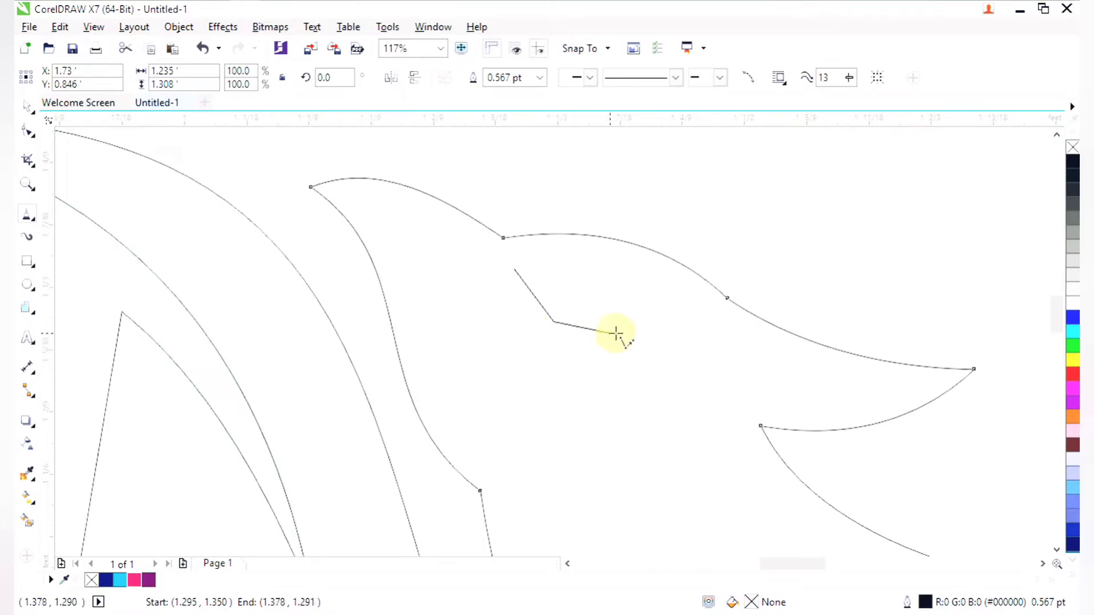
{"action": "left_click", "coordinate": [618, 337]}
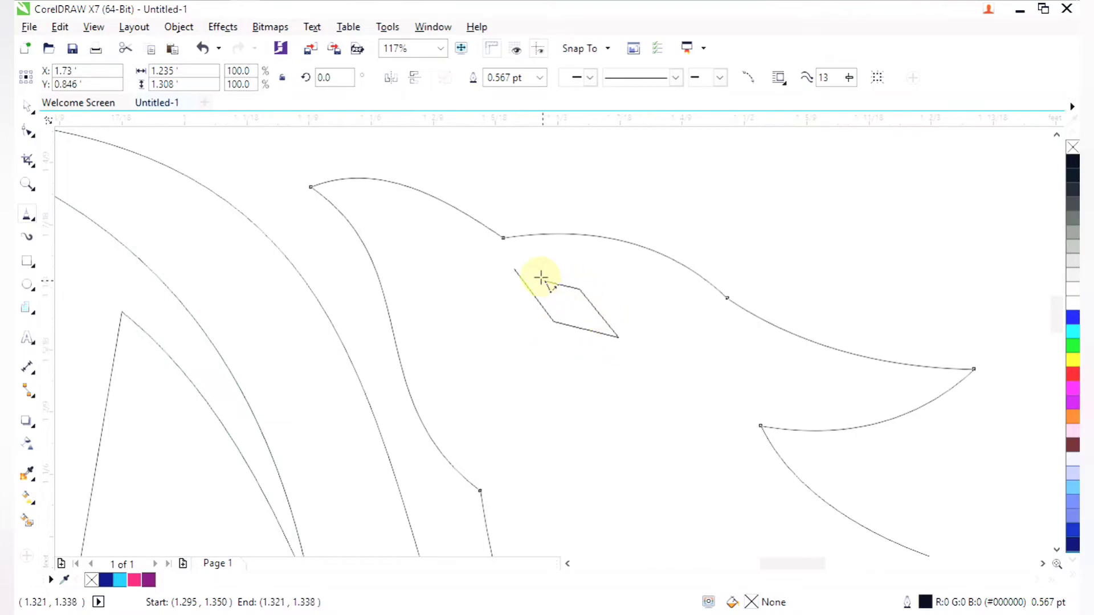
{"action": "left_click", "coordinate": [514, 269]}
{"action": "scroll", "coordinate": [516, 267], "scroll_direction": "down", "scroll_amount": 3}
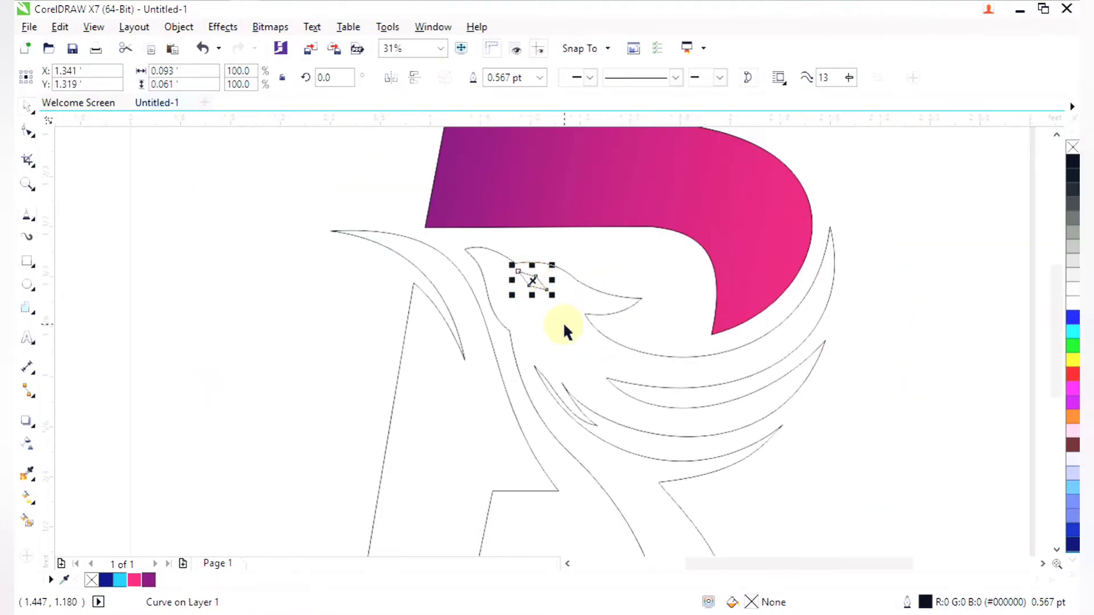
- Apply a linear fountain fill to the bird-winged leg, running from pink at the head to purple at the wing tips and foot
{"action": "mouse_move", "coordinate": [259, 164]}
{"action": "left_mouse_down"}
{"action": "mouse_move", "coordinate": [697, 536]}
{"action": "mouse_move", "coordinate": [788, 600]}
{"action": "mouse_move", "coordinate": [799, 591]}
{"action": "left_mouse_up"}
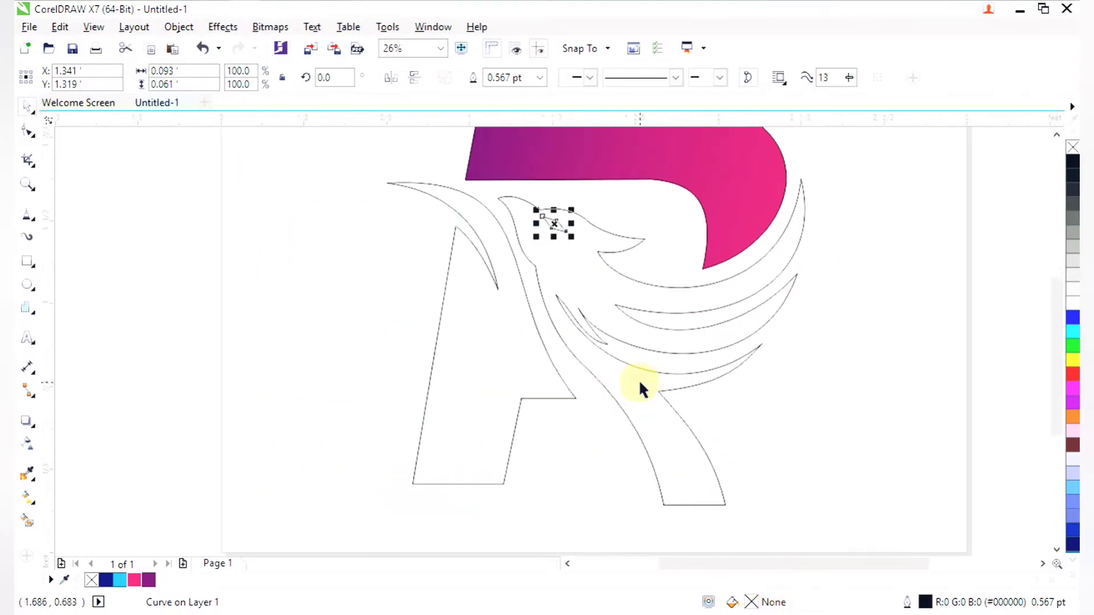
{"action": "left_click", "coordinate": [677, 356]}
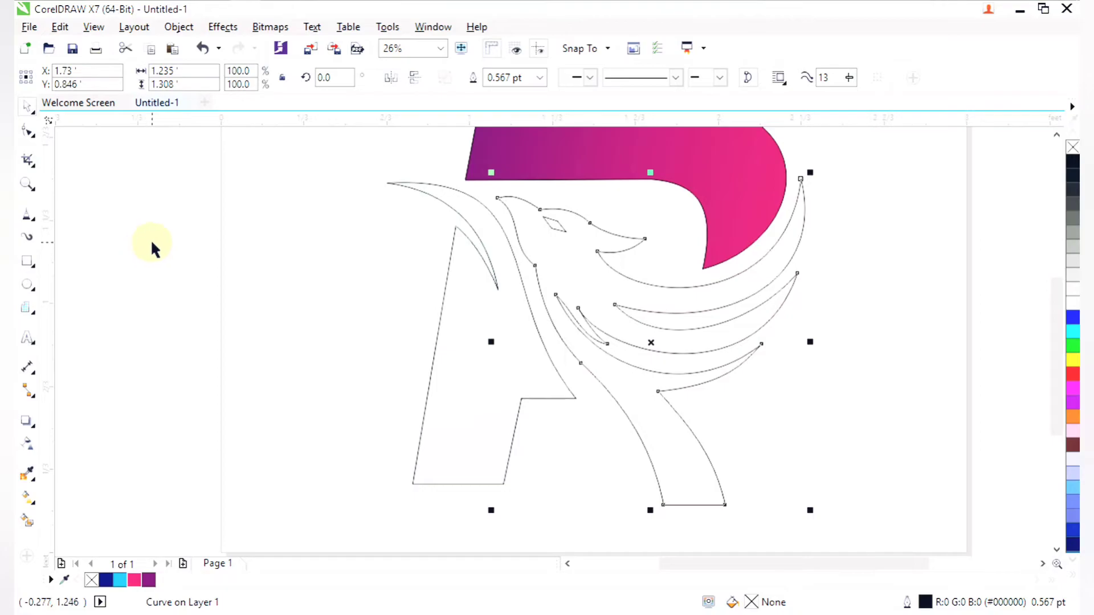
{"action": "key", "text": "g"}
{"action": "left_click", "coordinate": [581, 177]}
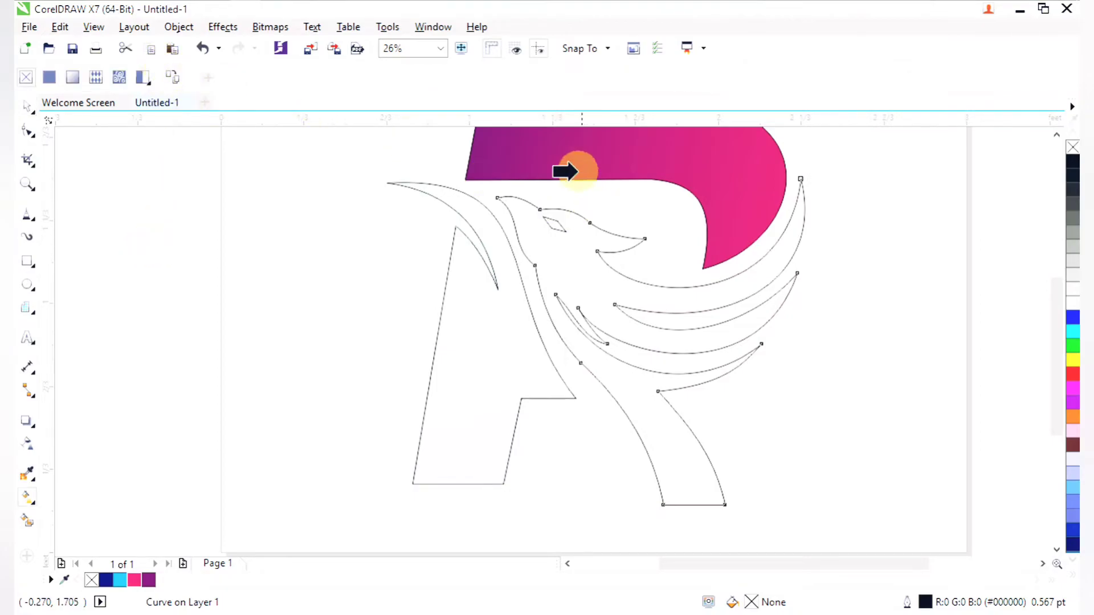
{"action": "scroll", "coordinate": [596, 179], "scroll_direction": "down", "scroll_amount": 4}
{"action": "scroll", "coordinate": [735, 306], "scroll_direction": "up", "scroll_amount": 3}
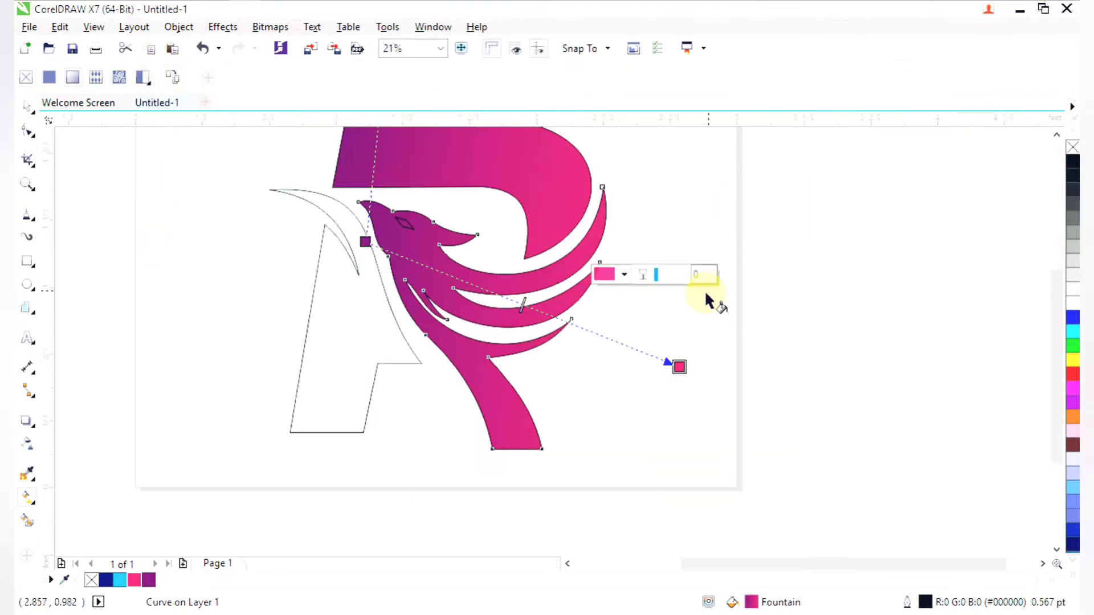
{"action": "left_click_drag", "start_coordinate": [680, 366], "coordinate": [362, 199]}
{"action": "left_click_drag", "start_coordinate": [366, 240], "coordinate": [598, 382]}
{"action": "key", "text": "space"}
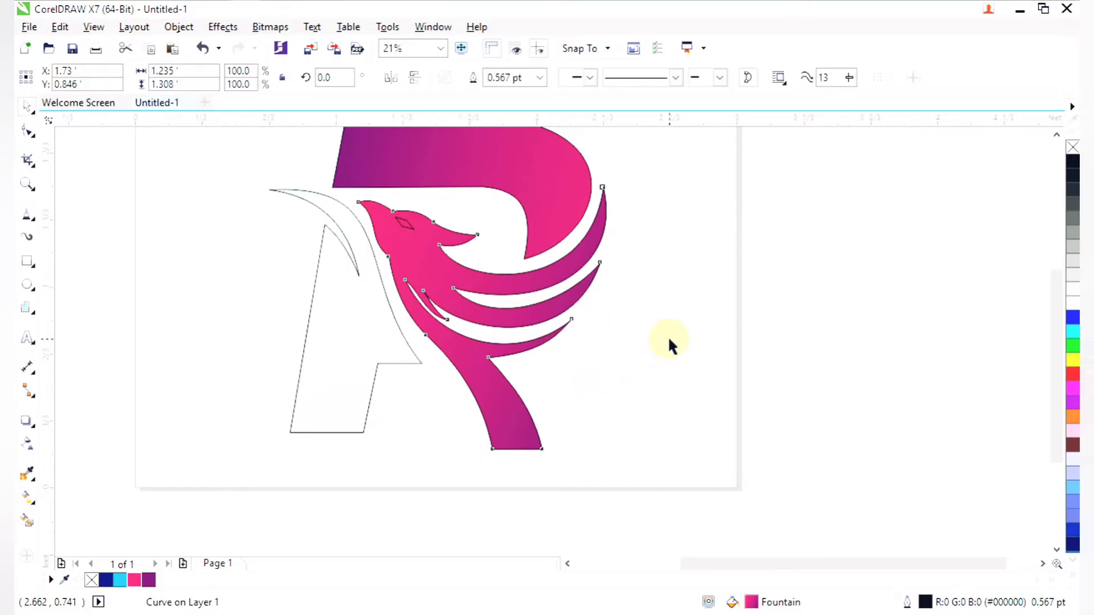
- Trim the four-point eye shape out of the bird's head
{"action": "left_click", "coordinate": [669, 344]}
{"action": "scroll", "coordinate": [581, 324], "scroll_direction": "down", "scroll_amount": 2}
{"action": "key", "text": "F2"}
{"action": "left_click_drag", "start_coordinate": [382, 203], "coordinate": [625, 392]}
{"action": "key", "text": "F2"}
{"action": "mouse_move", "coordinate": [439, 224]}
{"action": "left_mouse_down"}
{"action": "mouse_move", "coordinate": [764, 460]}
{"action": "mouse_move", "coordinate": [792, 495]}
{"action": "left_mouse_up"}
{"action": "left_click", "coordinate": [465, 261]}
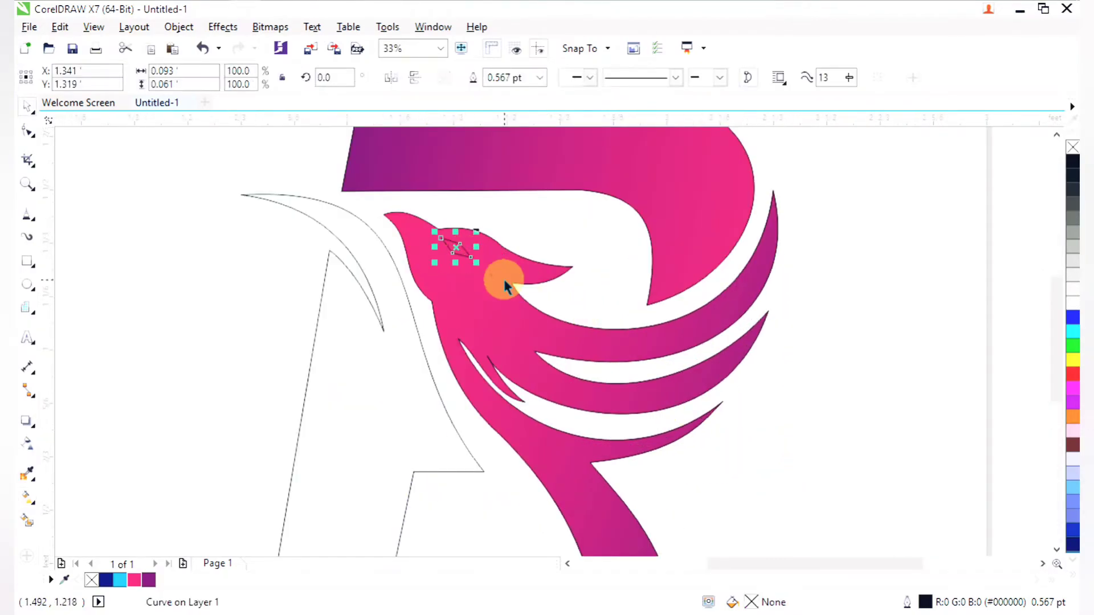
{"action": "left_click", "coordinate": [520, 244], "text": "shift"}
{"action": "key", "text": "ctrl+z"}
{"action": "left_click", "coordinate": [501, 81]}
{"action": "left_click", "coordinate": [549, 218]}
- Apply a linear fountain fill to the curved stem, running from dark blue at its base to light blue at its curved tip
{"action": "scroll", "coordinate": [469, 271], "scroll_direction": "down", "scroll_amount": 2}
{"action": "key", "text": "F2"}
{"action": "left_click_drag", "start_coordinate": [285, 182], "coordinate": [640, 448]}
{"action": "left_click", "coordinate": [532, 414]}
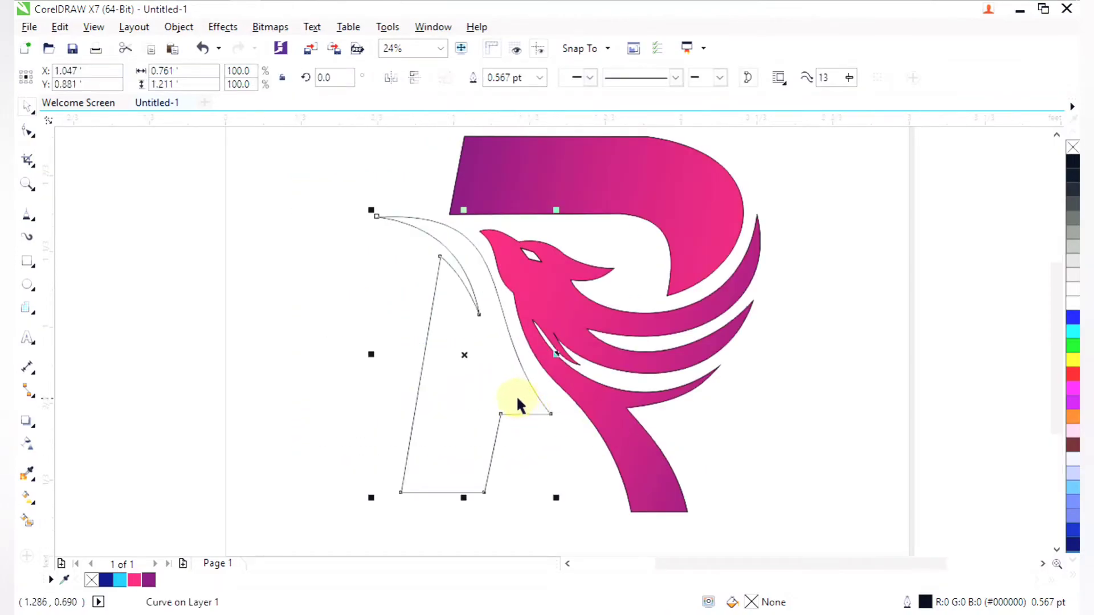
{"action": "key", "text": "g"}
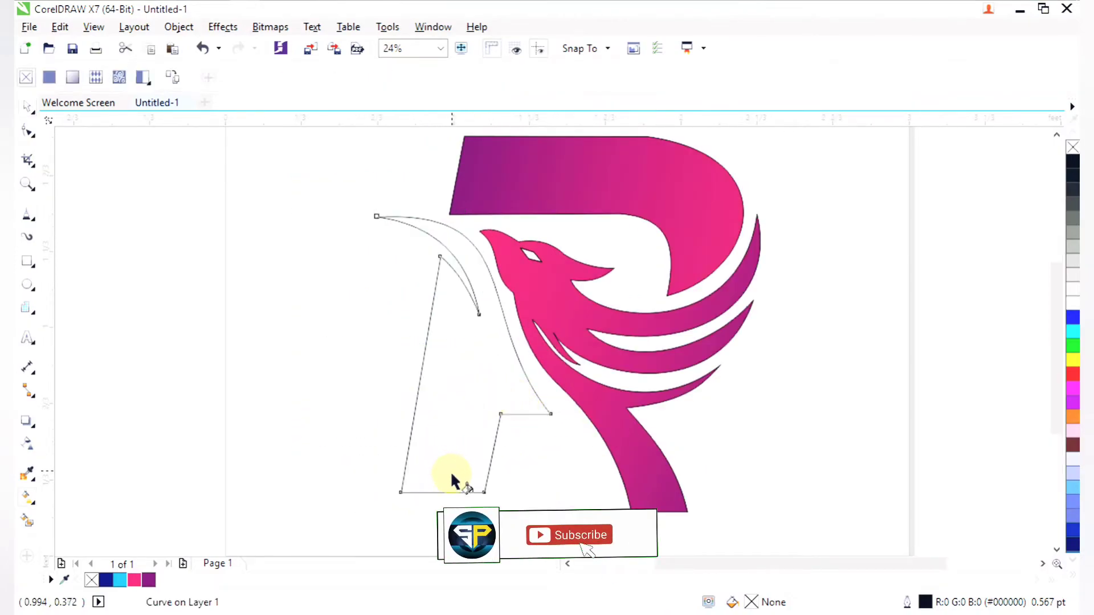
{"action": "left_click_drag", "start_coordinate": [442, 491], "coordinate": [469, 215]}
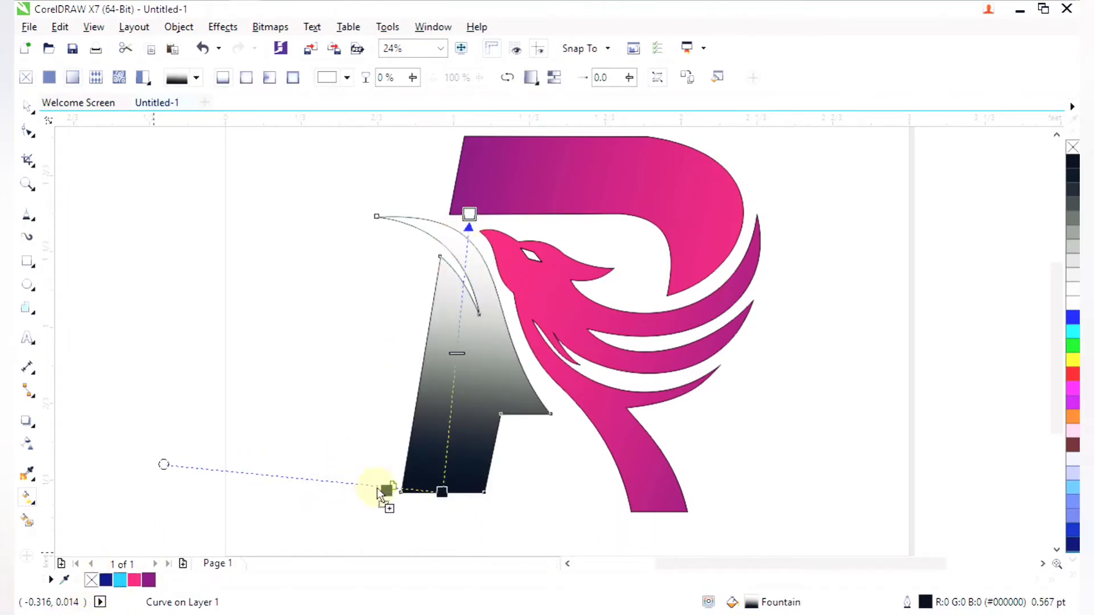
{"action": "left_click_drag", "start_coordinate": [442, 492], "coordinate": [442, 491]}
{"action": "left_click_drag", "start_coordinate": [120, 580], "coordinate": [176, 506]}
{"action": "left_click_drag", "start_coordinate": [428, 275], "coordinate": [469, 215]}
{"action": "scroll", "coordinate": [548, 317], "scroll_direction": "down", "scroll_amount": 2}
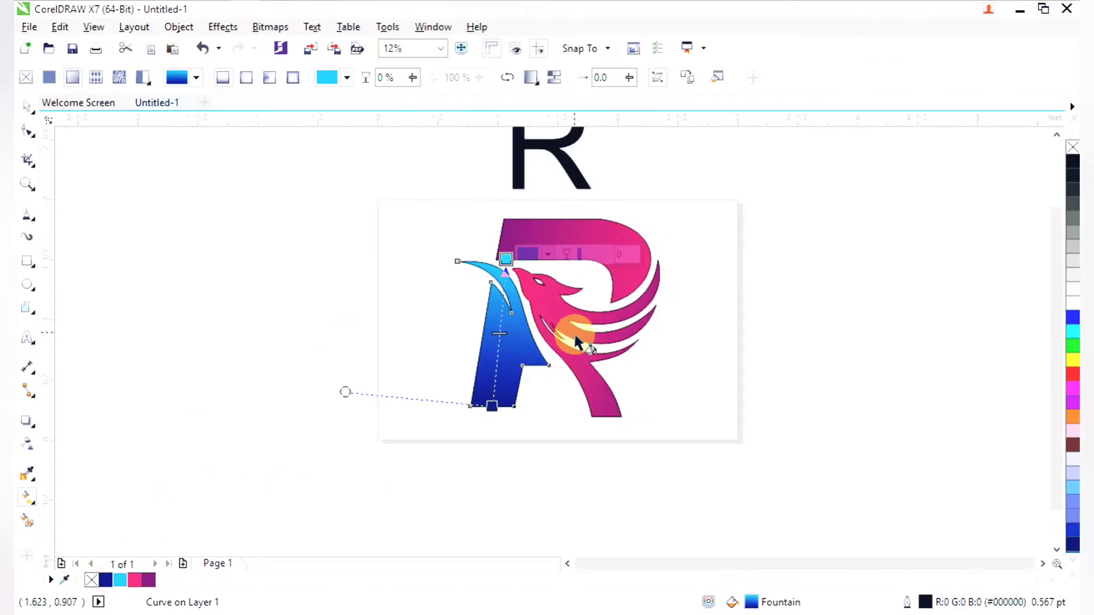
{"action": "left_click", "coordinate": [24, 109]}
{"action": "left_click", "coordinate": [188, 204]}
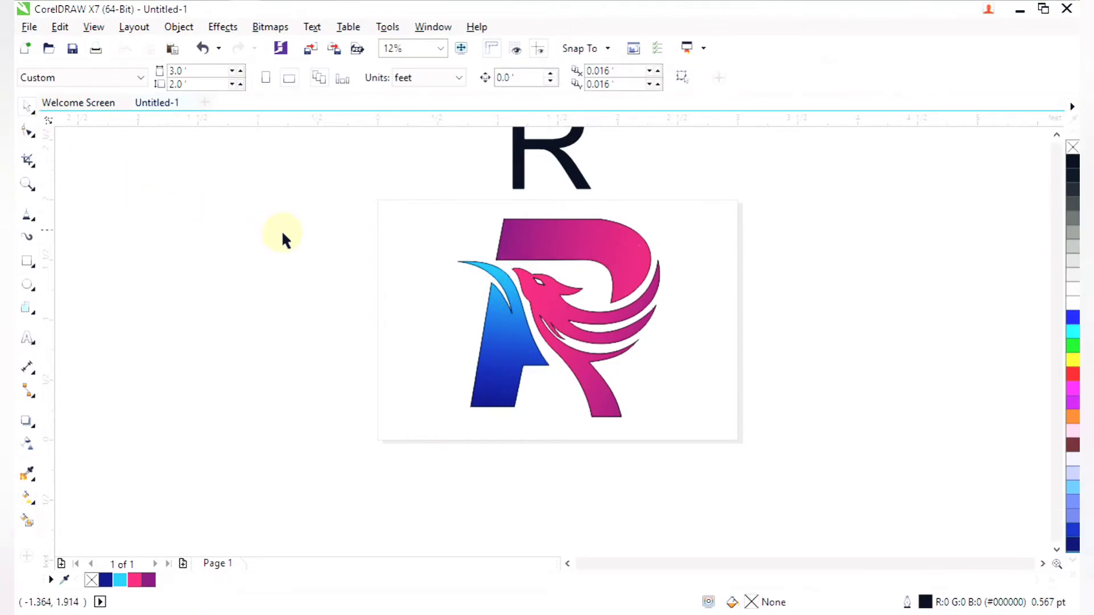
- Remove the outlines from the bowl, stem, bird-winged leg and eye together
{"action": "scroll", "coordinate": [276, 233], "scroll_direction": "down", "scroll_amount": 1}
{"action": "key", "text": "F2"}
{"action": "left_click_drag", "start_coordinate": [289, 171], "coordinate": [454, 261]}
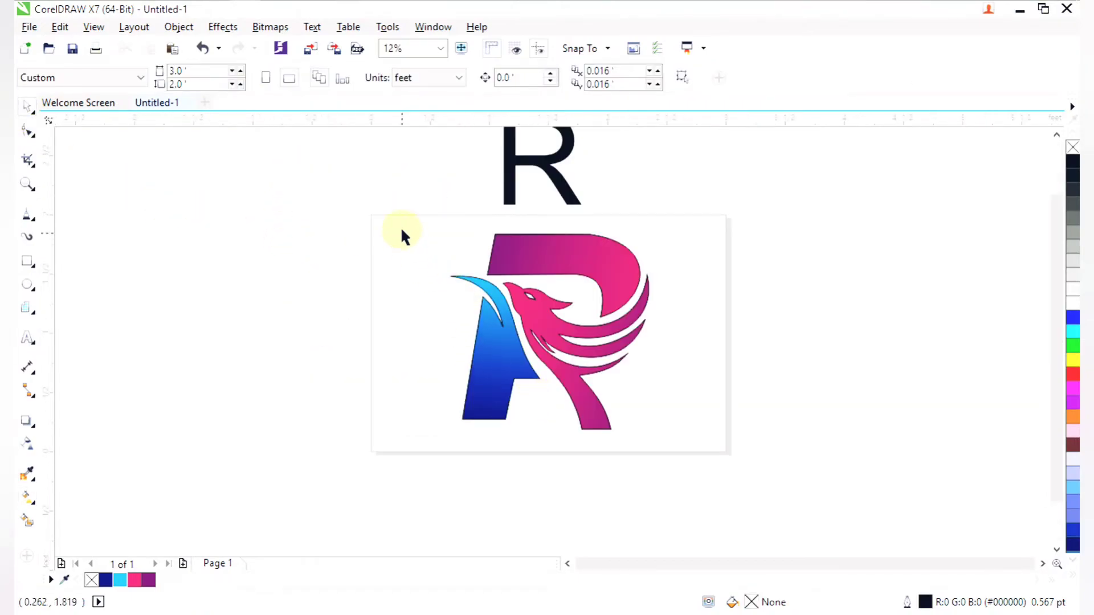
{"action": "left_click_drag", "start_coordinate": [596, 370], "coordinate": [673, 444]}
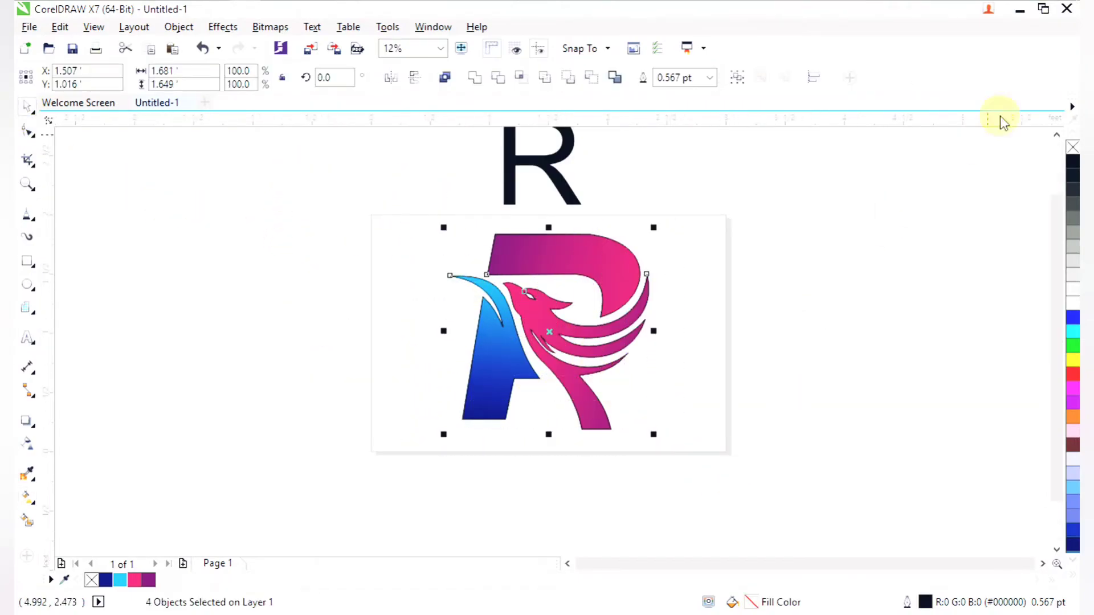
{"action": "left_click", "coordinate": [838, 269]}
- Add a one-step inside contour with a 0.037-foot offset to the bowl
{"action": "key", "text": "z"}
{"action": "left_click_drag", "start_coordinate": [427, 205], "coordinate": [698, 469]}
{"action": "key", "text": "space"}
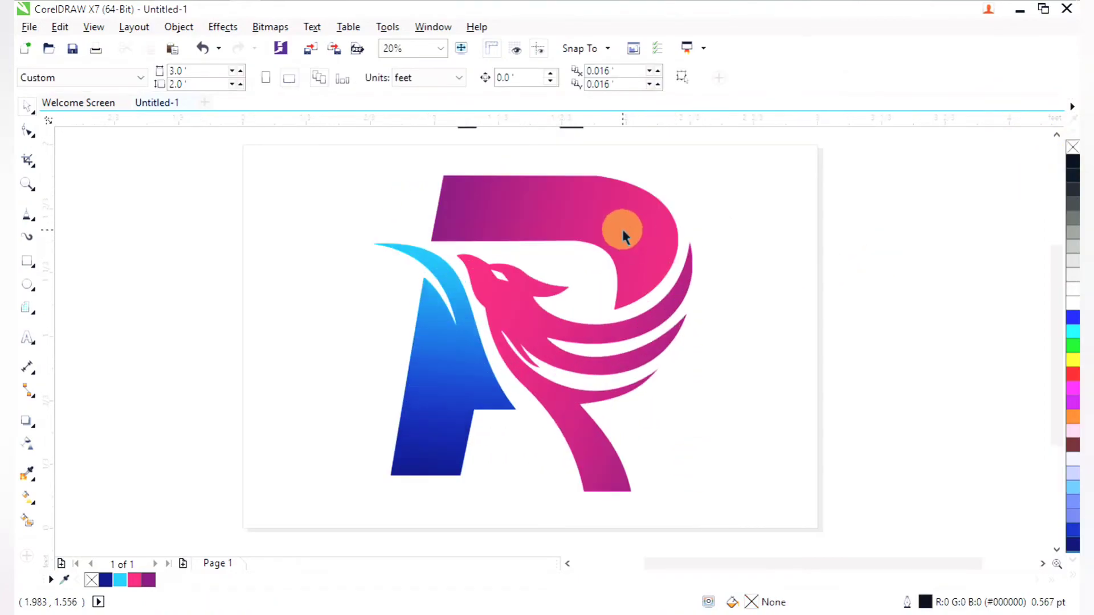
{"action": "left_click", "coordinate": [622, 229]}
{"action": "left_click", "coordinate": [39, 433]}
{"action": "left_click", "coordinate": [63, 440]}
{"action": "left_click", "coordinate": [564, 177]}
{"action": "left_click_drag", "start_coordinate": [562, 183], "coordinate": [562, 181]}
{"action": "key", "text": "space"}
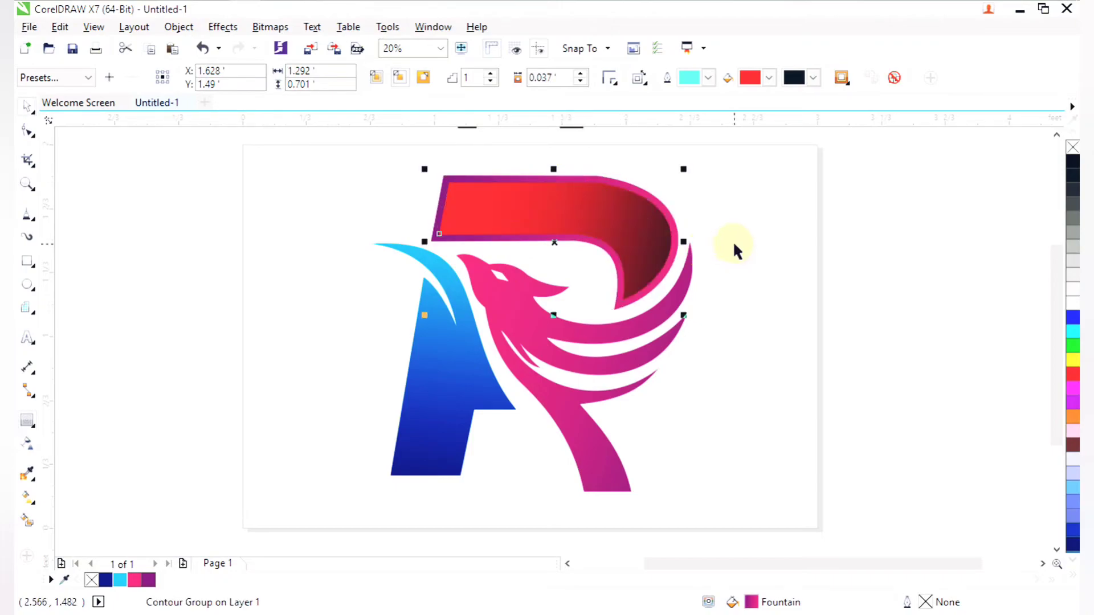
- Try changing the pink end of the bowl's fountain fill to purple, and undo the change
{"action": "key", "text": "g"}
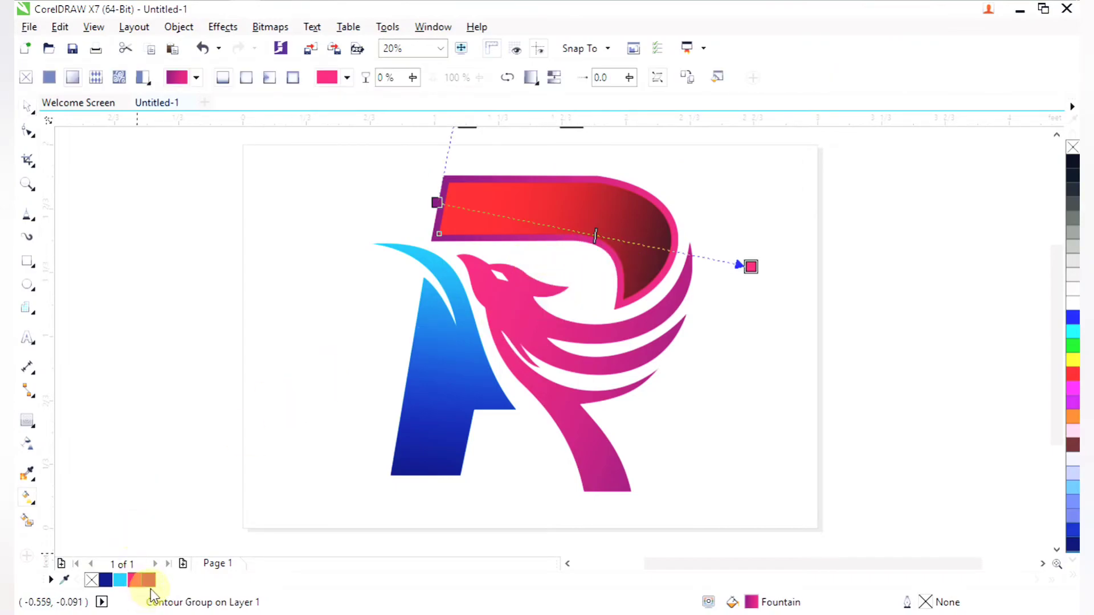
{"action": "left_click_drag", "start_coordinate": [784, 279], "coordinate": [751, 267]}
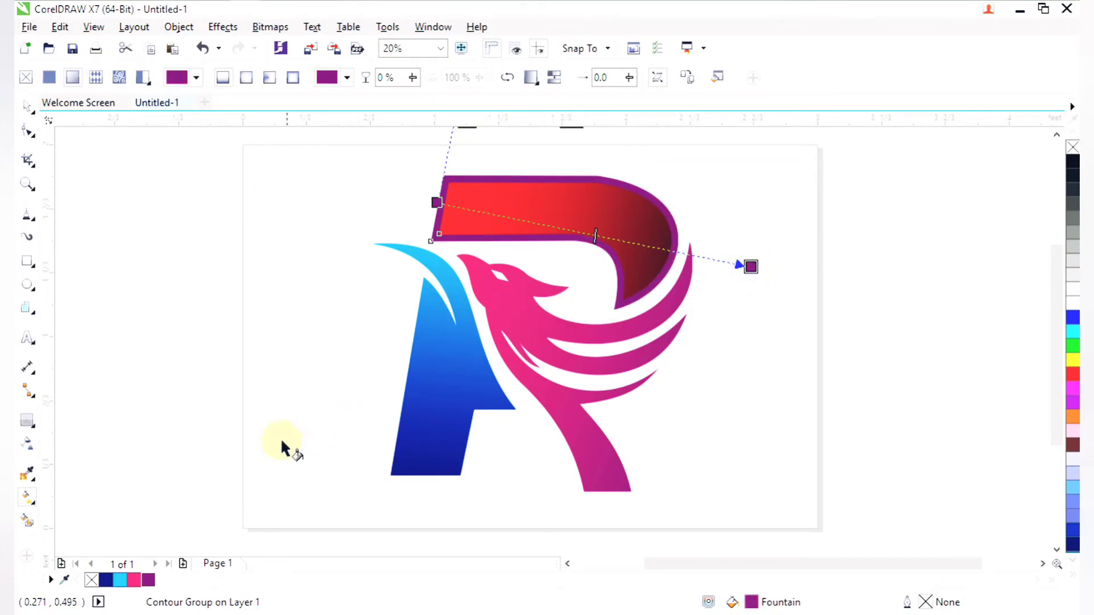
{"action": "key", "text": "ctrl+z"}
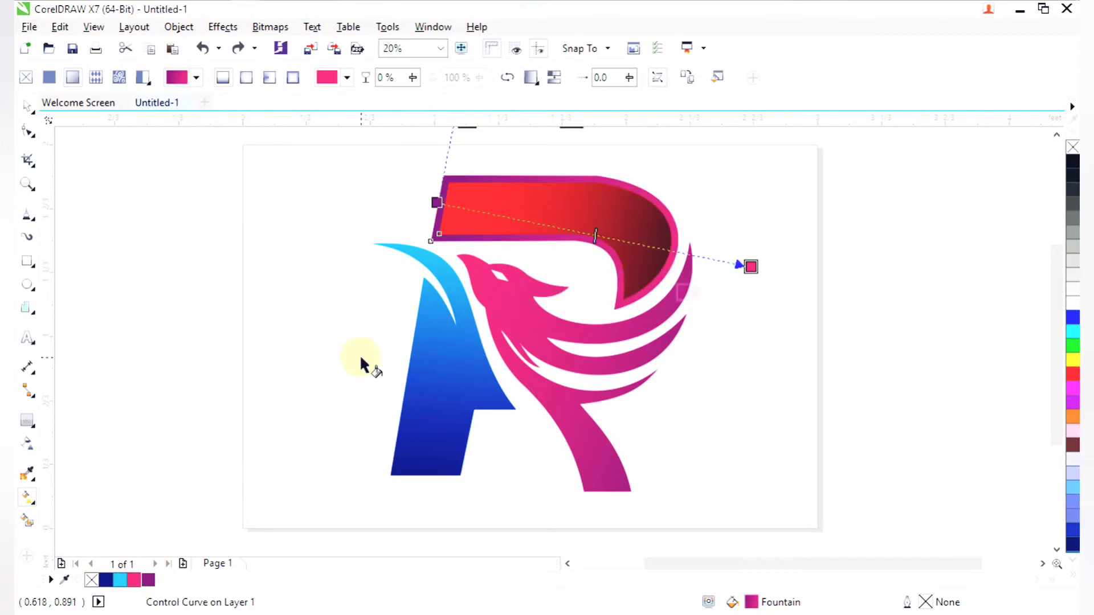
- Break the bowl's contour group apart into separate inner and outer shapes
{"action": "left_click", "coordinate": [29, 107]}
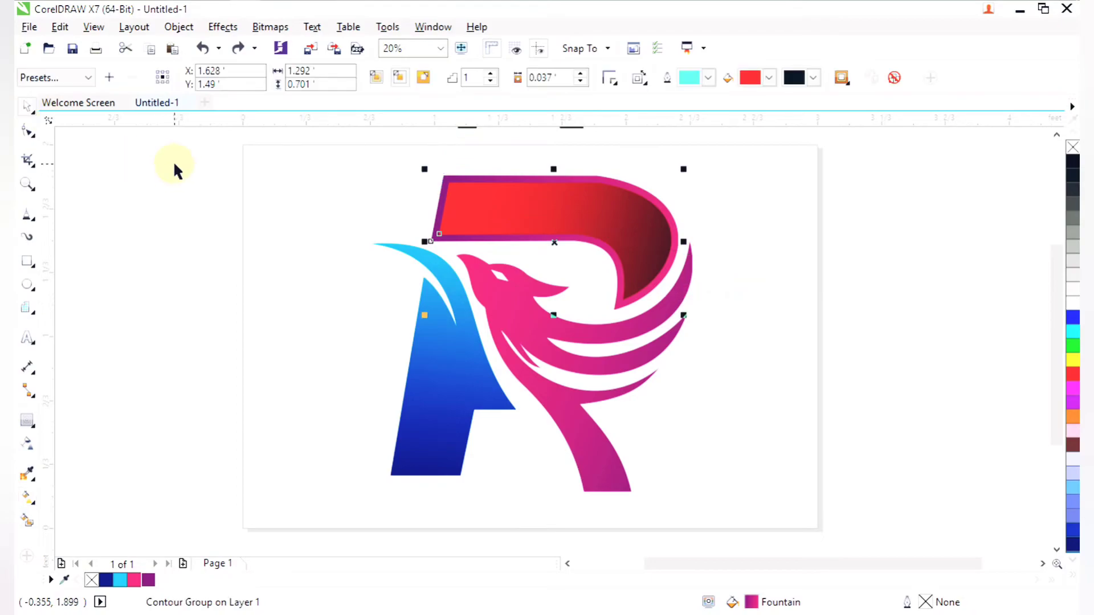
{"action": "right_click", "coordinate": [501, 186]}
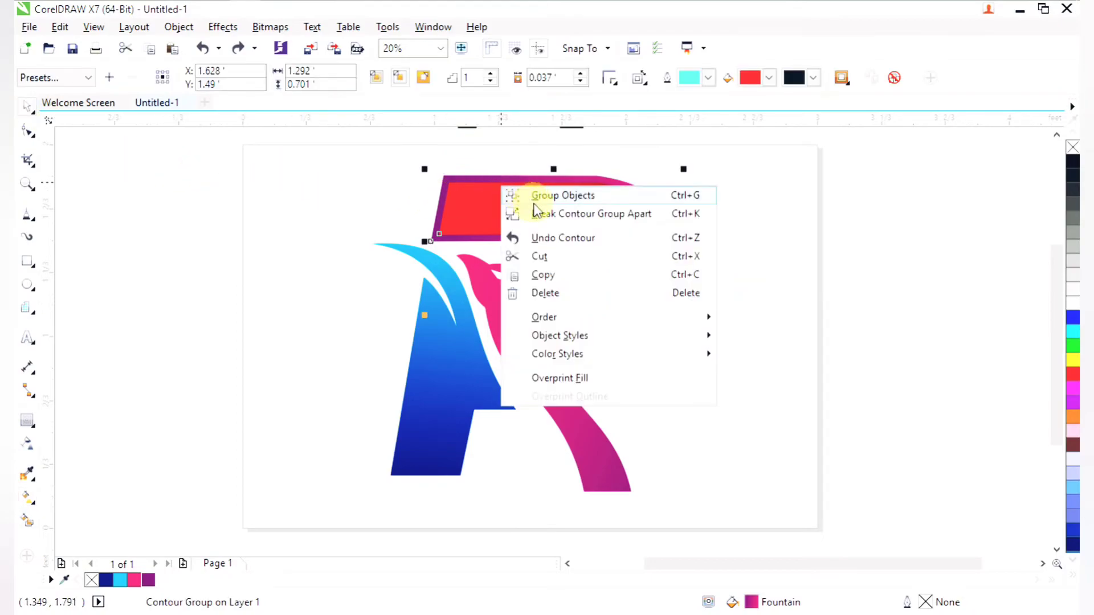
{"action": "left_click", "coordinate": [540, 214]}
- Recolour the inner bowl shape's fountain fill to run from pink at its straight end to purple at its outer curve
{"action": "left_click", "coordinate": [518, 208]}
{"action": "left_click", "coordinate": [520, 198]}
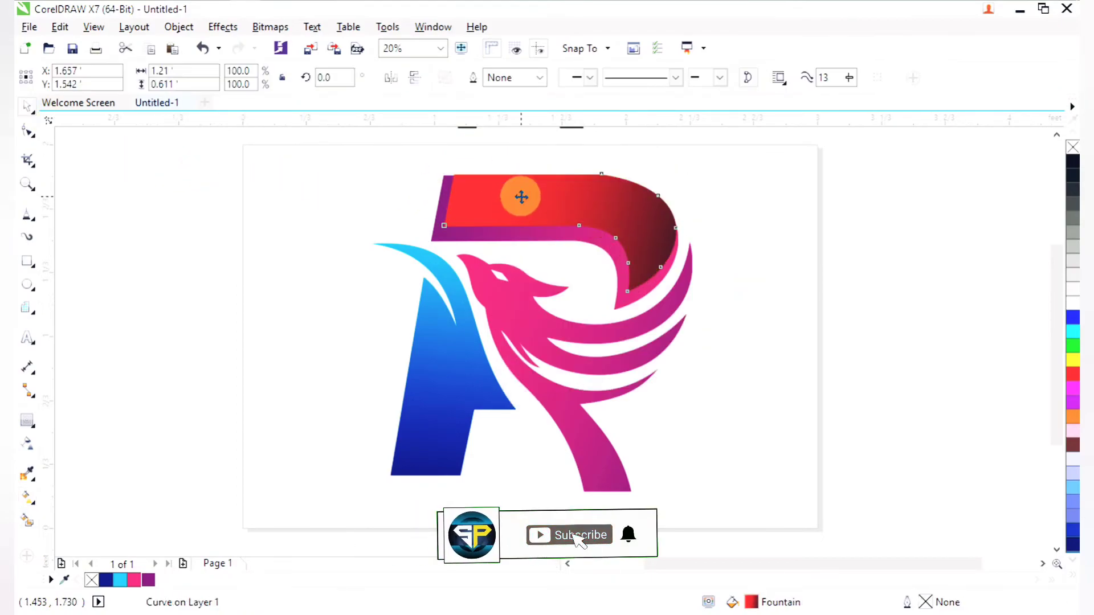
{"action": "key", "text": "g"}
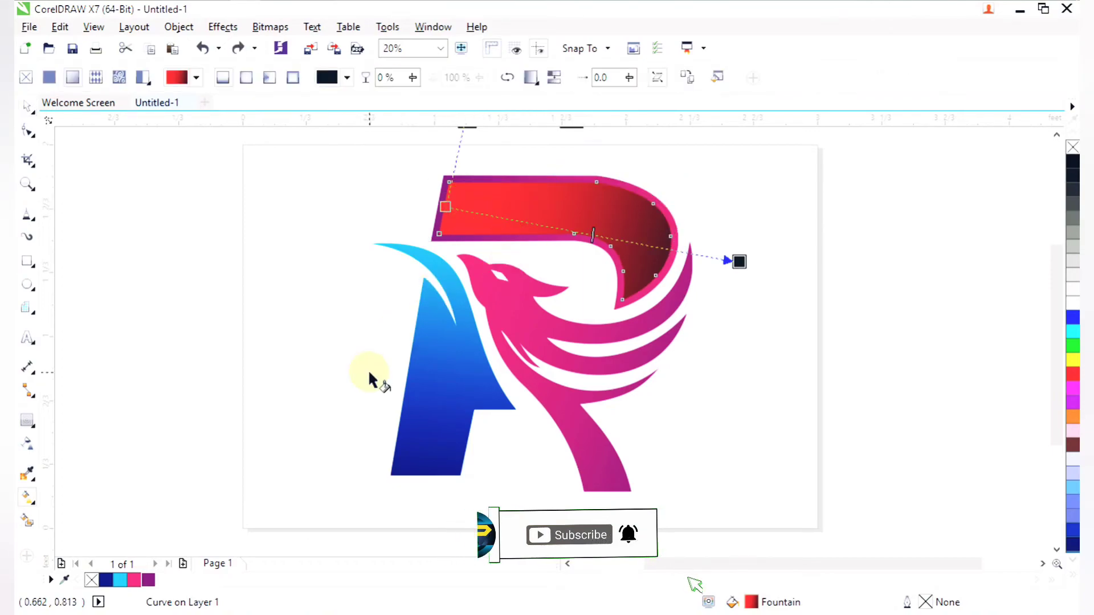
{"action": "left_click_drag", "start_coordinate": [583, 326], "coordinate": [740, 262]}
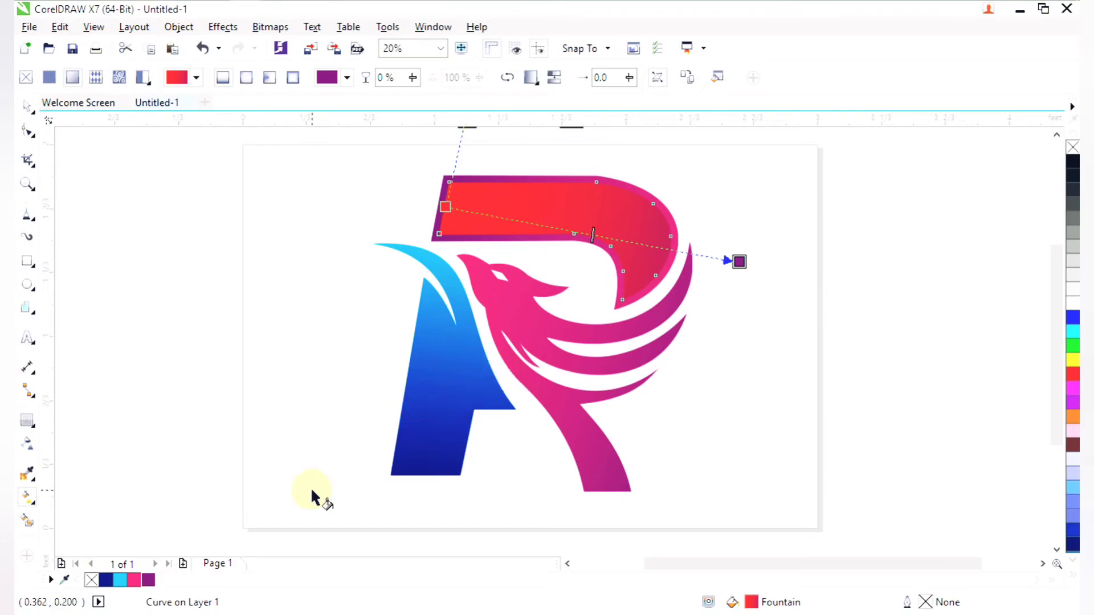
{"action": "left_click_drag", "start_coordinate": [133, 587], "coordinate": [447, 206]}
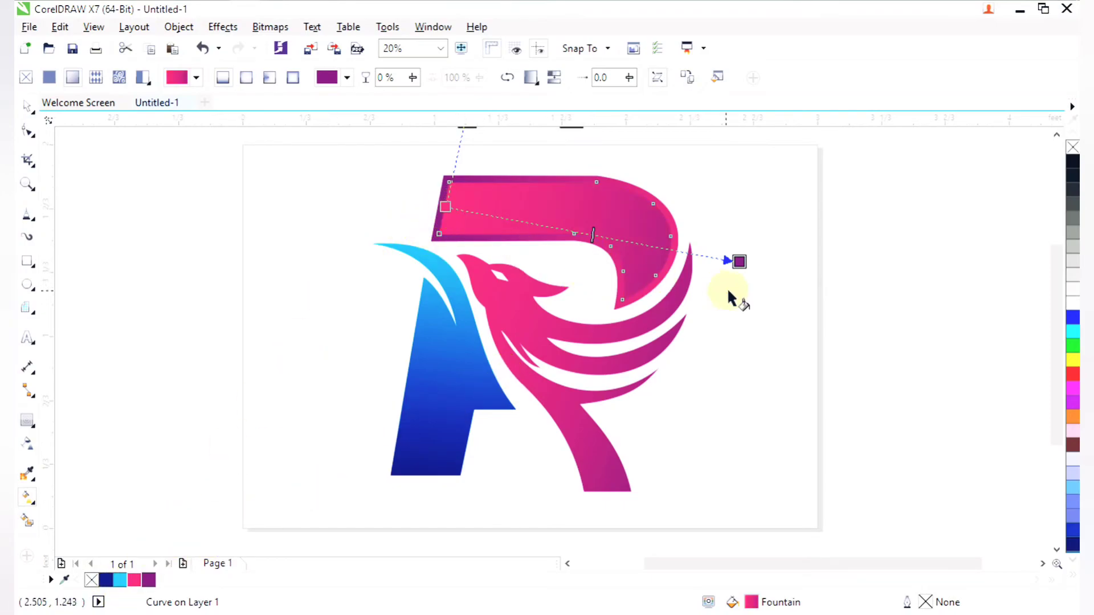
{"action": "left_click", "coordinate": [861, 293]}
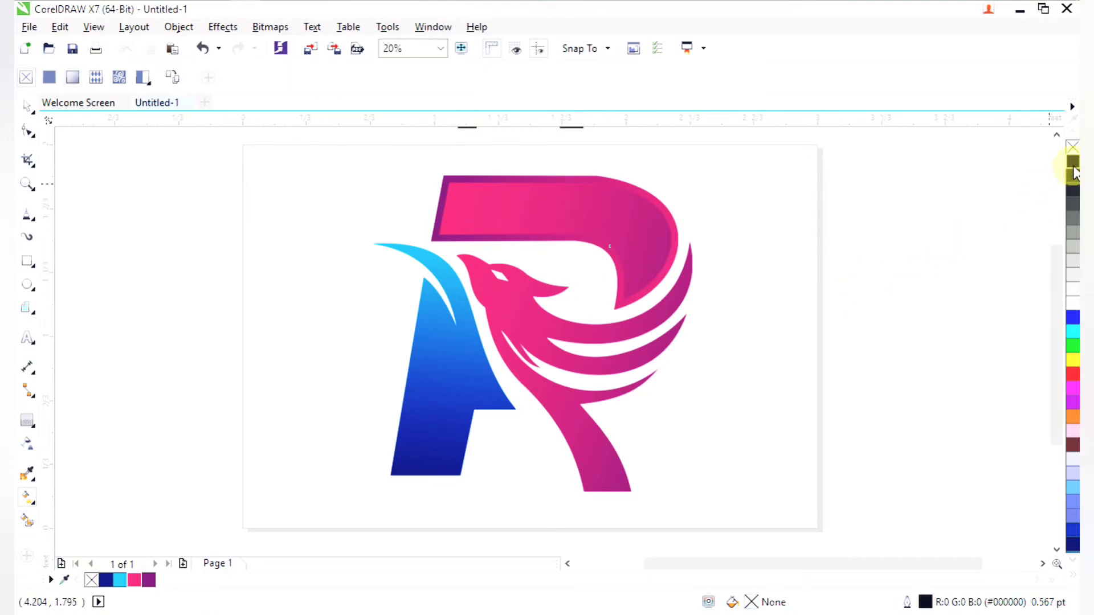
{"action": "left_click_drag", "start_coordinate": [1070, 169], "coordinate": [377, 290]}
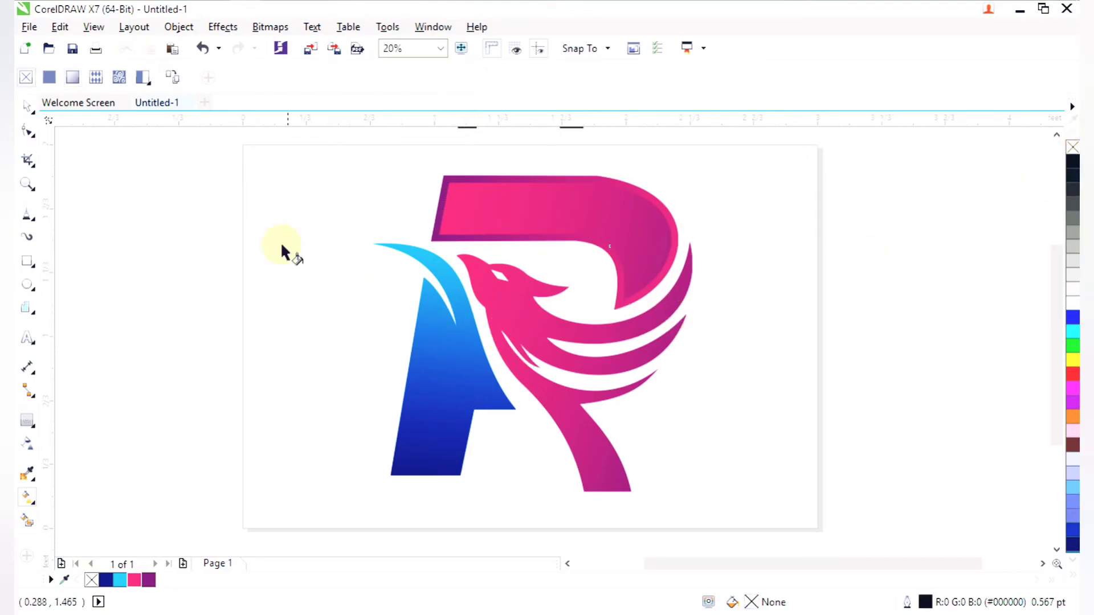
{"action": "left_click_drag", "start_coordinate": [159, 182], "coordinate": [67, 131]}
{"action": "left_click", "coordinate": [27, 106]}
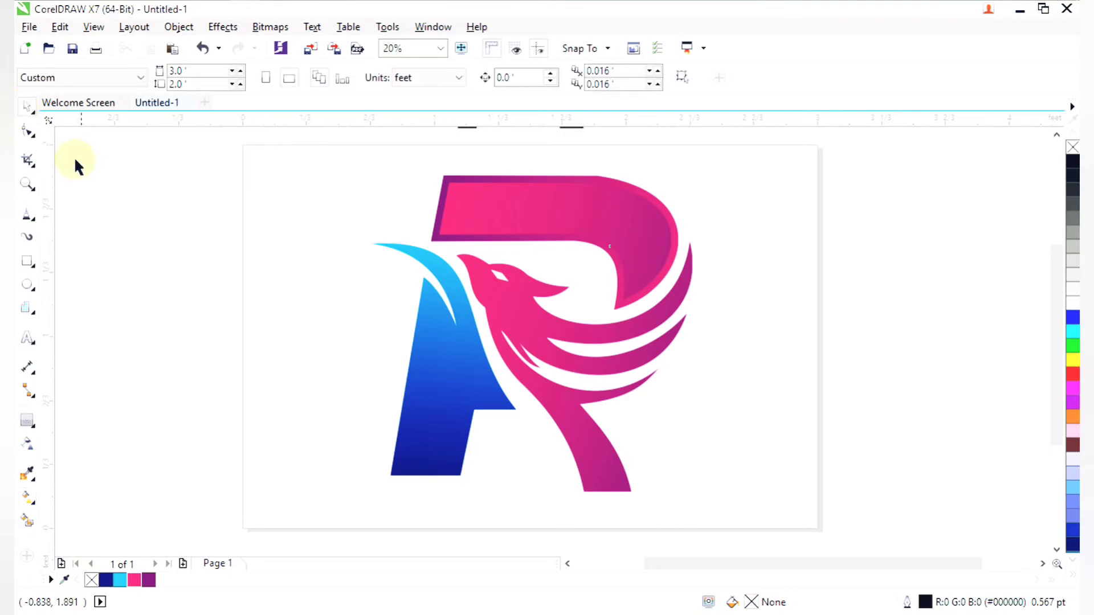
- Add a one-step inside contour with a 0.026-foot offset to the blue stem
{"action": "left_click", "coordinate": [417, 399]}
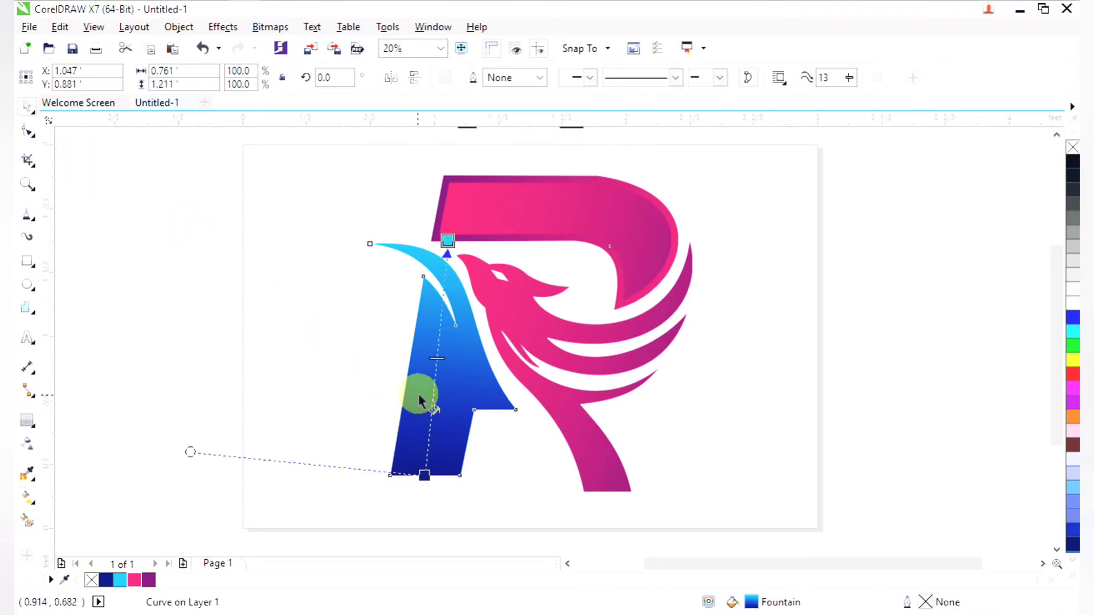
{"action": "left_click", "coordinate": [26, 427]}
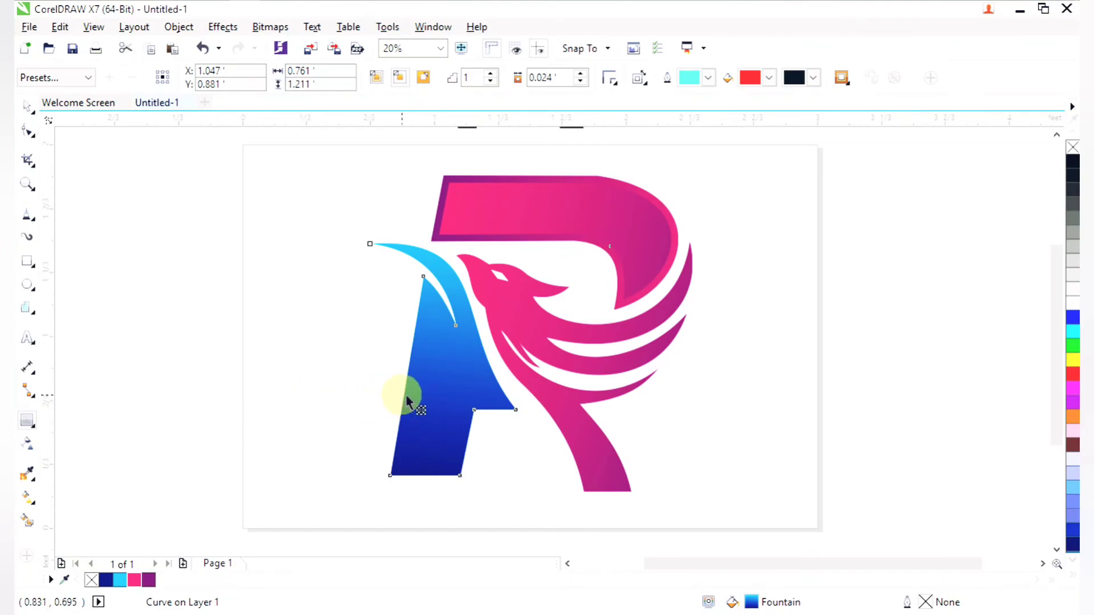
{"action": "left_click_drag", "start_coordinate": [406, 396], "coordinate": [374, 385]}
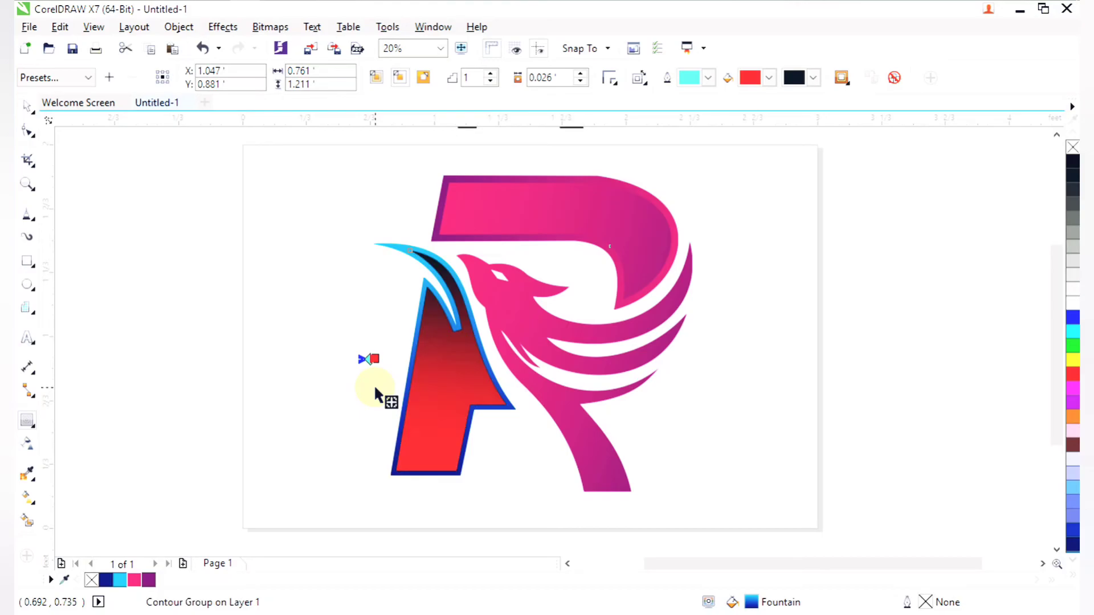
- Break the stem's contour group apart into separate inner and outer shapes
{"action": "right_click", "coordinate": [406, 389]}
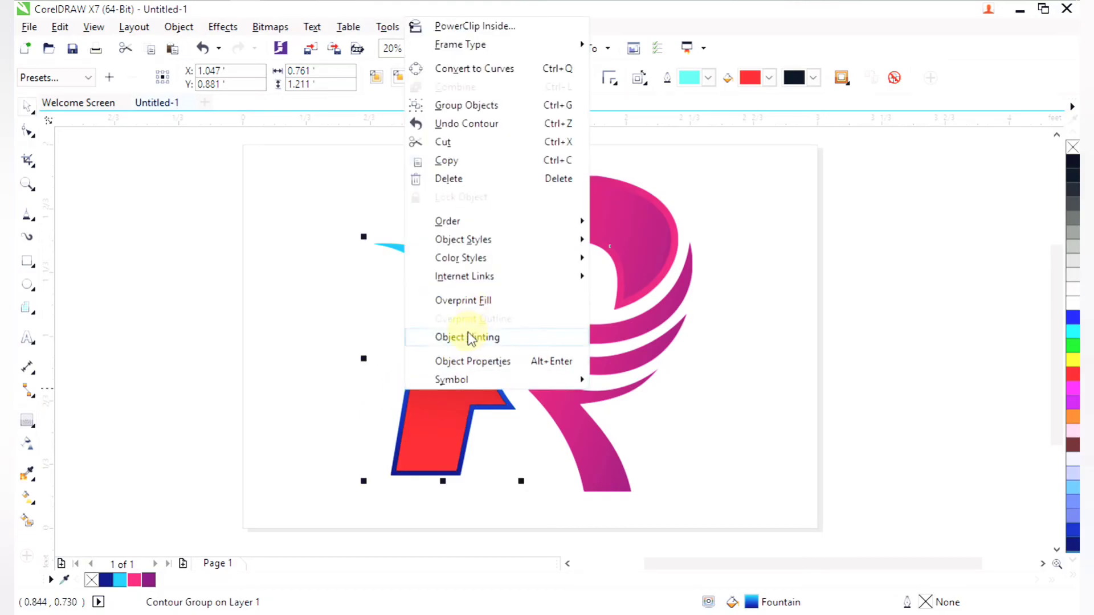
{"action": "left_click", "coordinate": [459, 460]}
{"action": "right_click", "coordinate": [460, 463]}
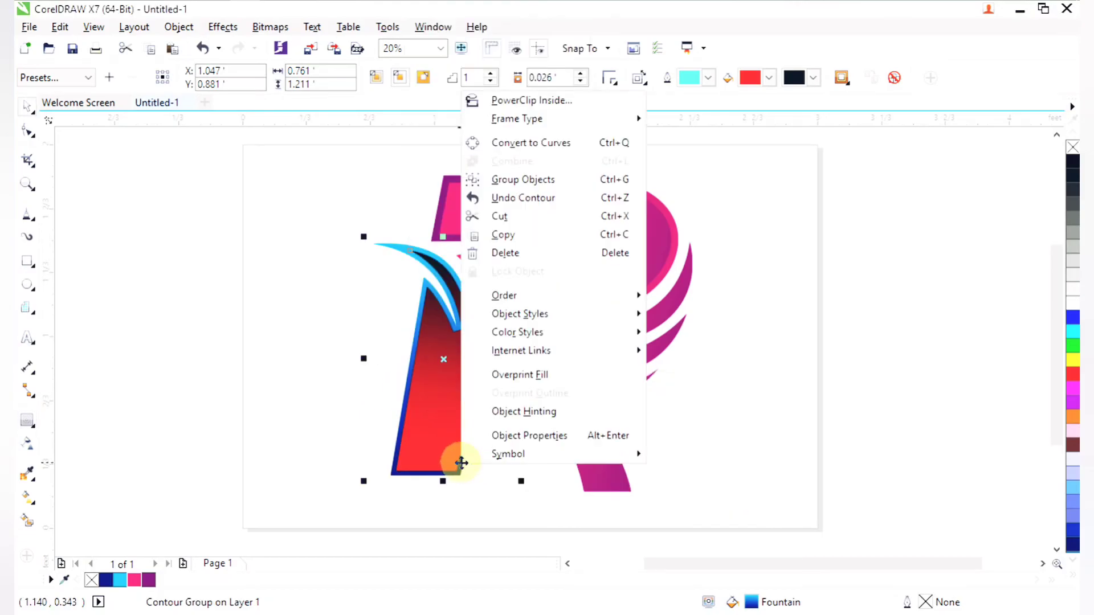
{"action": "left_click", "coordinate": [456, 467]}
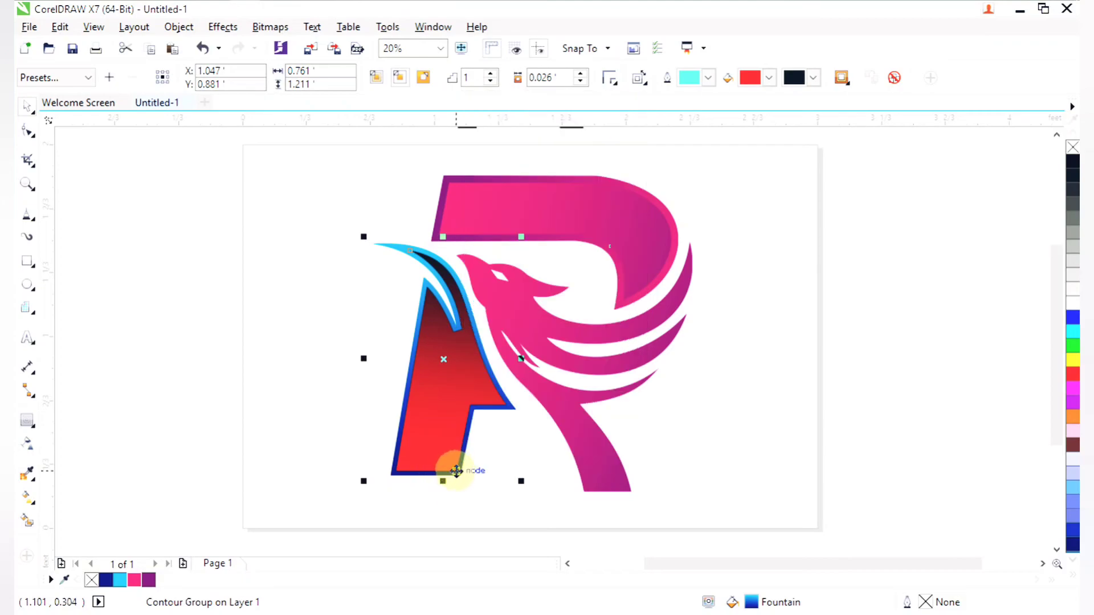
{"action": "right_click", "coordinate": [454, 470]}
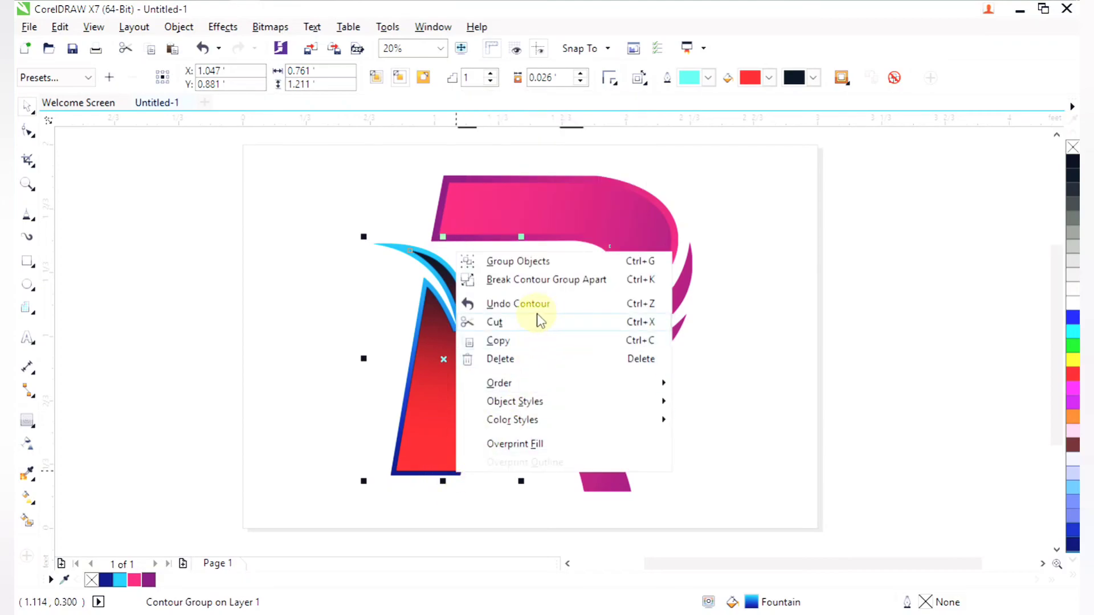
{"action": "left_click", "coordinate": [537, 281]}
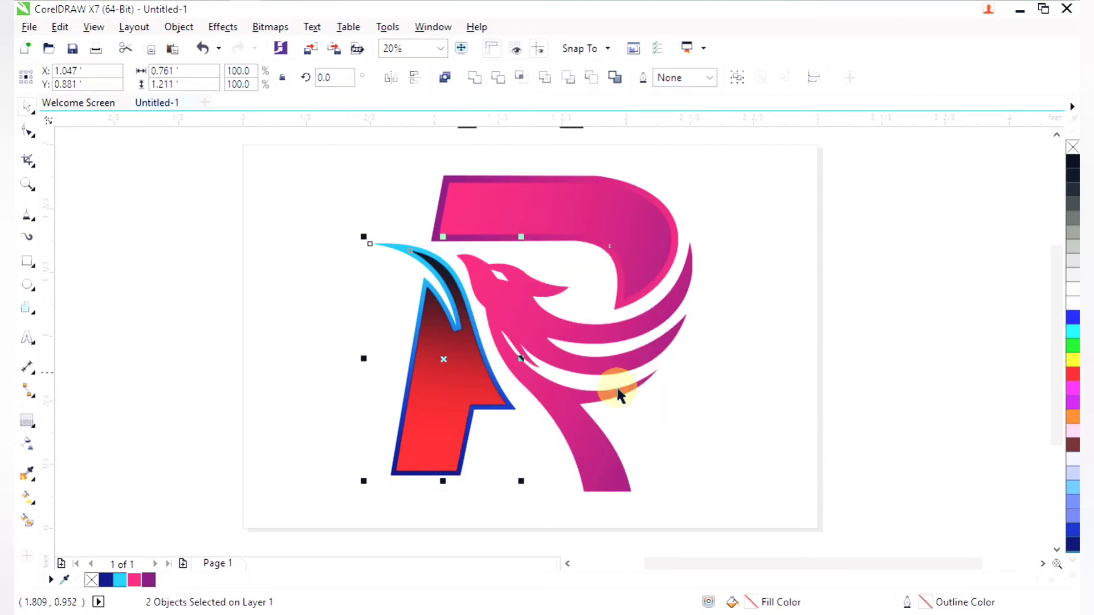
- Recolour the inner stem shape's fountain fill to run from light cyan blue at its base to dark navy blue at its upper end
{"action": "left_click", "coordinate": [665, 429]}
{"action": "left_click", "coordinate": [450, 396]}
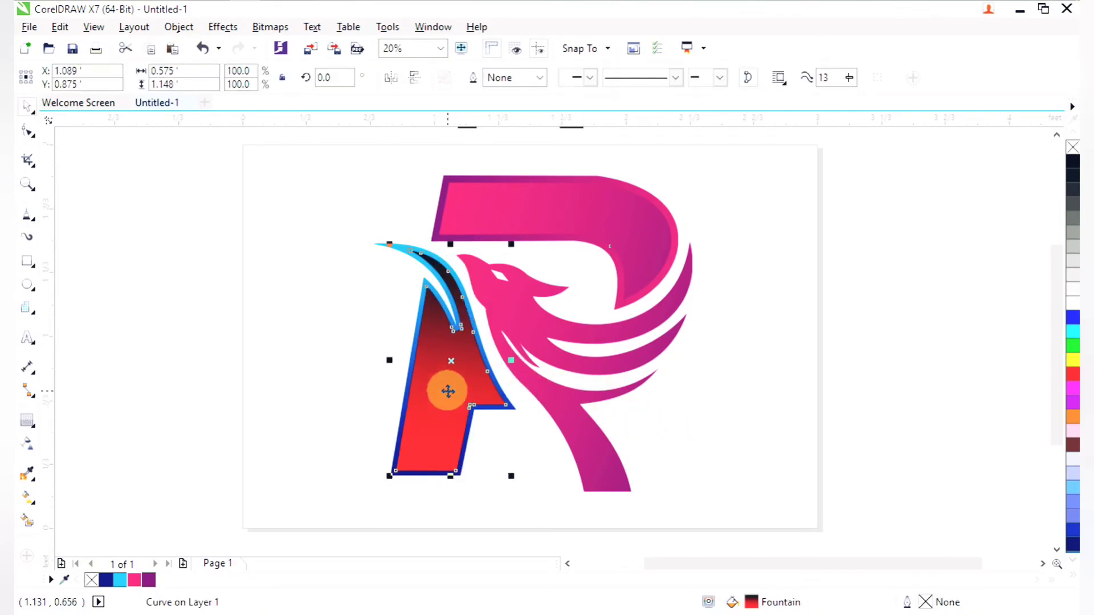
{"action": "key", "text": "space"}
{"action": "key", "text": "space"}
{"action": "key", "text": "ctrl+z"}
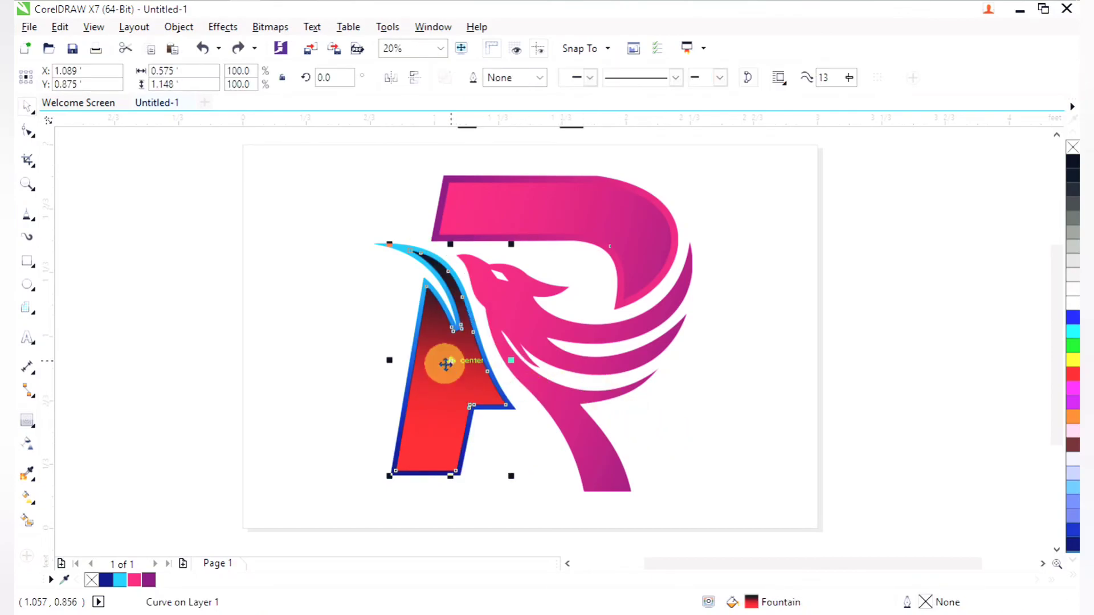
{"action": "key", "text": "g"}
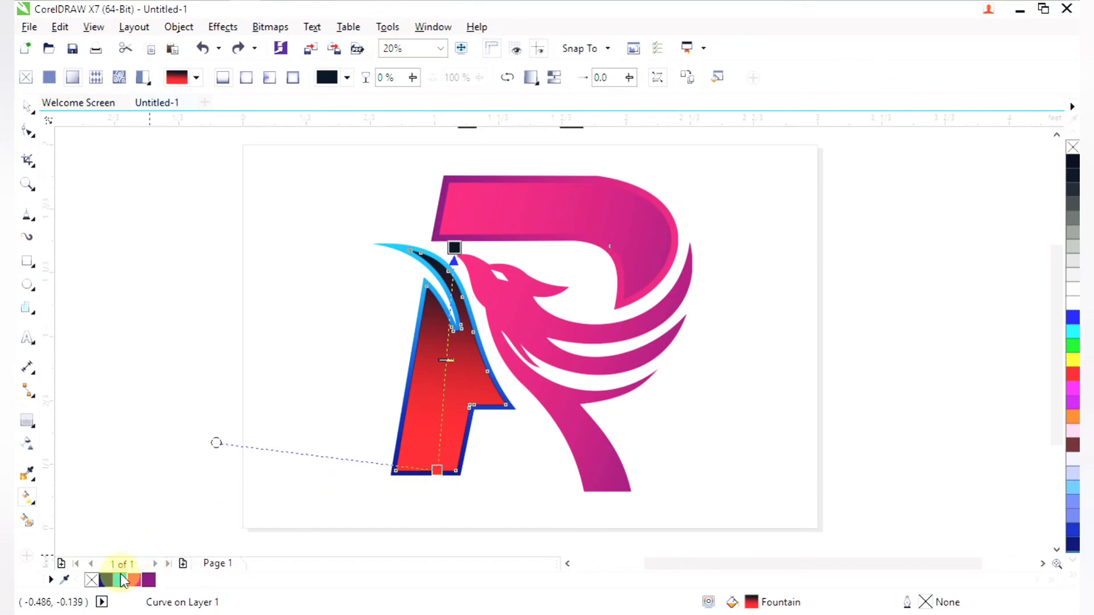
{"action": "left_click_drag", "start_coordinate": [121, 576], "coordinate": [437, 471]}
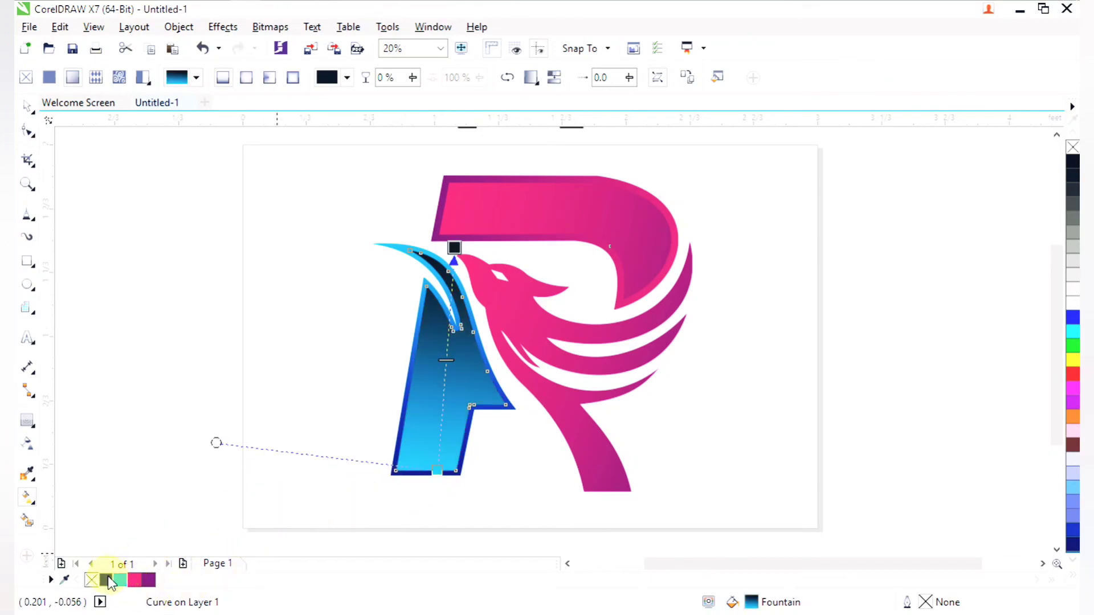
{"action": "left_click_drag", "start_coordinate": [423, 350], "coordinate": [454, 248]}
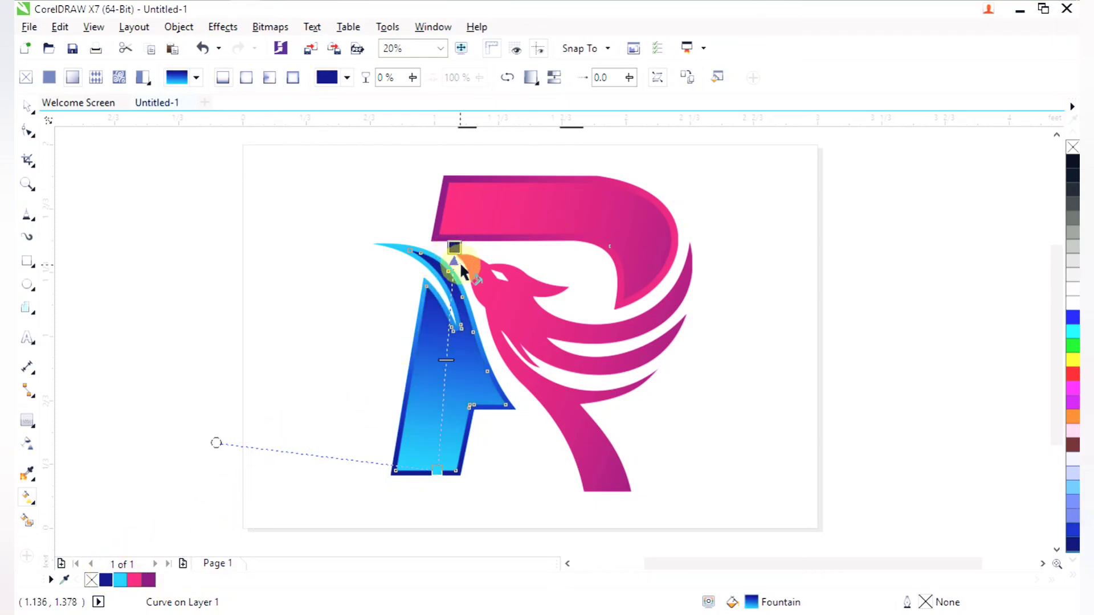
{"action": "left_click", "coordinate": [305, 327]}
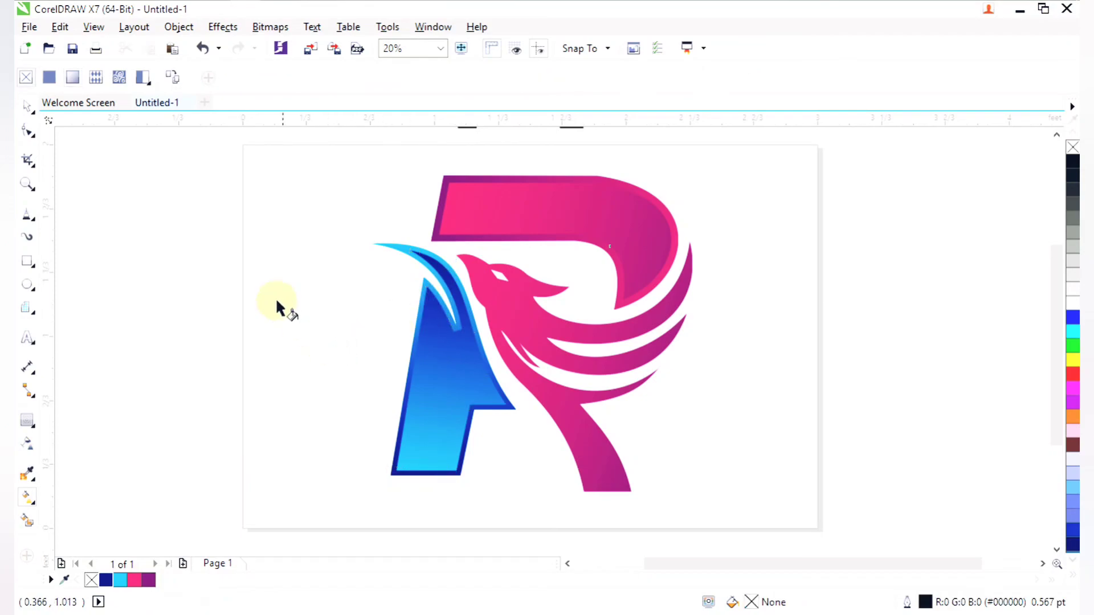
{"action": "left_click", "coordinate": [27, 106]}
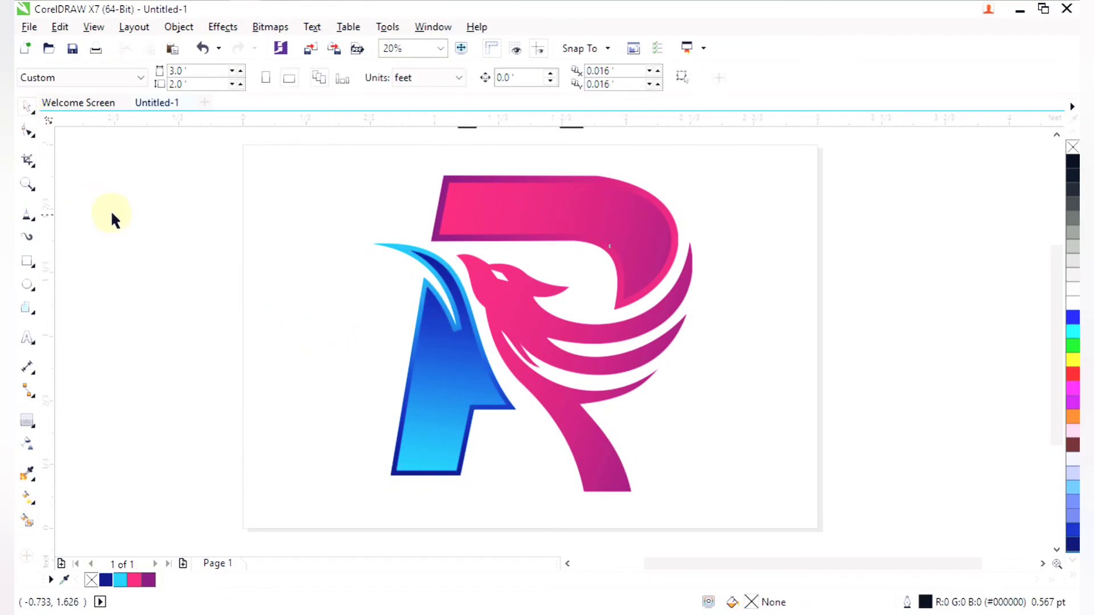
{"action": "scroll", "coordinate": [102, 212], "scroll_direction": "down", "scroll_amount": 1}
{"action": "key", "text": "F2"}
{"action": "left_click_drag", "start_coordinate": [219, 180], "coordinate": [421, 355]}
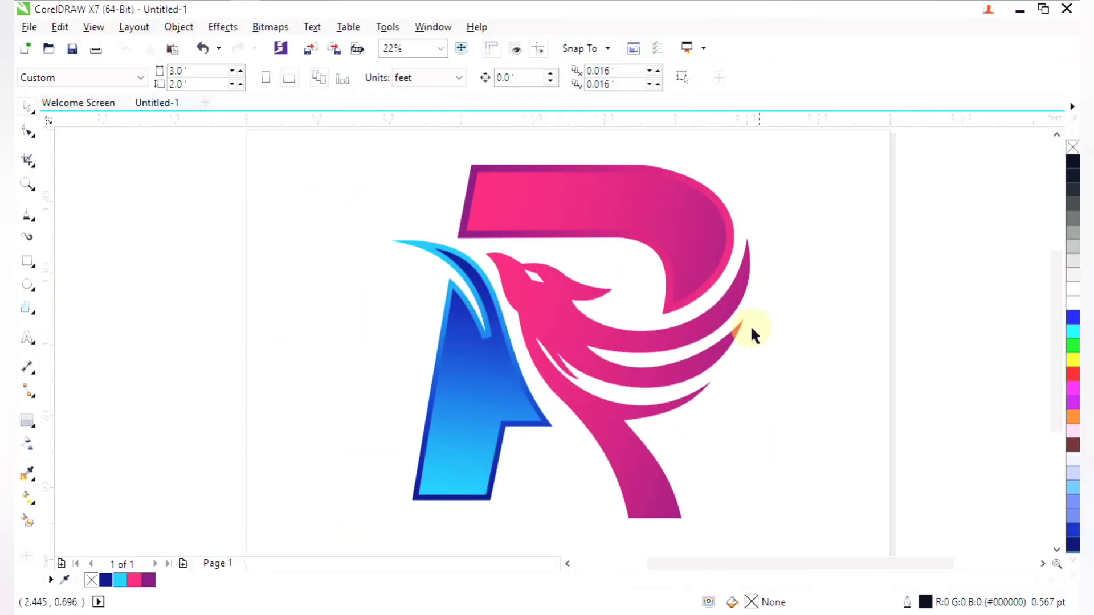